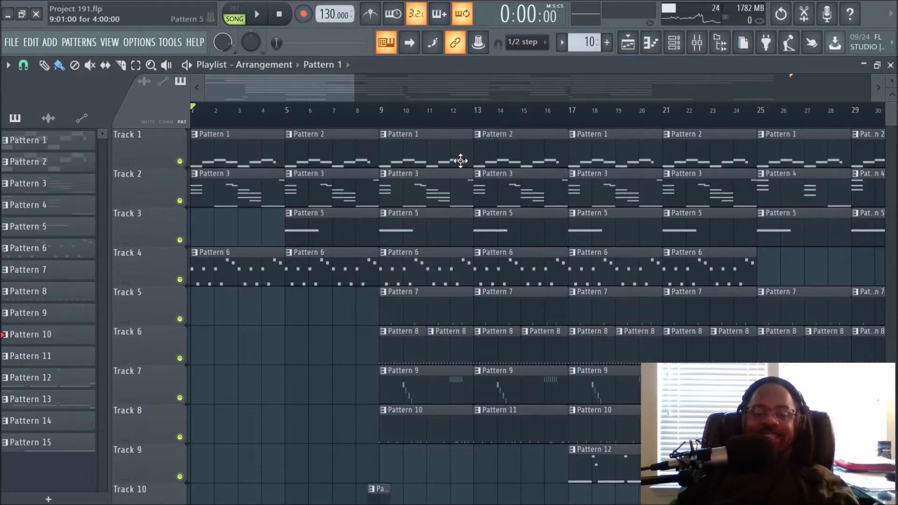
Set the song position to bar 9 and solo Track 1 in the playlist.
{"action": "left_click", "coordinate": [381, 127]}
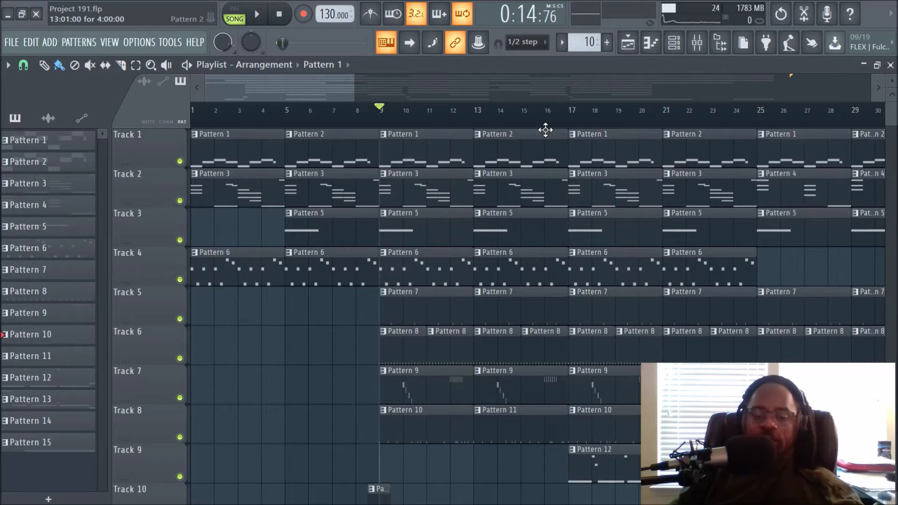
{"action": "scroll", "coordinate": [566, 123], "scroll_direction": "up", "scroll_amount": 2}
{"action": "scroll", "coordinate": [566, 124], "scroll_direction": "down", "scroll_amount": 1}
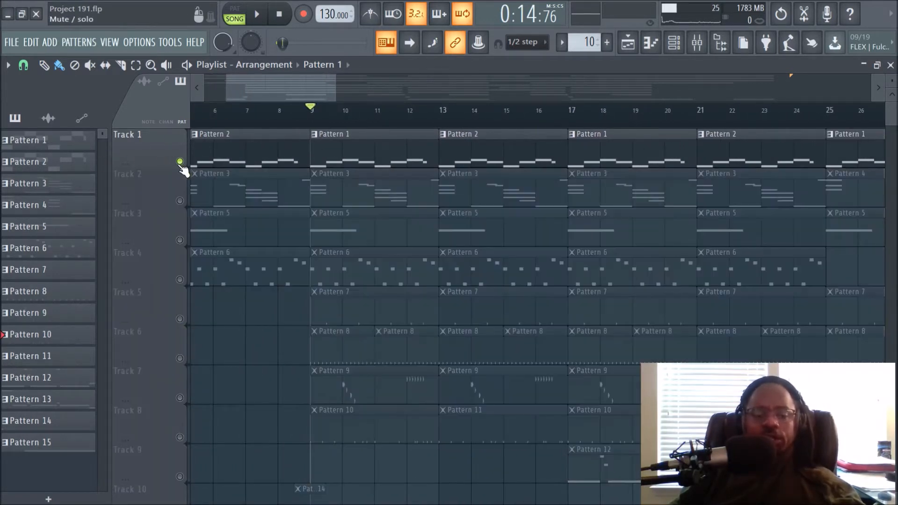
{"action": "right_click", "coordinate": [180, 162]}
Review the mixer inserts and play Pattern 1's melody in the piano roll.
{"action": "left_click", "coordinate": [697, 42]}
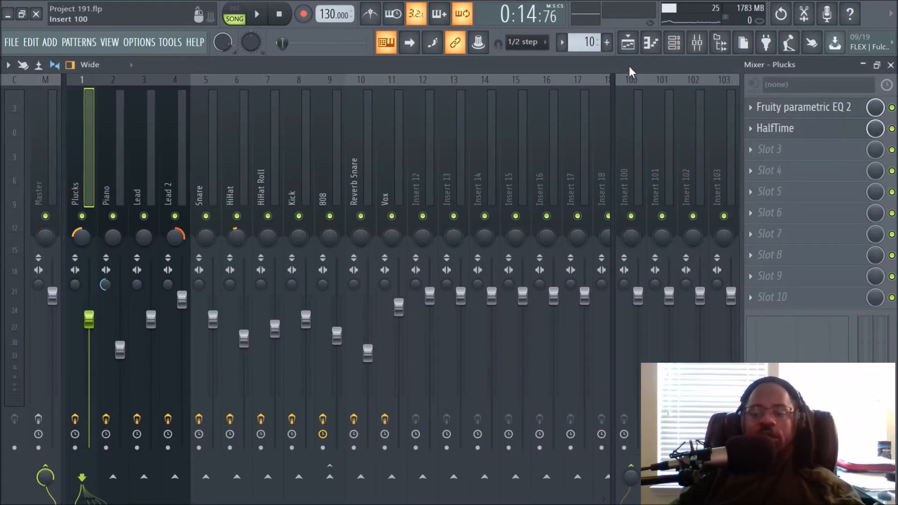
{"action": "left_click", "coordinate": [628, 43]}
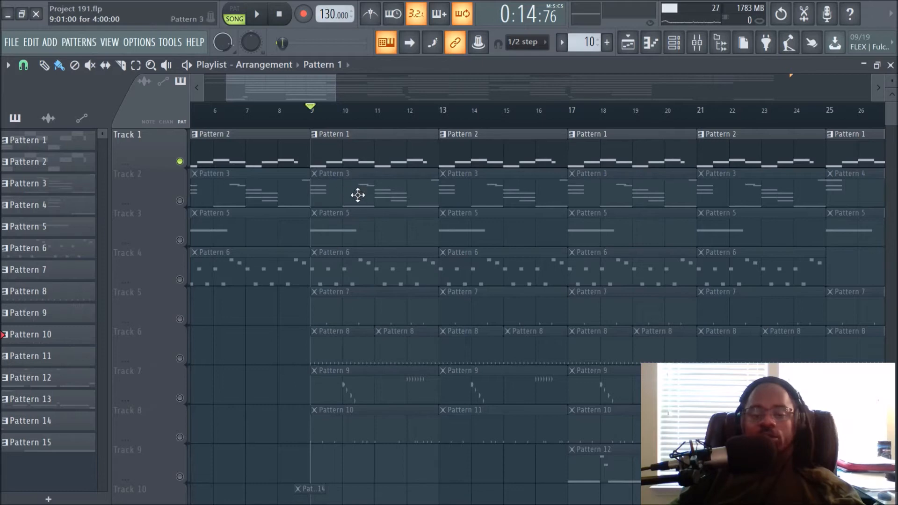
{"action": "double_click", "coordinate": [391, 151]}
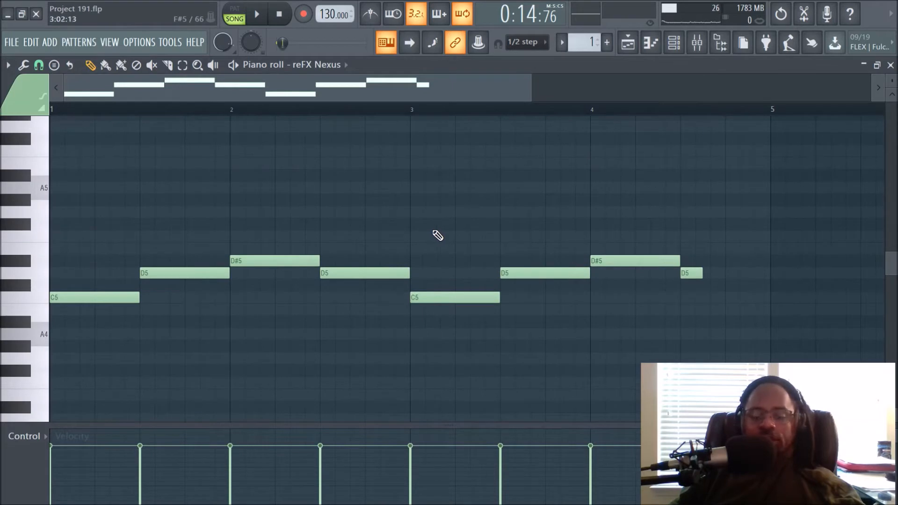
{"action": "key", "text": "space"}
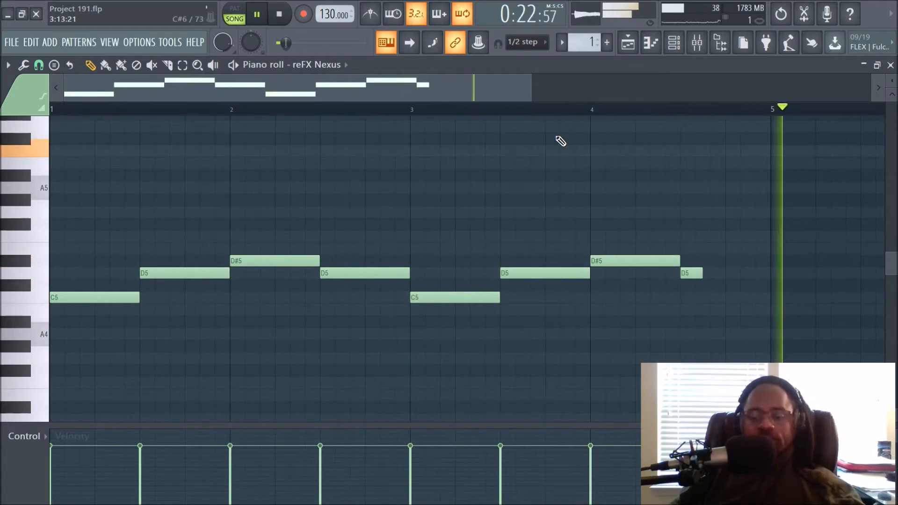
{"action": "left_click", "coordinate": [631, 46]}
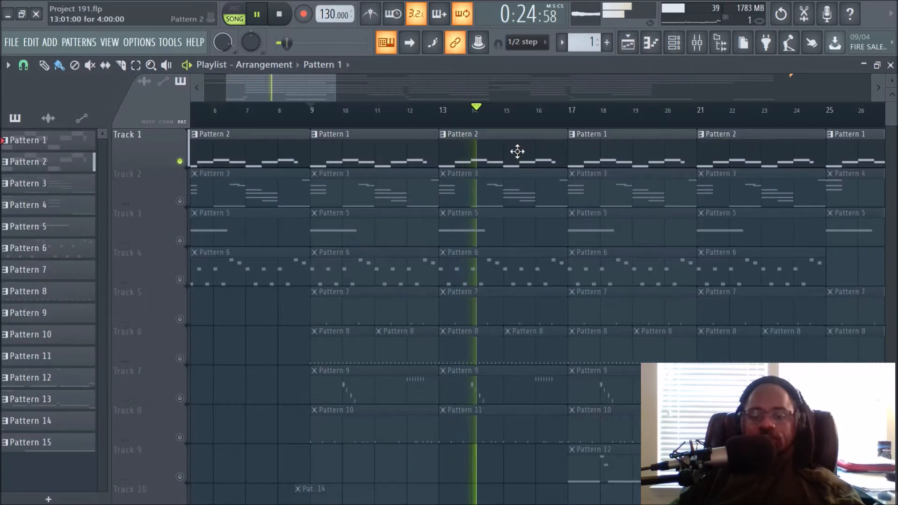
Examine Pattern 2's melody in the piano roll and stop playback.
{"action": "double_click", "coordinate": [517, 151]}
{"action": "scroll", "coordinate": [529, 108], "scroll_direction": "down", "scroll_amount": 1}
{"action": "scroll", "coordinate": [533, 111], "scroll_direction": "down", "scroll_amount": 1}
{"action": "scroll", "coordinate": [505, 185], "scroll_direction": "up", "scroll_amount": 4}
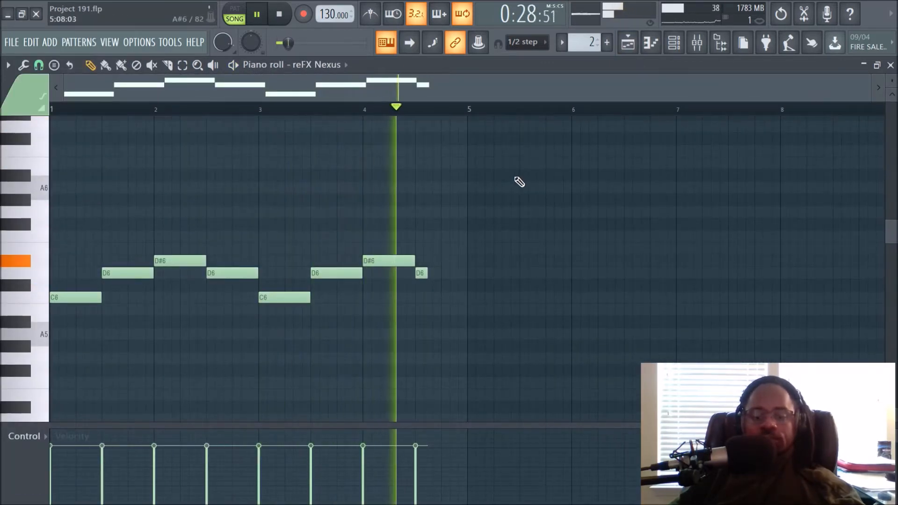
{"action": "key", "text": "space"}
{"action": "left_click", "coordinate": [629, 48]}
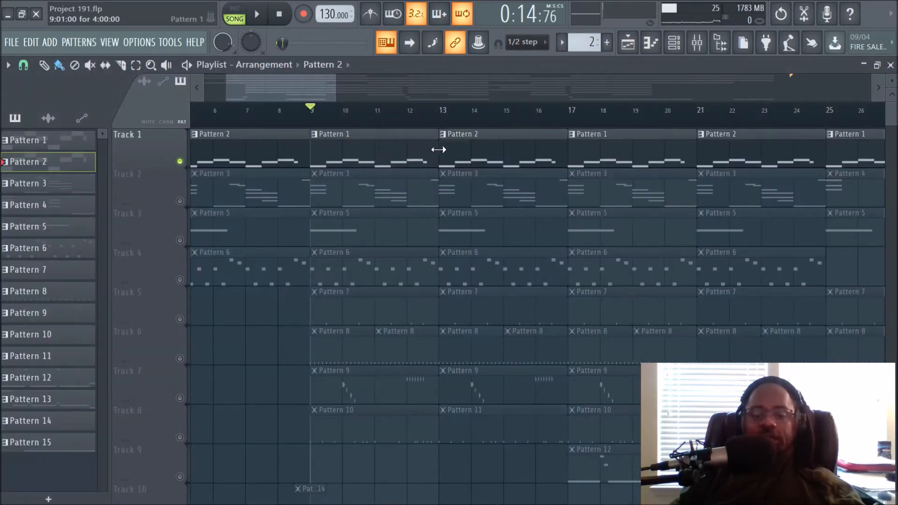
Reopen Pattern 2 in the piano roll to view its notes.
{"action": "double_click", "coordinate": [463, 152]}
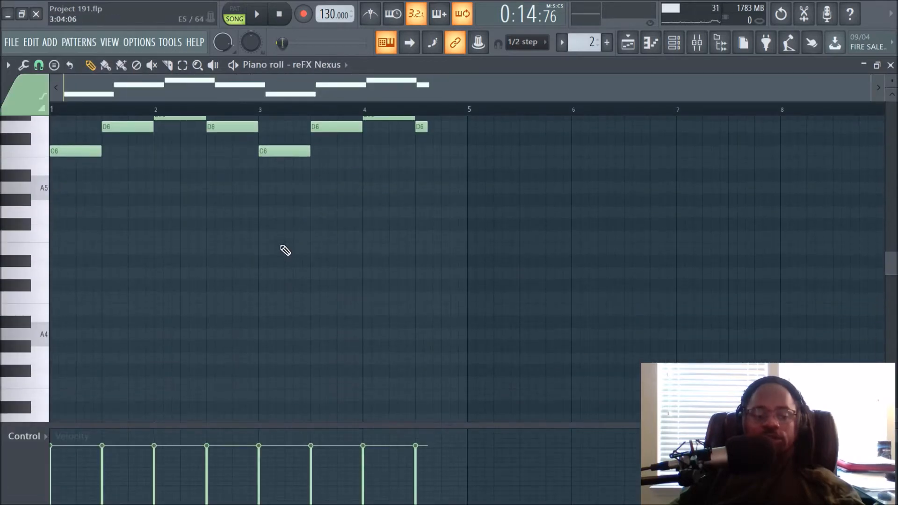
{"action": "scroll", "coordinate": [285, 251], "scroll_direction": "down", "scroll_amount": 1}
{"action": "scroll", "coordinate": [56, 301], "scroll_direction": "up", "scroll_amount": 3}
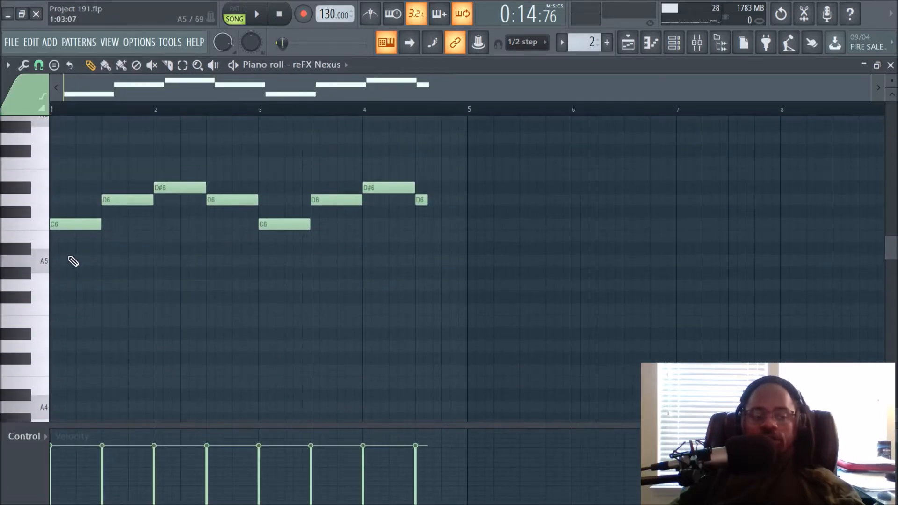
{"action": "left_click", "coordinate": [628, 43]}
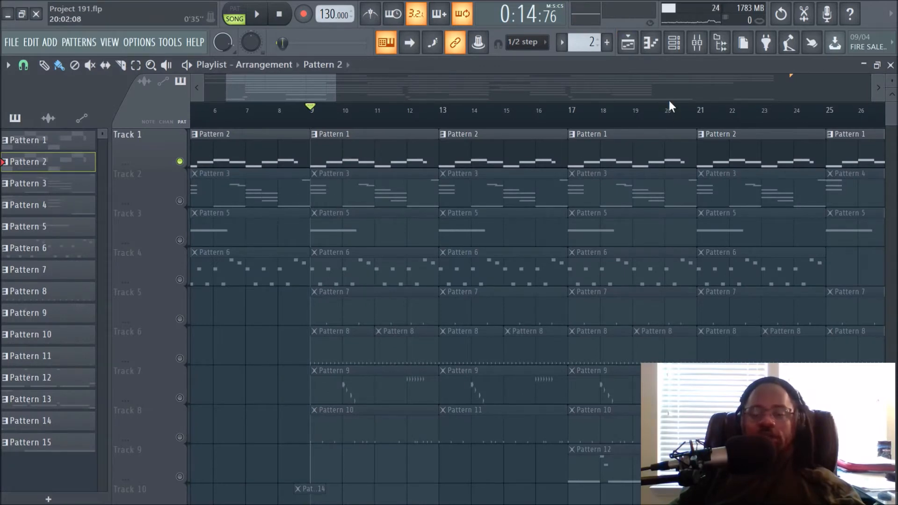
Inspect the reFX Nexus channel's plugin preset from the channel rack and close its windows.
{"action": "left_click", "coordinate": [673, 43]}
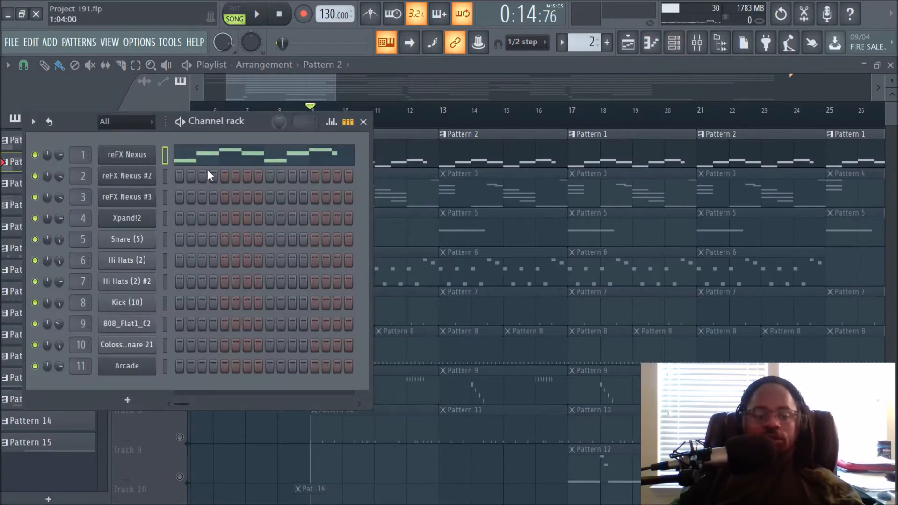
{"action": "left_click", "coordinate": [151, 161]}
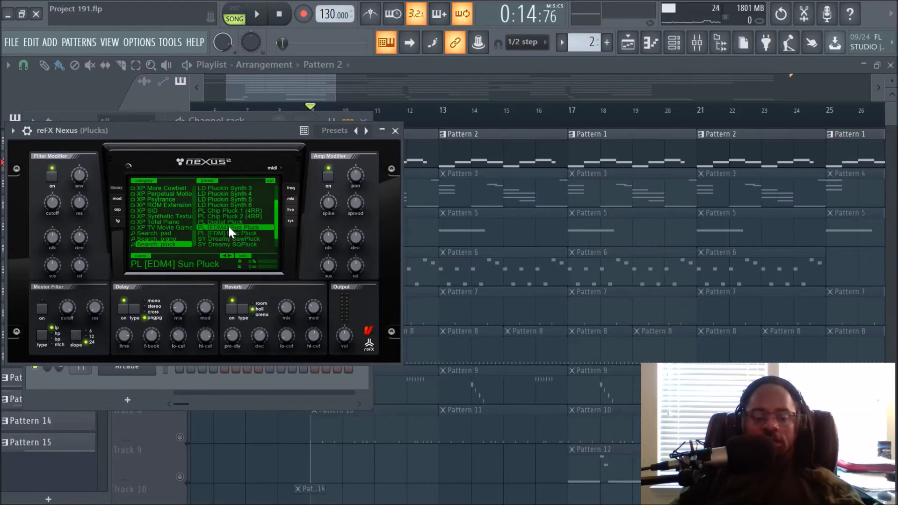
{"action": "left_click_drag", "start_coordinate": [240, 128], "coordinate": [352, 136]}
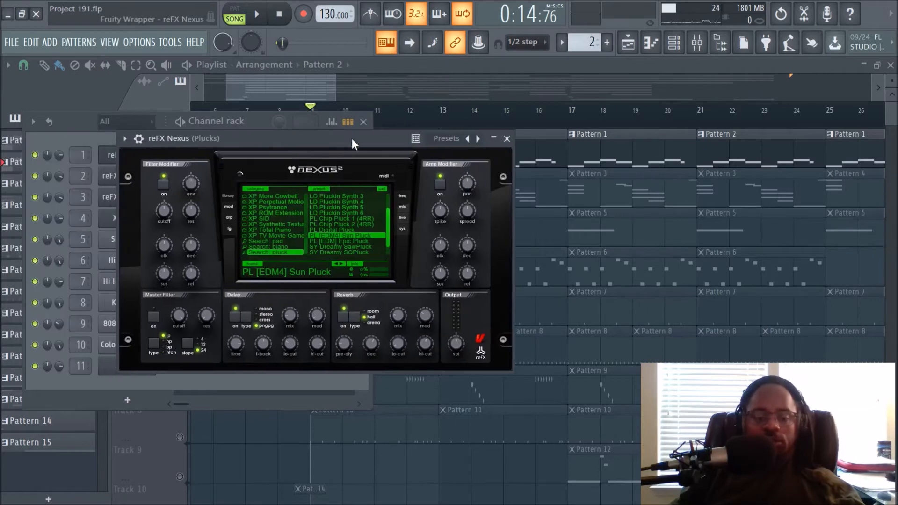
{"action": "right_click", "coordinate": [287, 252]}
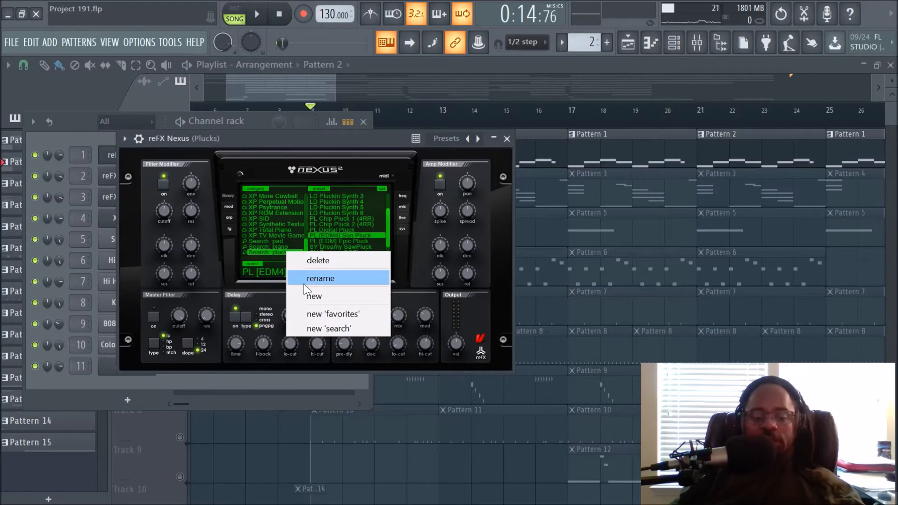
{"action": "left_click", "coordinate": [354, 140]}
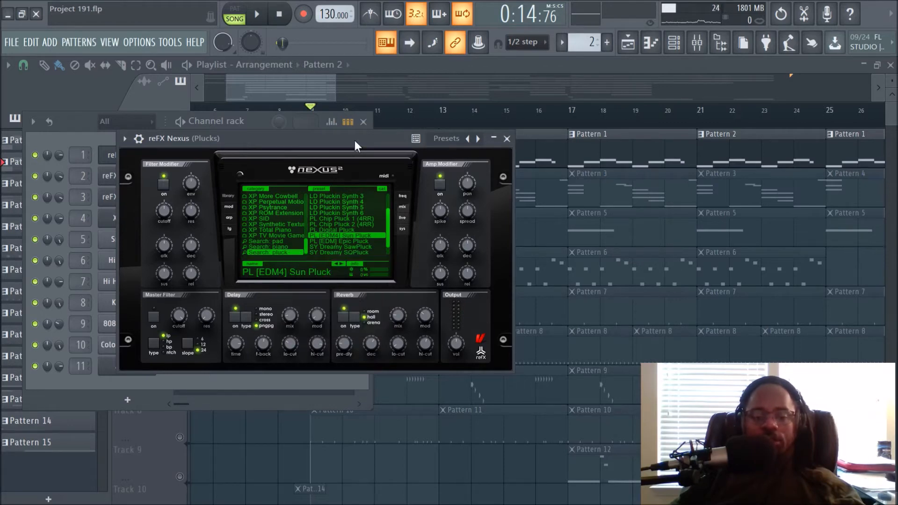
{"action": "left_click", "coordinate": [507, 138]}
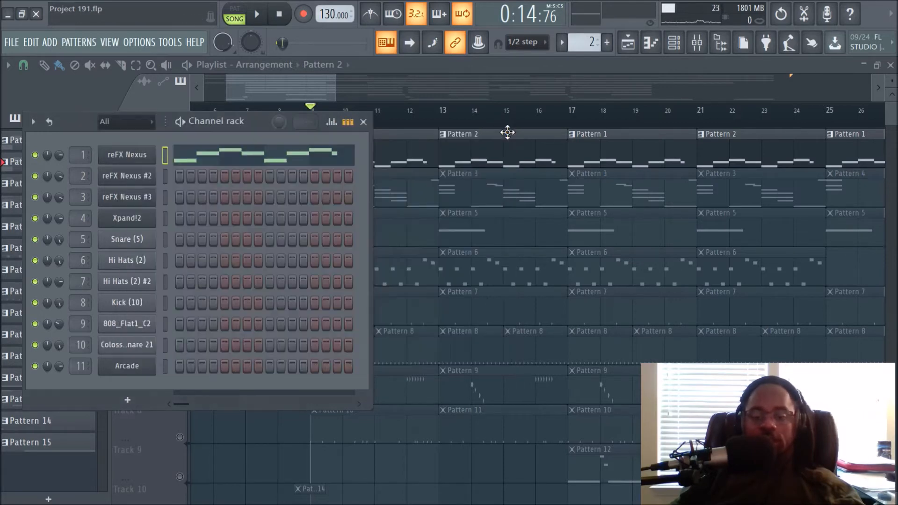
{"action": "left_click", "coordinate": [277, 435]}
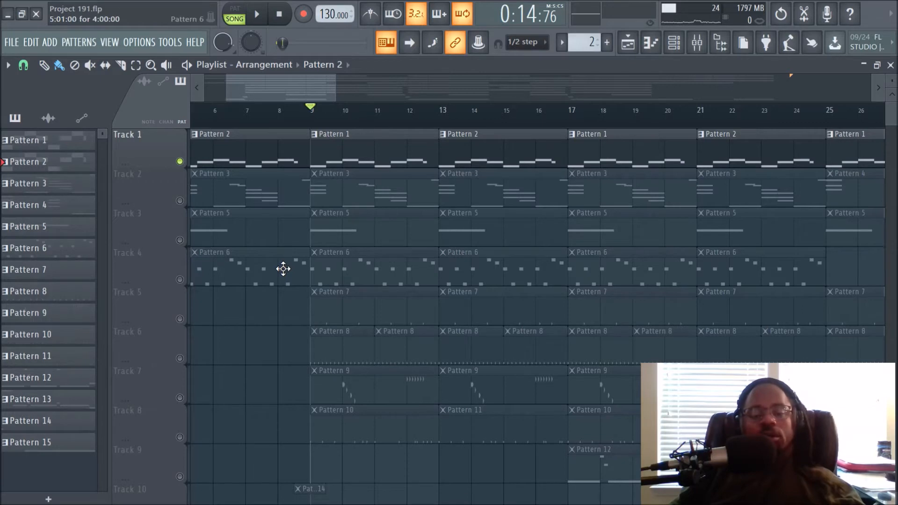
Unmute Track 2 in the playlist so it plays together with Track 1.
{"action": "double_click", "coordinate": [353, 151]}
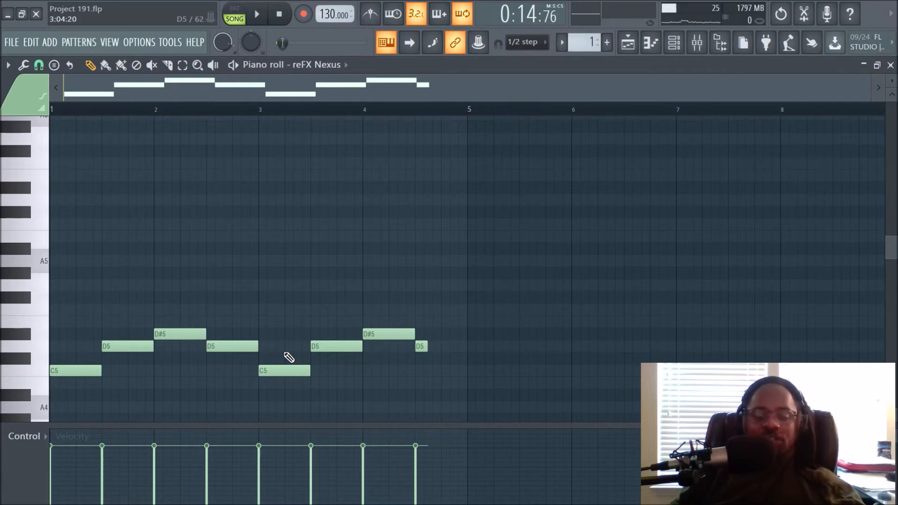
{"action": "left_click", "coordinate": [628, 44]}
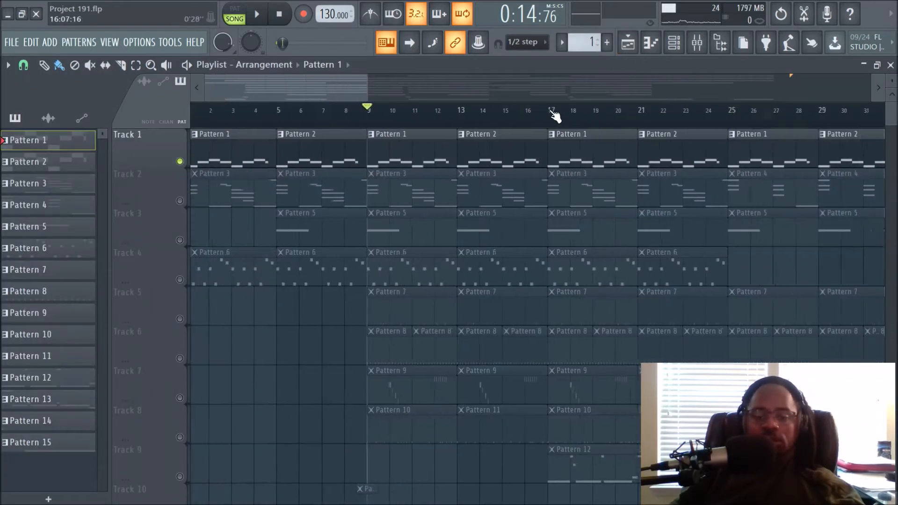
{"action": "scroll", "coordinate": [554, 116], "scroll_direction": "down", "scroll_amount": 1}
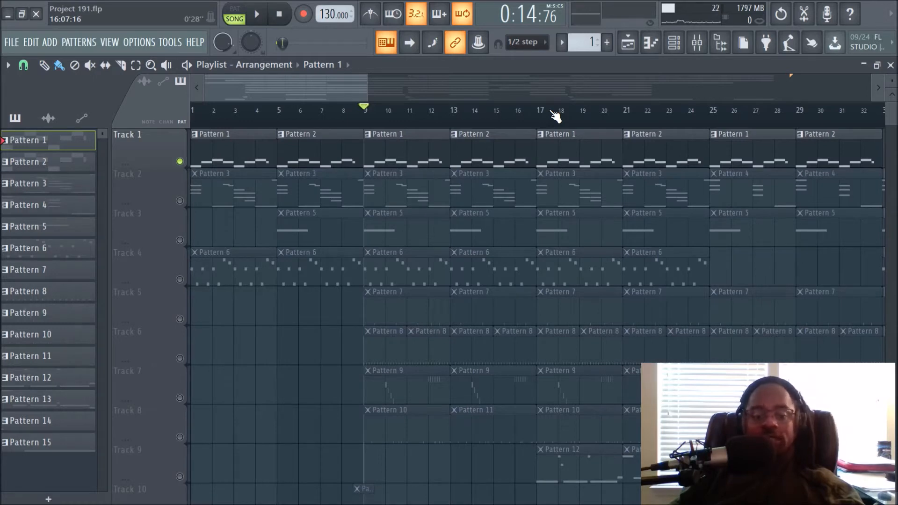
{"action": "left_click", "coordinate": [180, 201]}
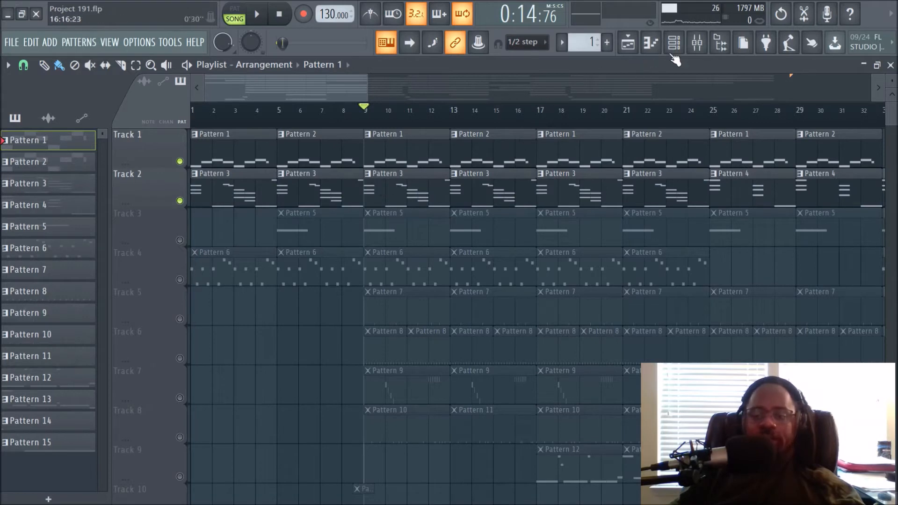
Select the Piano insert in the mixer and listen to the song playback.
{"action": "left_click", "coordinate": [685, 46]}
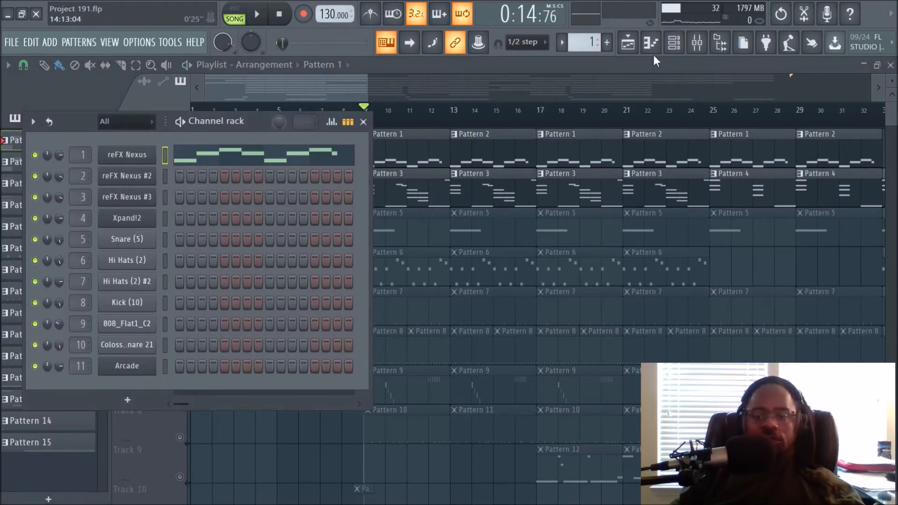
{"action": "left_click", "coordinate": [697, 42]}
{"action": "left_click", "coordinate": [113, 183]}
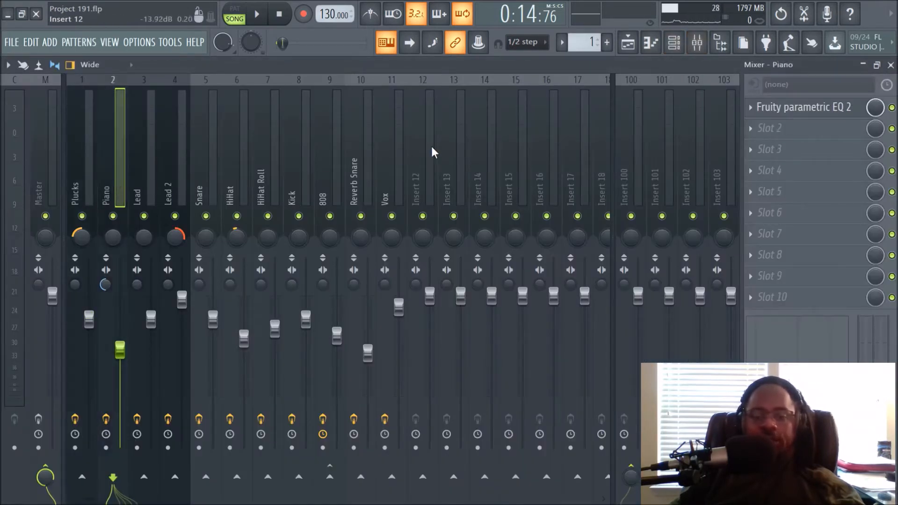
{"action": "key", "text": "space"}
{"action": "left_click", "coordinate": [628, 42]}
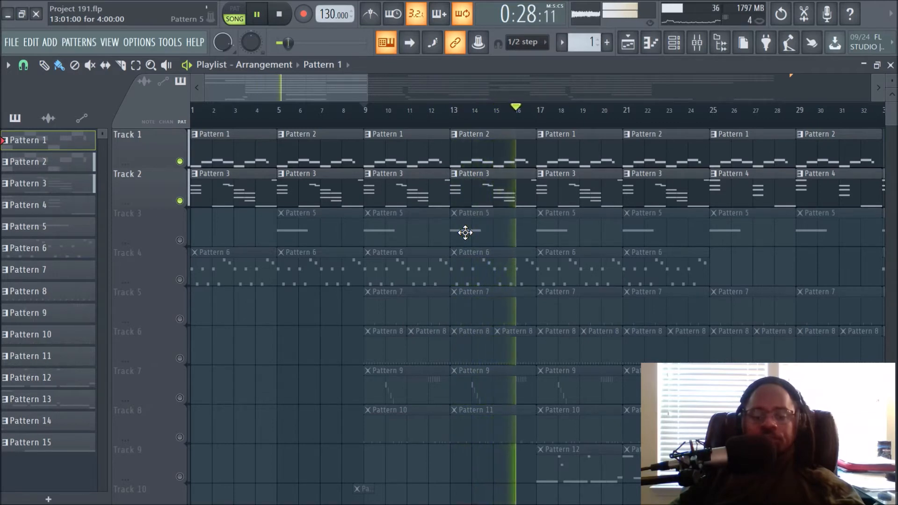
{"action": "key", "text": "space"}
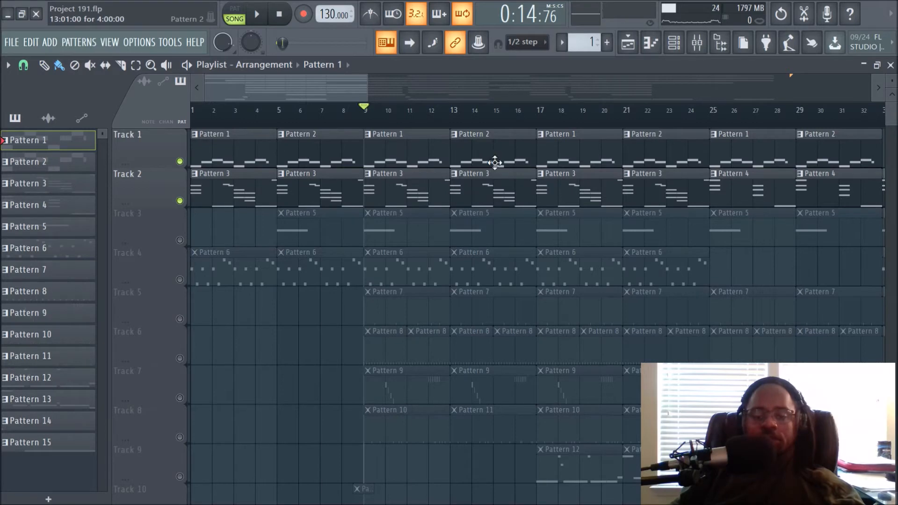
Open Pattern 3 on Track 2 in the piano roll and view its notes.
{"action": "double_click", "coordinate": [416, 194]}
{"action": "left_click_drag", "start_coordinate": [355, 87], "coordinate": [332, 86]}
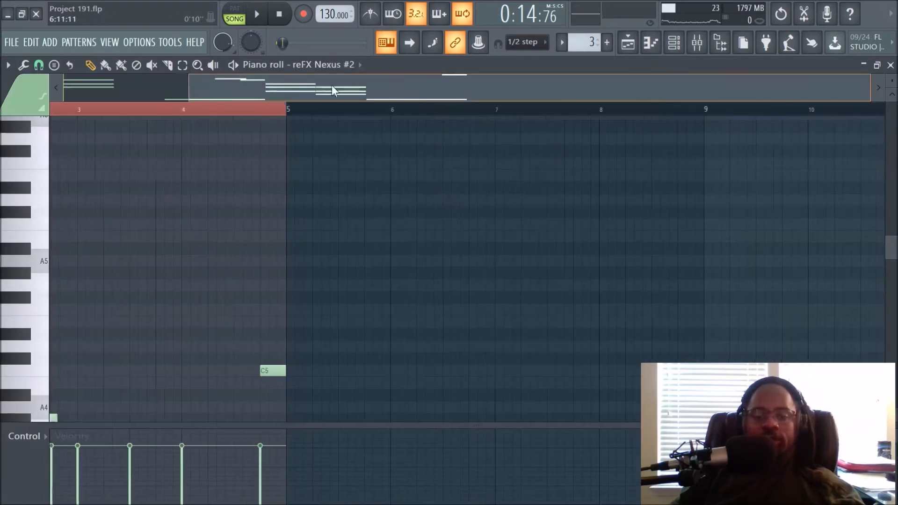
{"action": "left_click", "coordinate": [626, 43]}
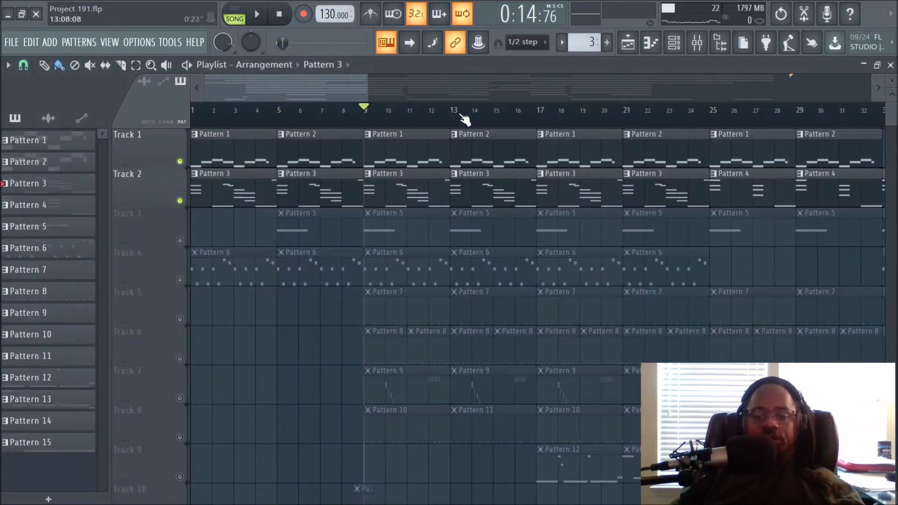
Set the song position to bar 12 and examine Pattern 3's chord notes in the piano roll.
{"action": "left_click", "coordinate": [430, 119]}
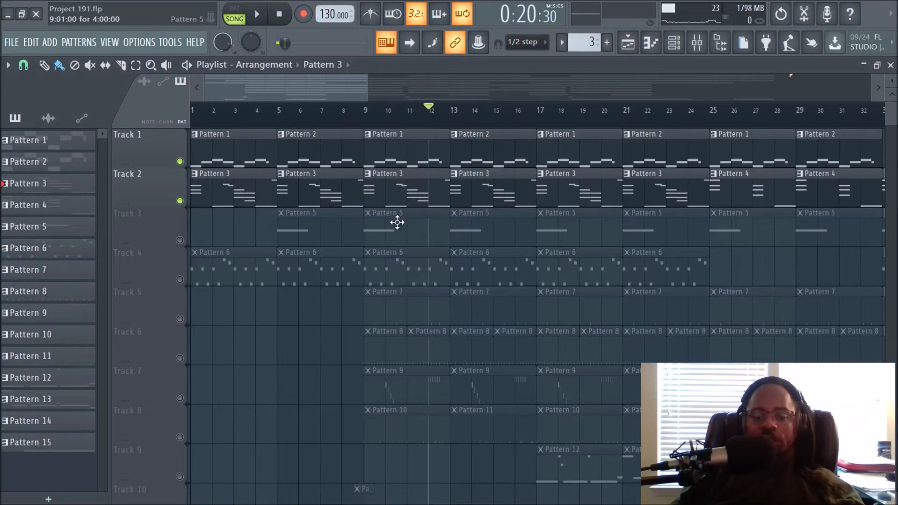
{"action": "double_click", "coordinate": [397, 194]}
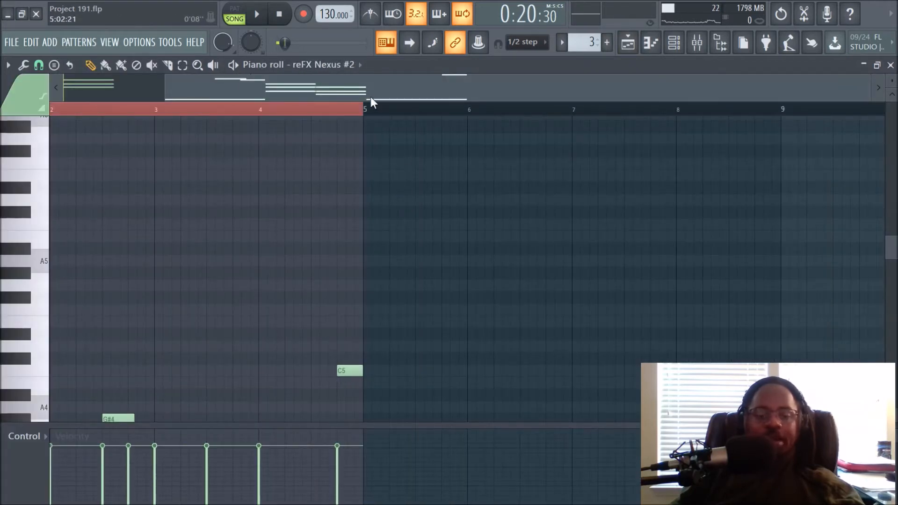
{"action": "left_click_drag", "start_coordinate": [368, 96], "coordinate": [60, 91]}
{"action": "scroll", "coordinate": [358, 268], "scroll_direction": "down", "scroll_amount": 4}
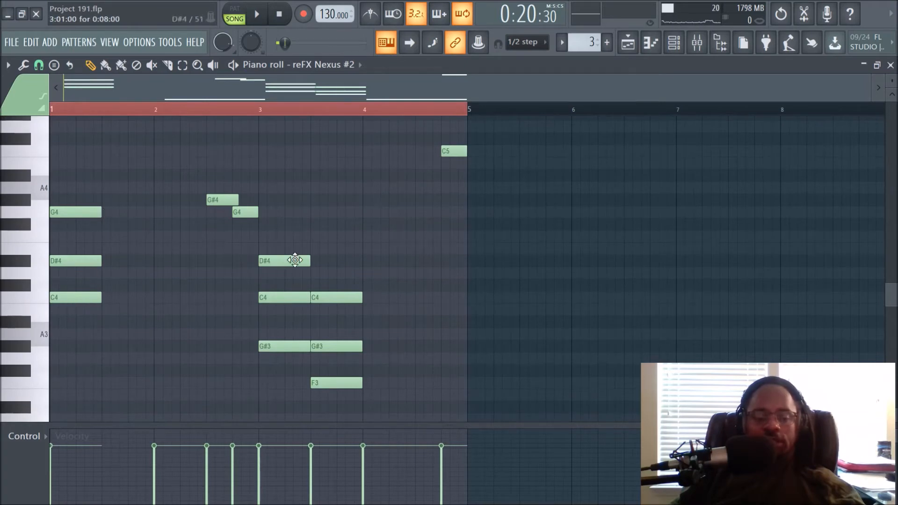
{"action": "scroll", "coordinate": [358, 391], "scroll_direction": "down", "scroll_amount": 2}
{"action": "scroll", "coordinate": [334, 311], "scroll_direction": "down", "scroll_amount": 4}
{"action": "scroll", "coordinate": [325, 280], "scroll_direction": "up", "scroll_amount": 4}
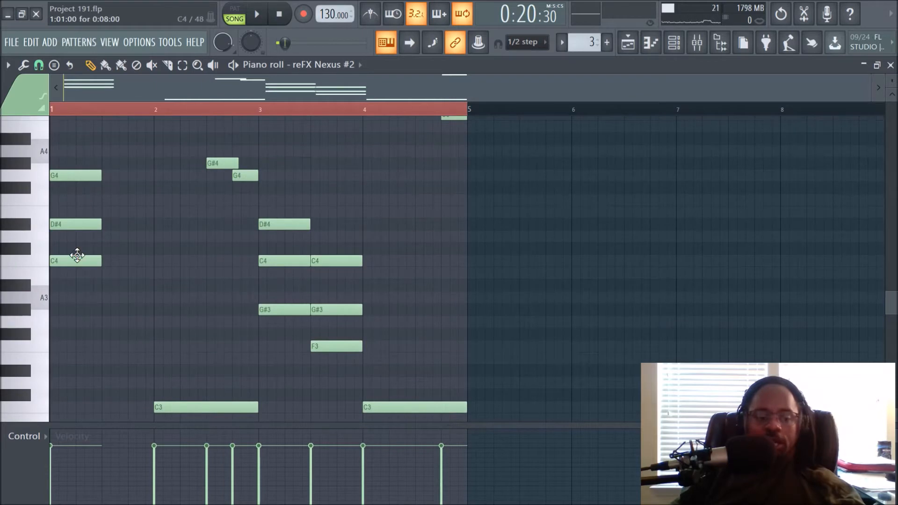
{"action": "scroll", "coordinate": [189, 343], "scroll_direction": "down", "scroll_amount": 2}
{"action": "scroll", "coordinate": [255, 157], "scroll_direction": "up", "scroll_amount": 4}
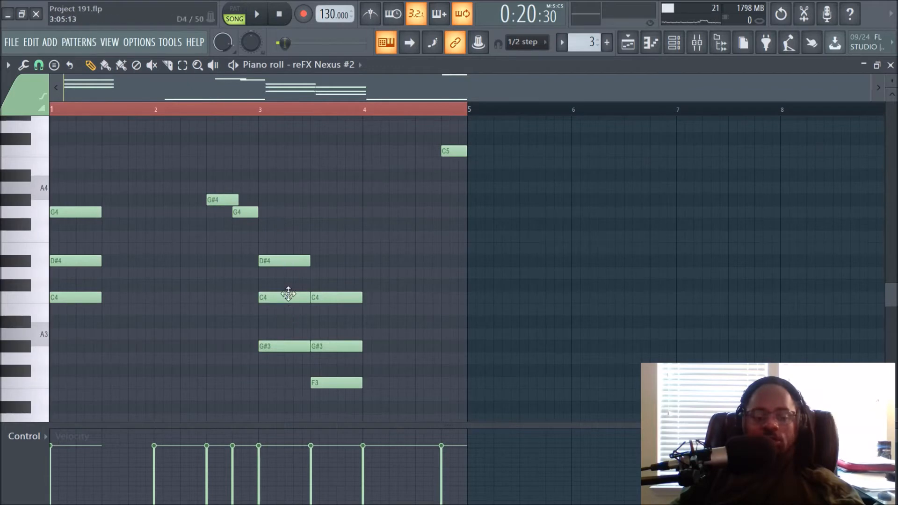
{"action": "scroll", "coordinate": [322, 297], "scroll_direction": "down", "scroll_amount": 4}
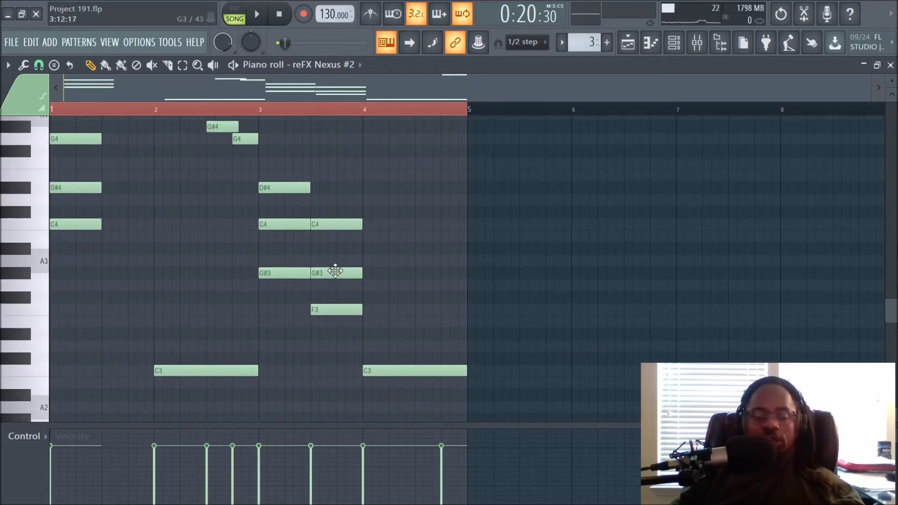
Switch to pattern mode and play back Pattern 3 on its own in the piano roll.
{"action": "scroll", "coordinate": [398, 282], "scroll_direction": "up", "scroll_amount": 4}
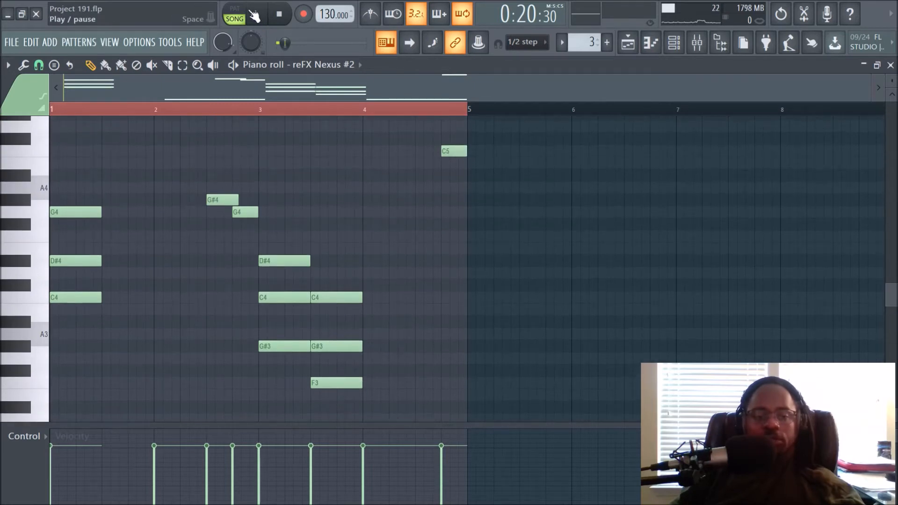
{"action": "left_click", "coordinate": [256, 15]}
{"action": "left_click", "coordinate": [257, 18]}
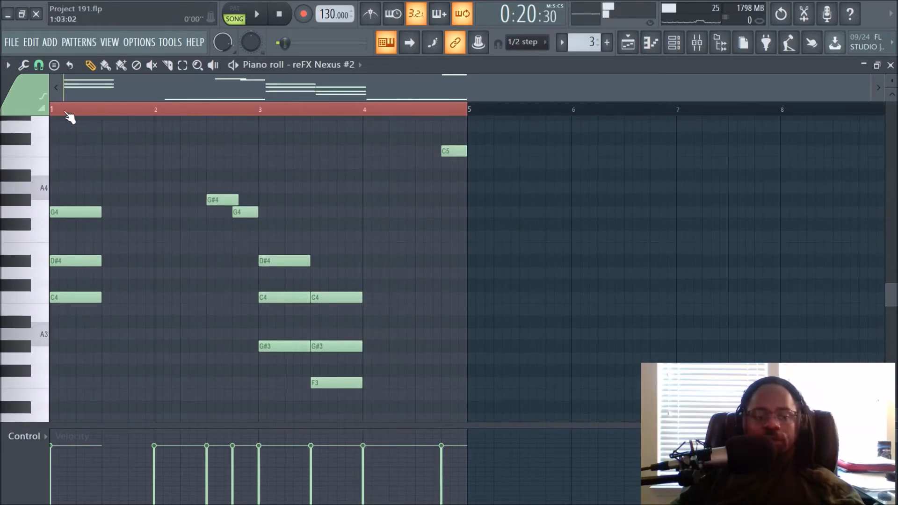
{"action": "left_click", "coordinate": [234, 9]}
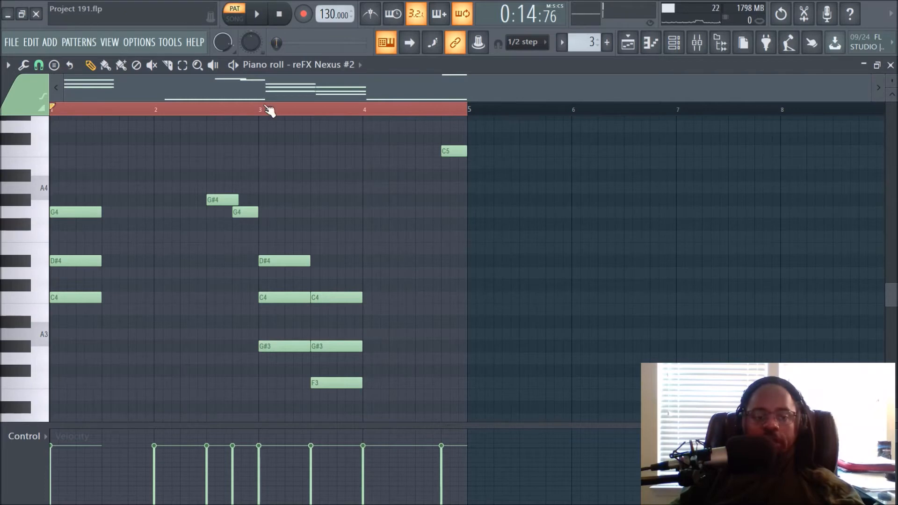
{"action": "key", "text": "space"}
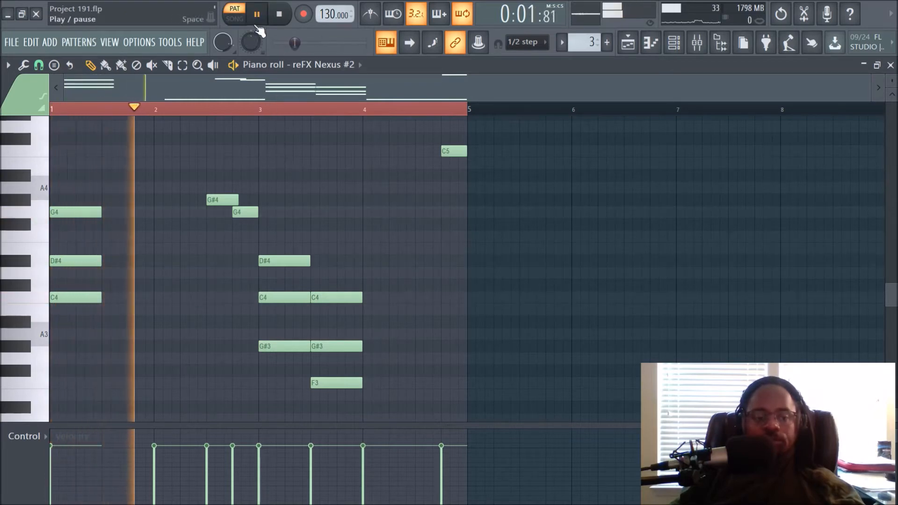
{"action": "scroll", "coordinate": [311, 182], "scroll_direction": "down", "scroll_amount": 1}
{"action": "scroll", "coordinate": [310, 183], "scroll_direction": "down", "scroll_amount": 2}
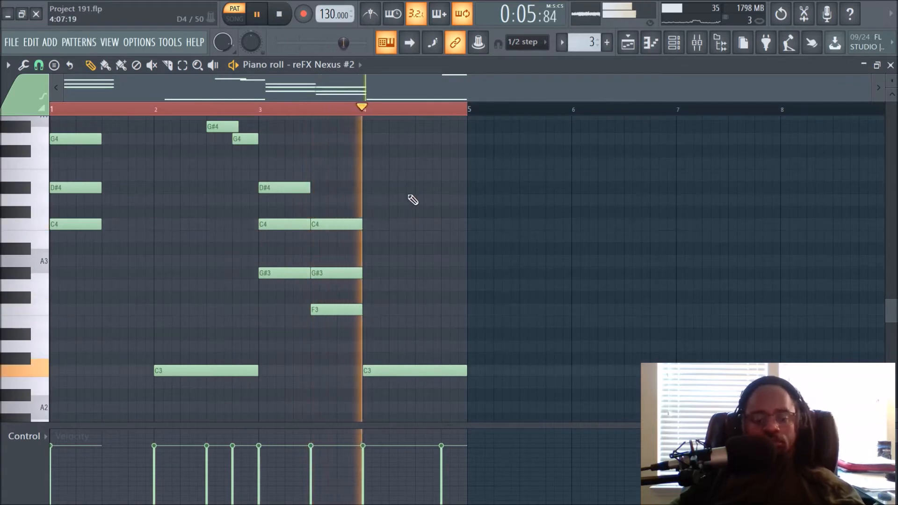
{"action": "scroll", "coordinate": [412, 200], "scroll_direction": "up", "scroll_amount": 3}
{"action": "key", "text": "space"}
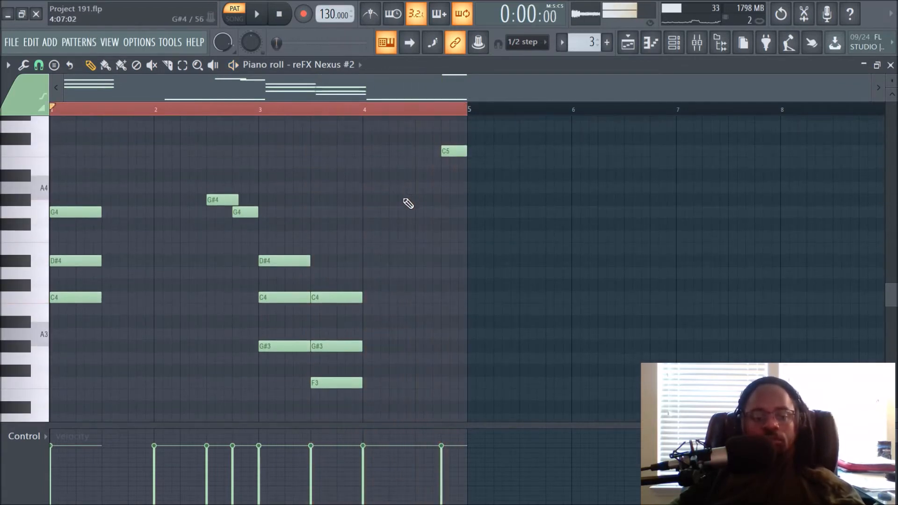
Audition Pattern 3's chord notes on the piano roll keyboard.
{"action": "scroll", "coordinate": [118, 283], "scroll_direction": "down", "scroll_amount": 2}
{"action": "left_click", "coordinate": [42, 262]}
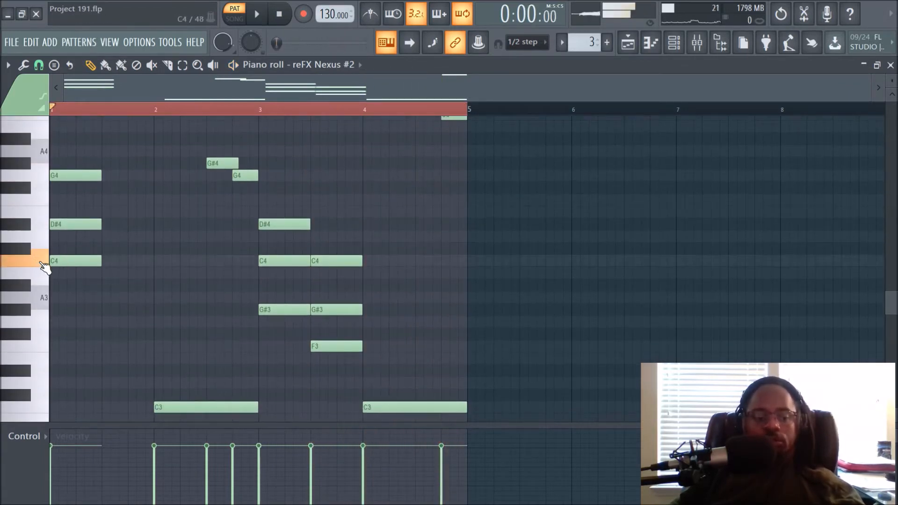
{"action": "scroll", "coordinate": [37, 322], "scroll_direction": "down", "scroll_amount": 2}
{"action": "left_click", "coordinate": [35, 336]}
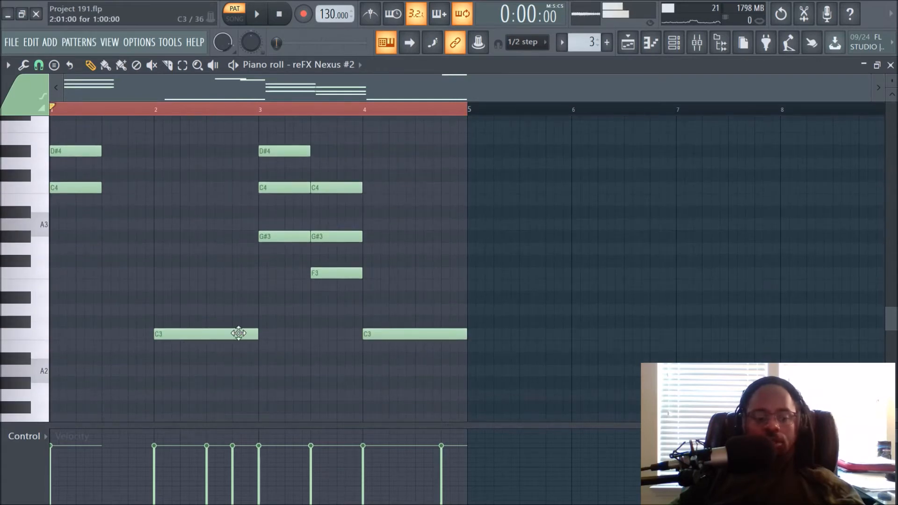
{"action": "scroll", "coordinate": [312, 267], "scroll_direction": "up", "scroll_amount": 1}
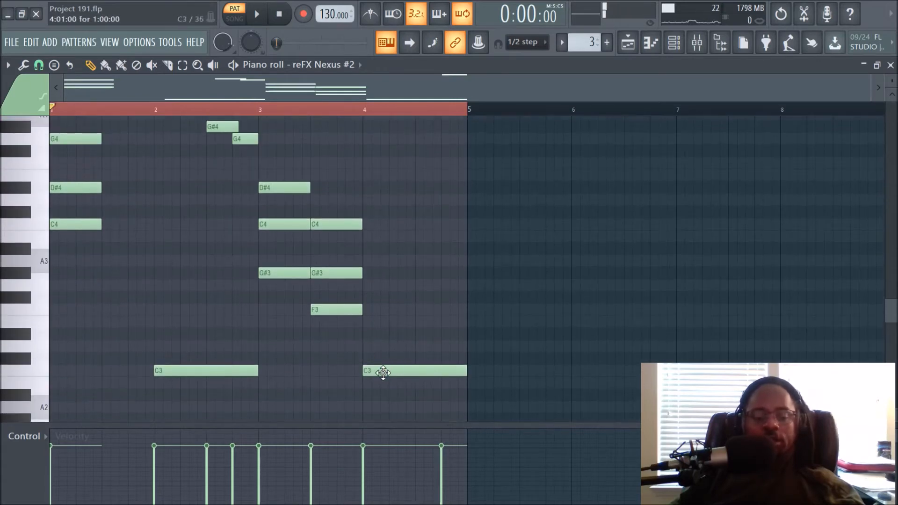
{"action": "scroll", "coordinate": [381, 370], "scroll_direction": "up", "scroll_amount": 2}
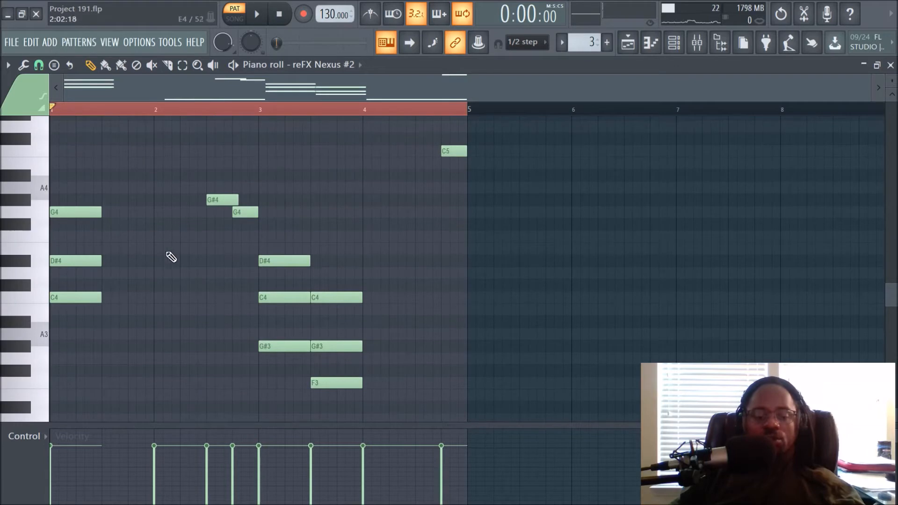
{"action": "left_click", "coordinate": [45, 300]}
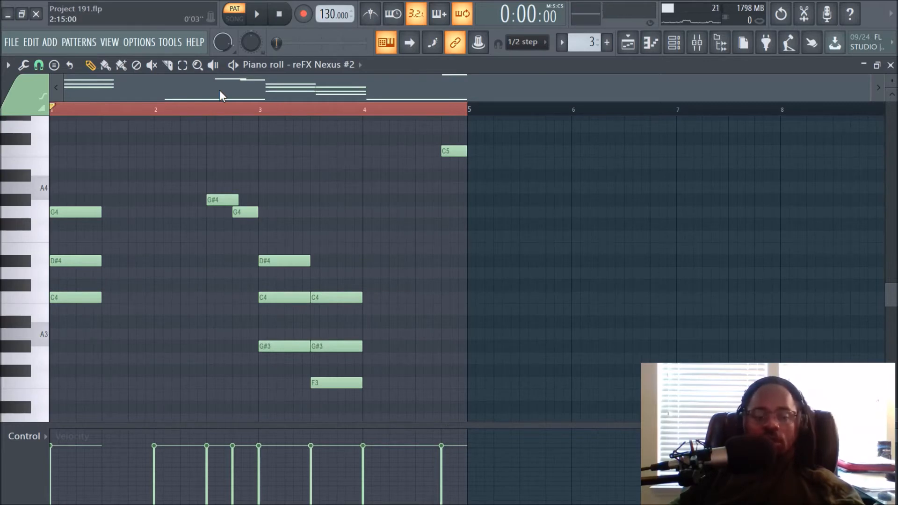
Return to song mode, open the playlist and play the arrangement from bar 9.
{"action": "left_click", "coordinate": [235, 18]}
{"action": "left_click", "coordinate": [627, 41]}
{"action": "key", "text": "space"}
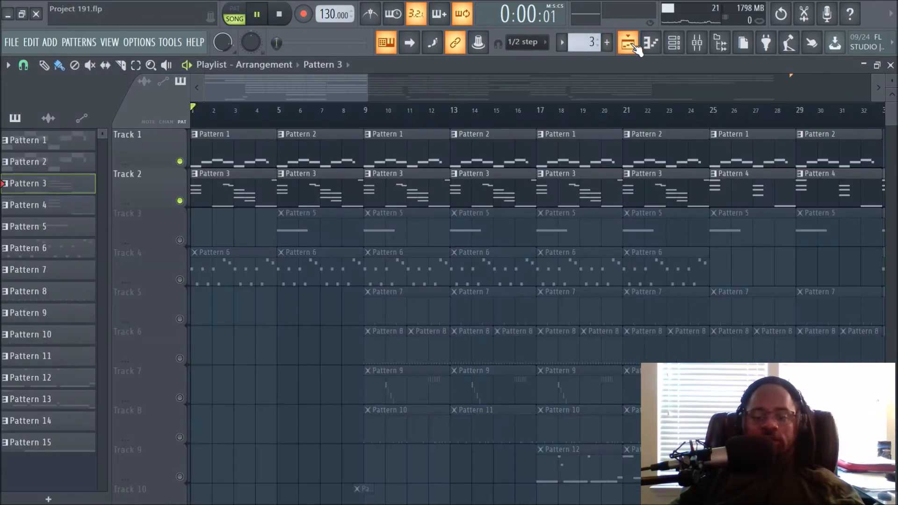
{"action": "scroll", "coordinate": [315, 116], "scroll_direction": "down", "scroll_amount": 2}
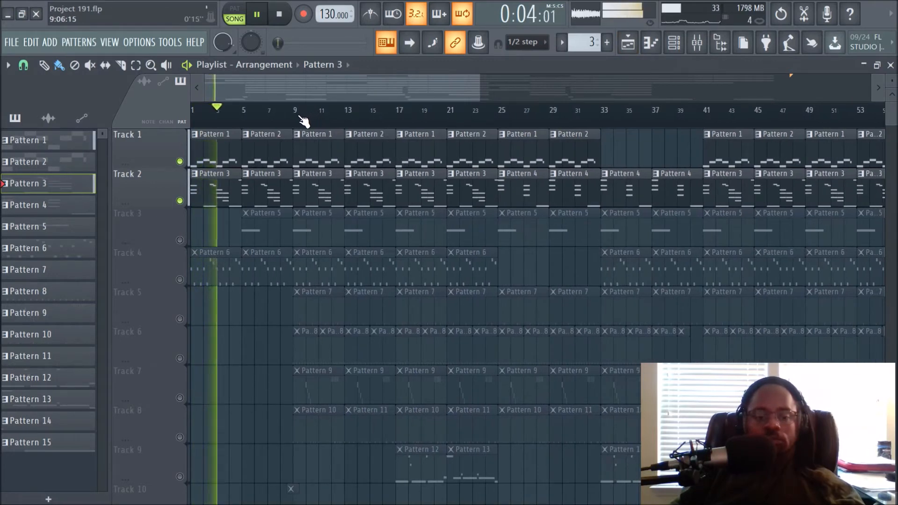
{"action": "key", "text": "space"}
{"action": "left_click", "coordinate": [295, 121]}
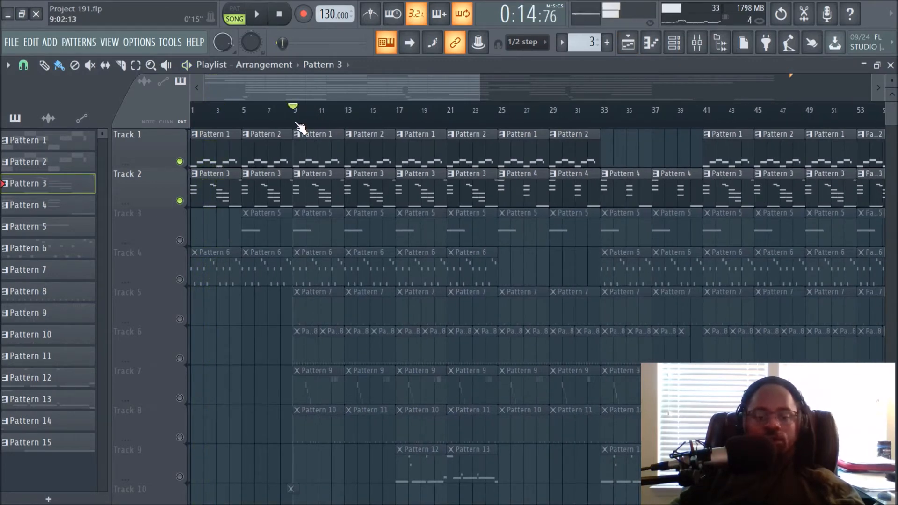
Unmute Track 3 and select the Lead insert in the mixer while the song plays.
{"action": "left_click", "coordinate": [180, 240]}
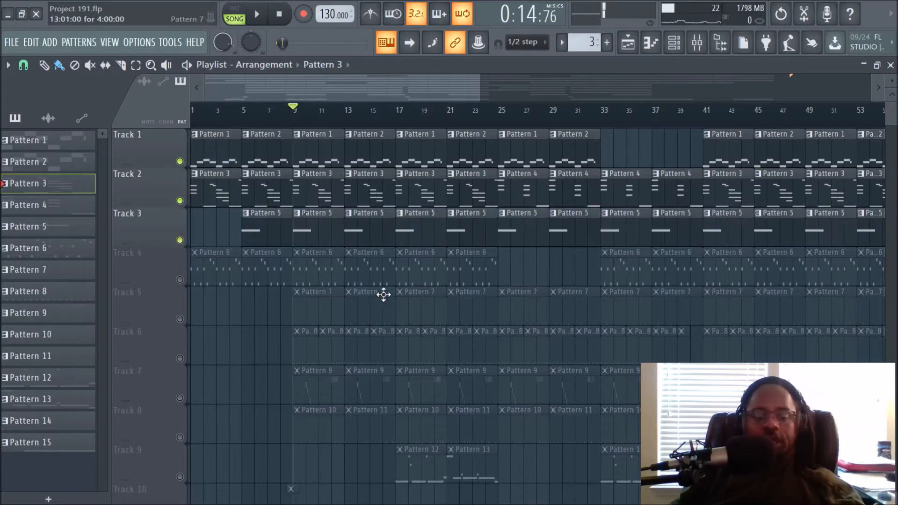
{"action": "left_click", "coordinate": [696, 42]}
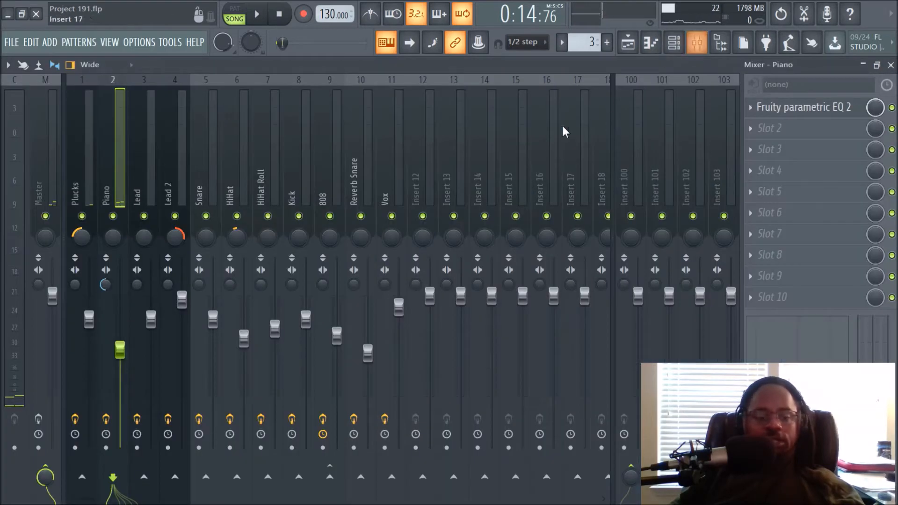
{"action": "left_click", "coordinate": [140, 155]}
{"action": "key", "text": "space"}
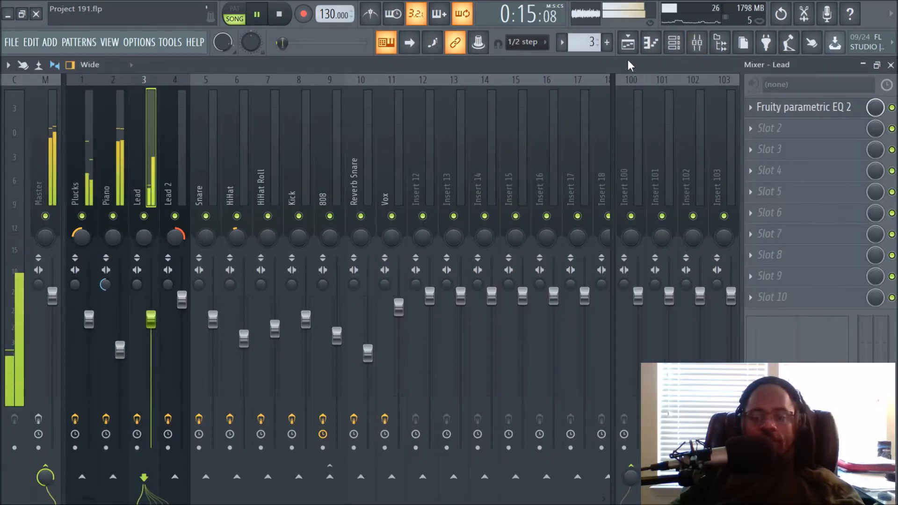
Select Pattern 5 from Track 3 and view its notes in the channel rack.
{"action": "left_click", "coordinate": [629, 45]}
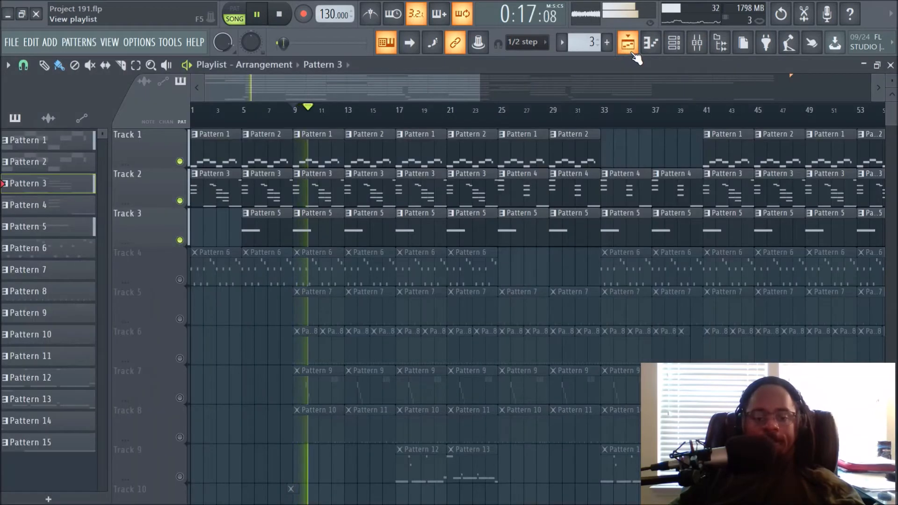
{"action": "left_click", "coordinate": [673, 43]}
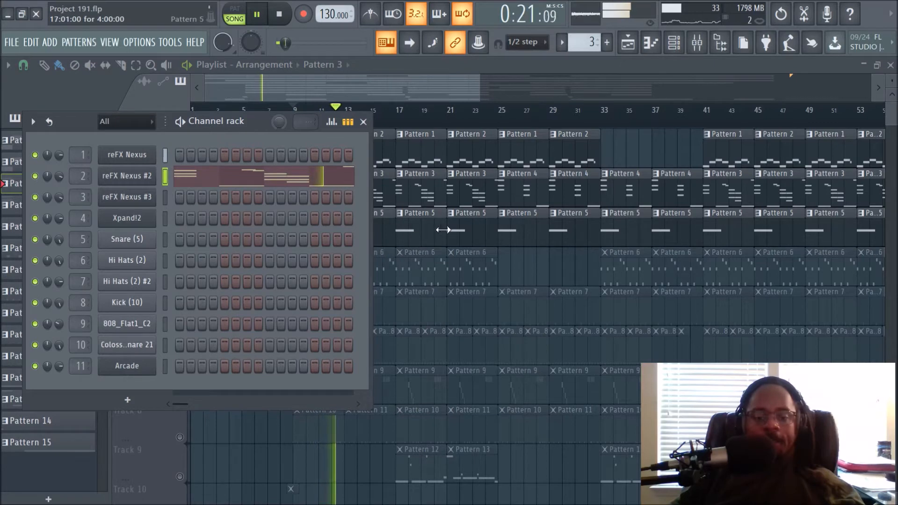
{"action": "right_click", "coordinate": [523, 275]}
{"action": "left_click", "coordinate": [374, 234]}
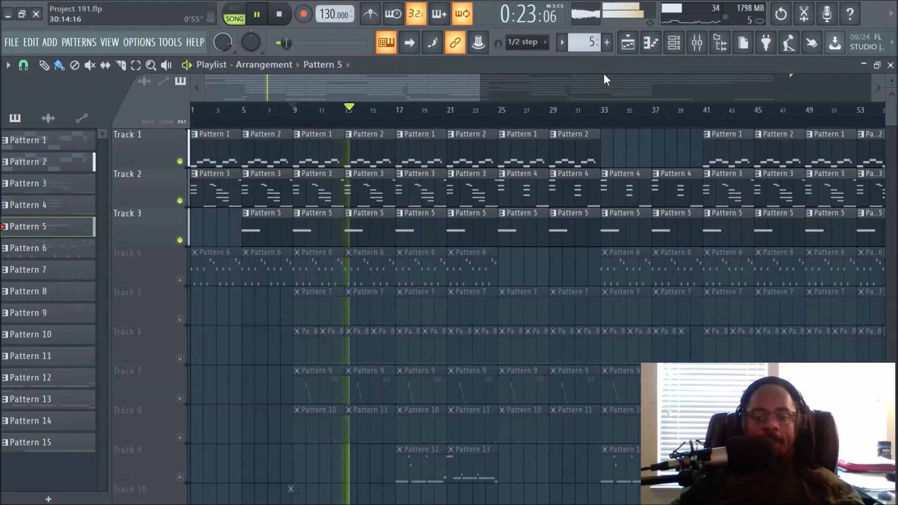
{"action": "left_click", "coordinate": [674, 42]}
{"action": "key", "text": "space"}
Open the reFX Nexus #3 plugin to examine its PD Character preset, then close it and the channel rack.
{"action": "left_click", "coordinate": [148, 200]}
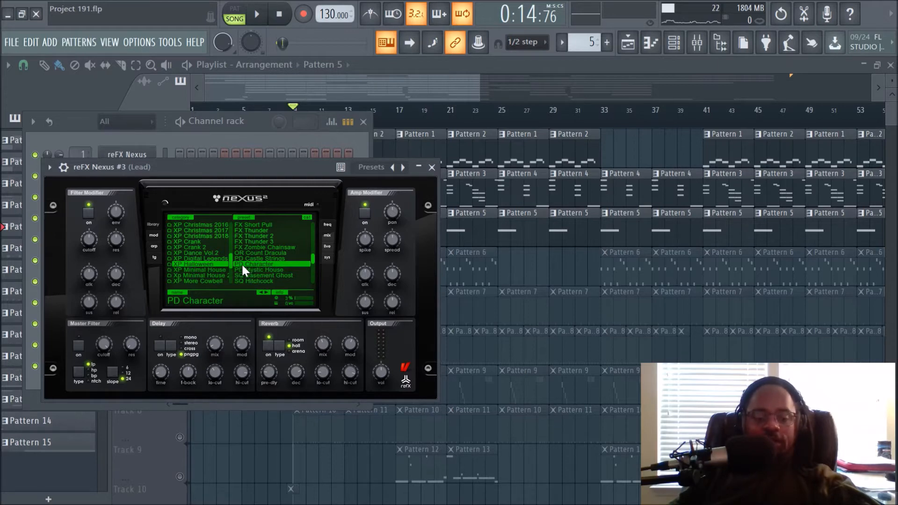
{"action": "key", "text": "m"}
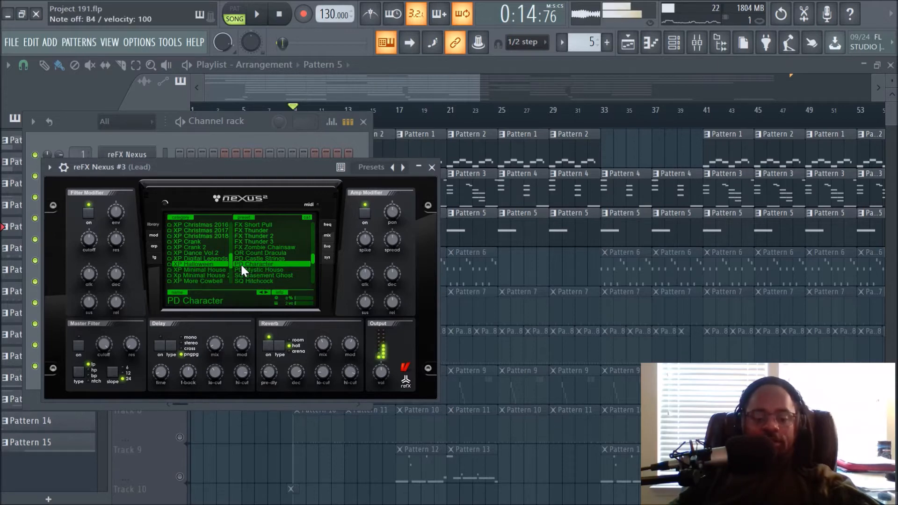
{"action": "left_click", "coordinate": [431, 168]}
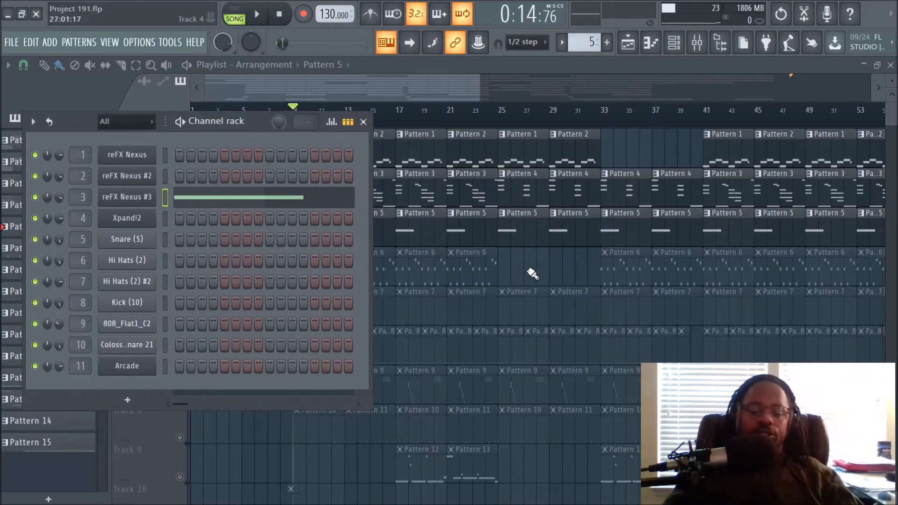
{"action": "key", "text": "F6"}
Unmute Track 4 and solo it while playing the song.
{"action": "left_click", "coordinate": [180, 279]}
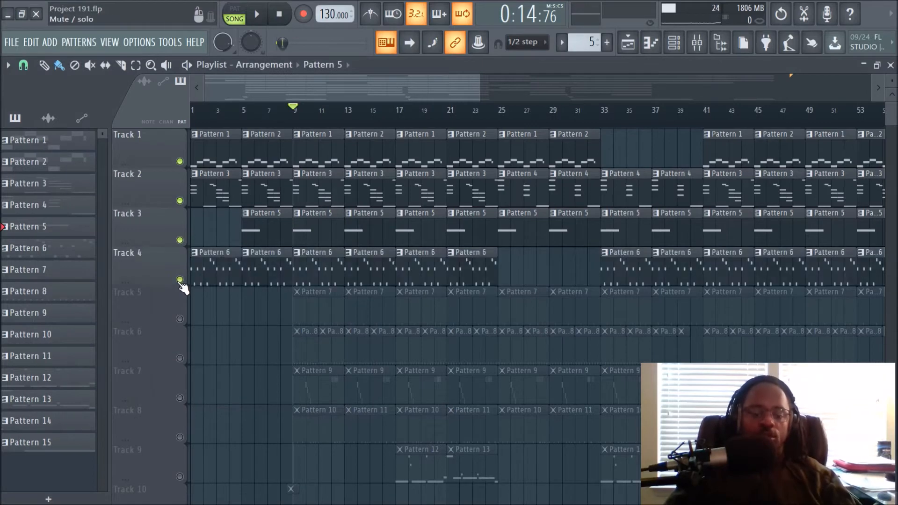
{"action": "left_click", "coordinate": [257, 14]}
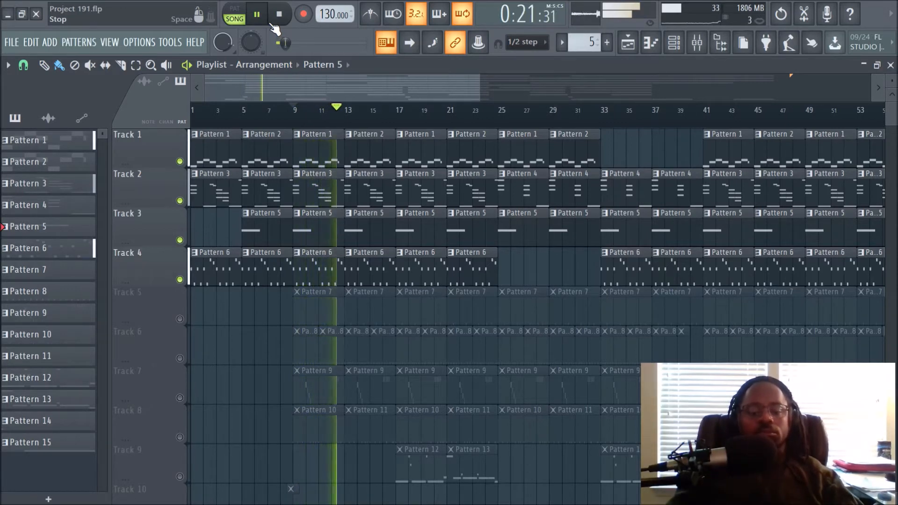
{"action": "key", "text": "space"}
{"action": "right_click", "coordinate": [180, 280]}
{"action": "key", "text": "space"}
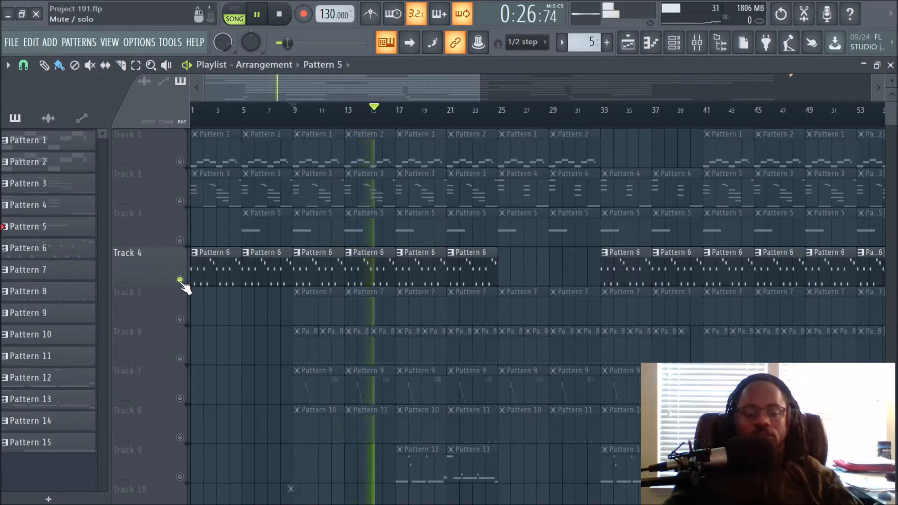
{"action": "key", "text": "space"}
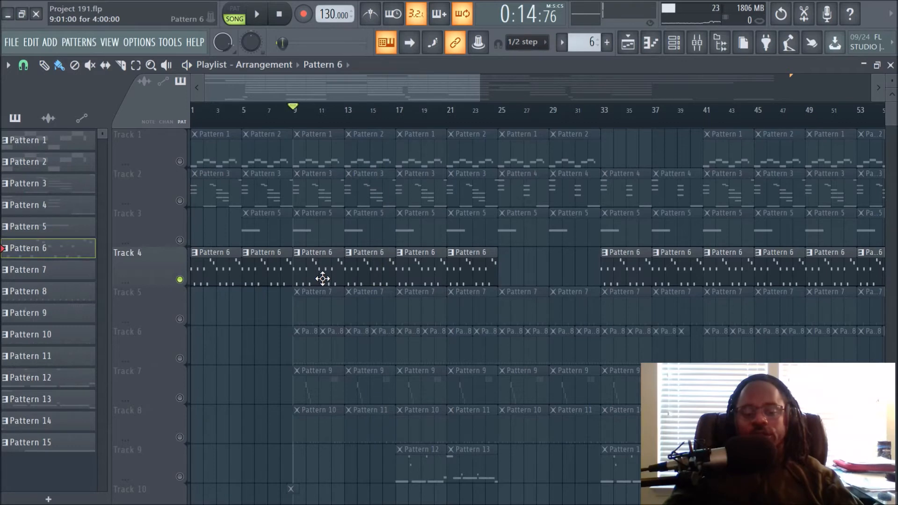
Open the Xpand!2 plugin from the channel rack to examine its Eee Rail+ preset, then close it.
{"action": "left_click", "coordinate": [674, 42]}
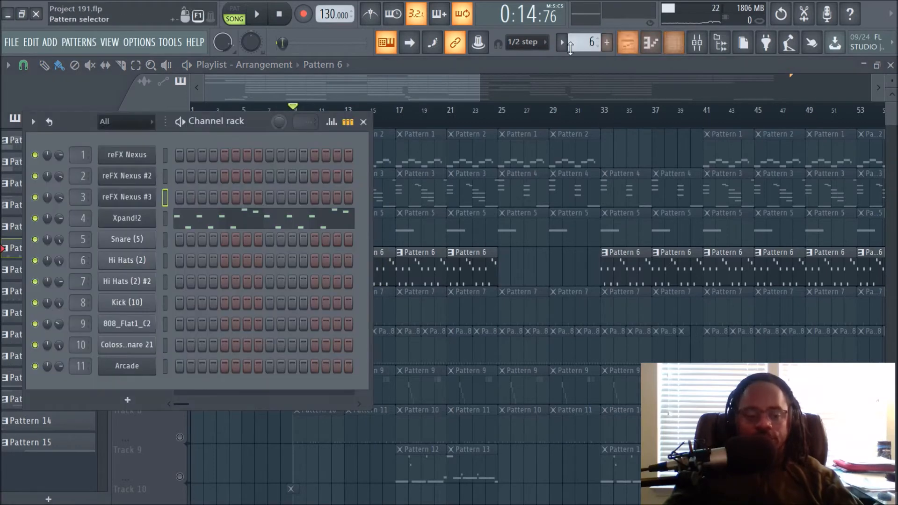
{"action": "left_click", "coordinate": [147, 224]}
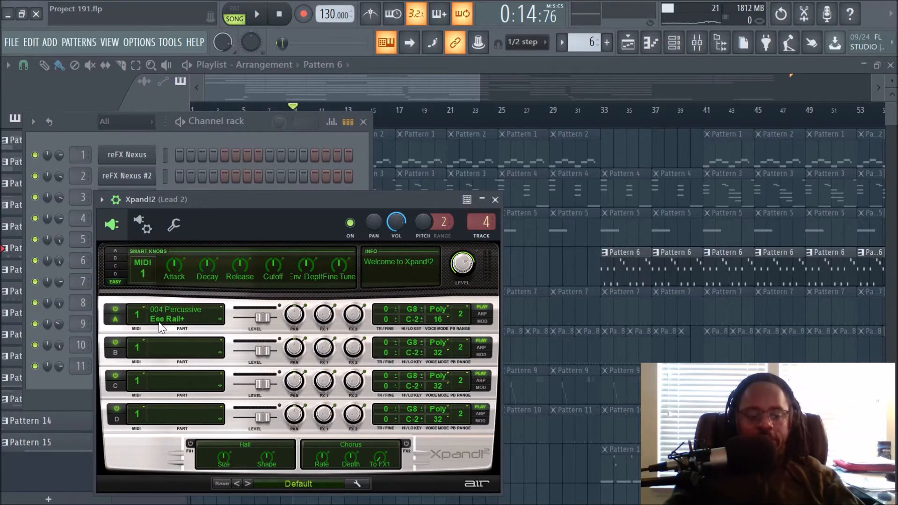
{"action": "key", "text": "c"}
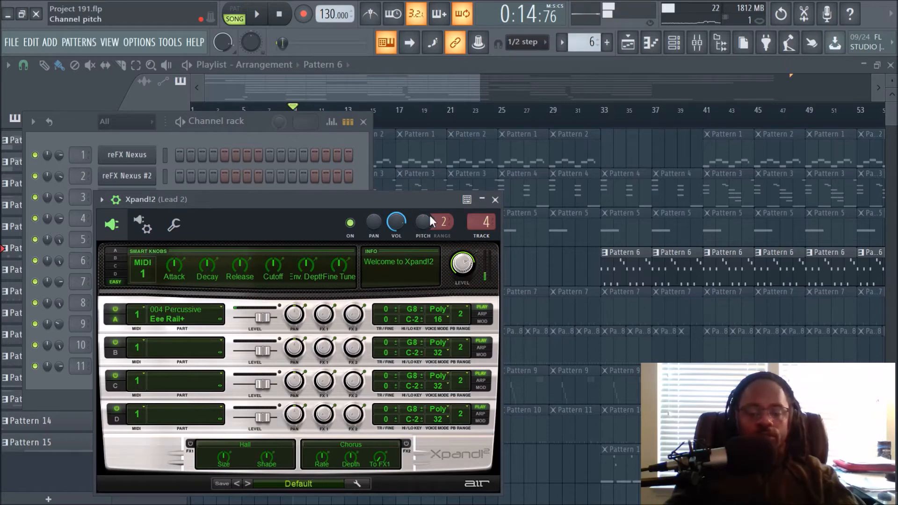
{"action": "left_click", "coordinate": [494, 199]}
{"action": "key", "text": "F6"}
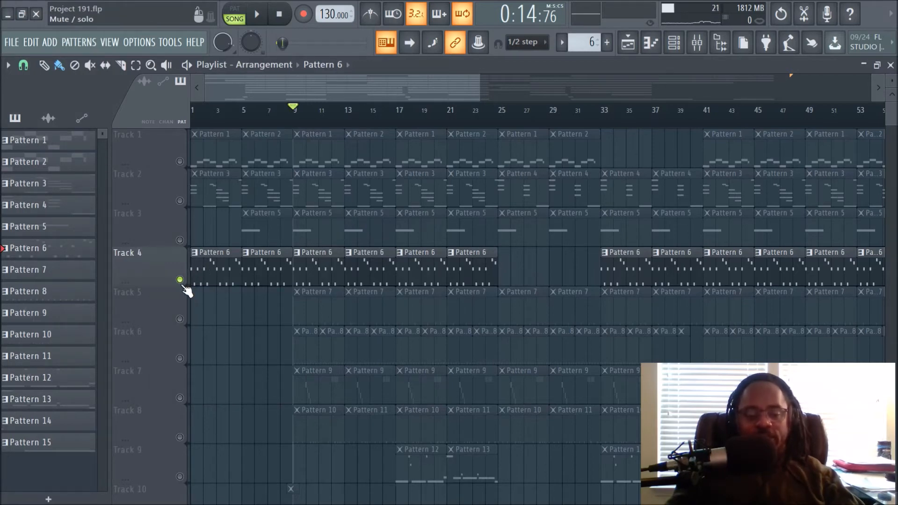
Open Pattern 6 from Track 4 in the piano roll, play its notes and return to the playlist.
{"action": "double_click", "coordinate": [332, 278]}
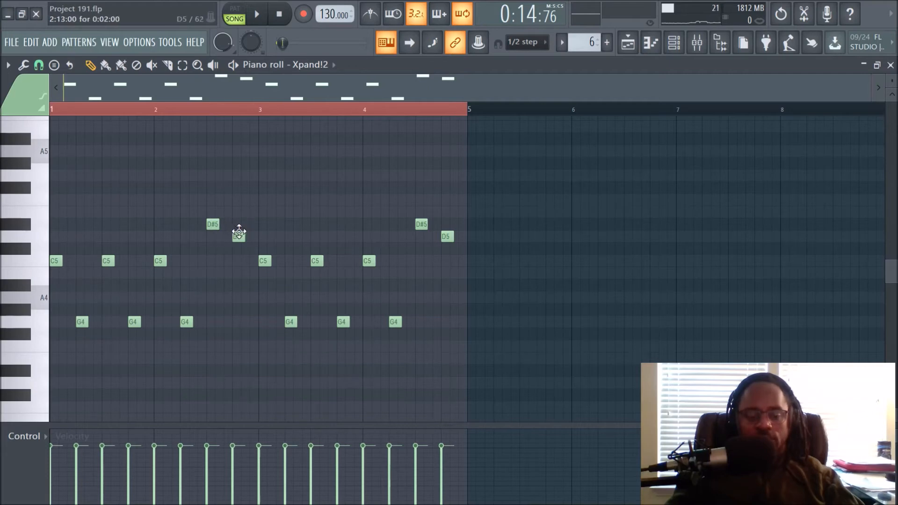
{"action": "key", "text": "space"}
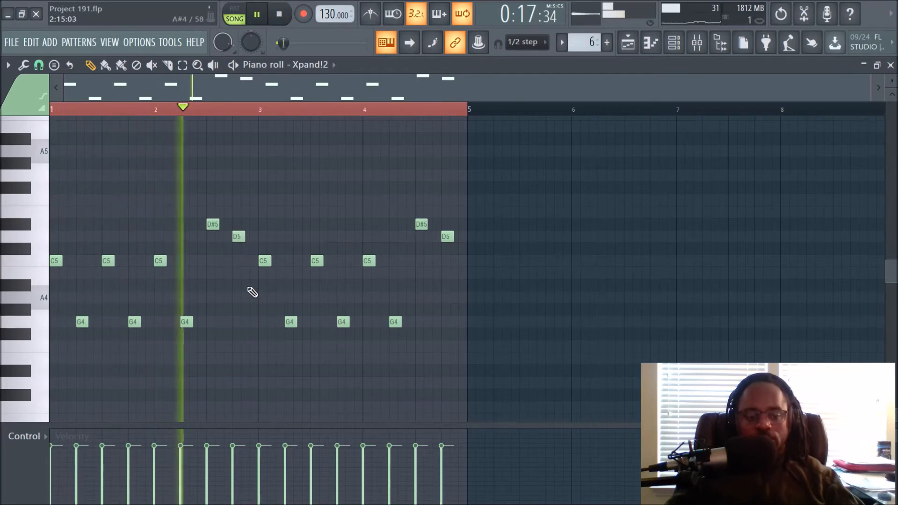
{"action": "key", "text": "space"}
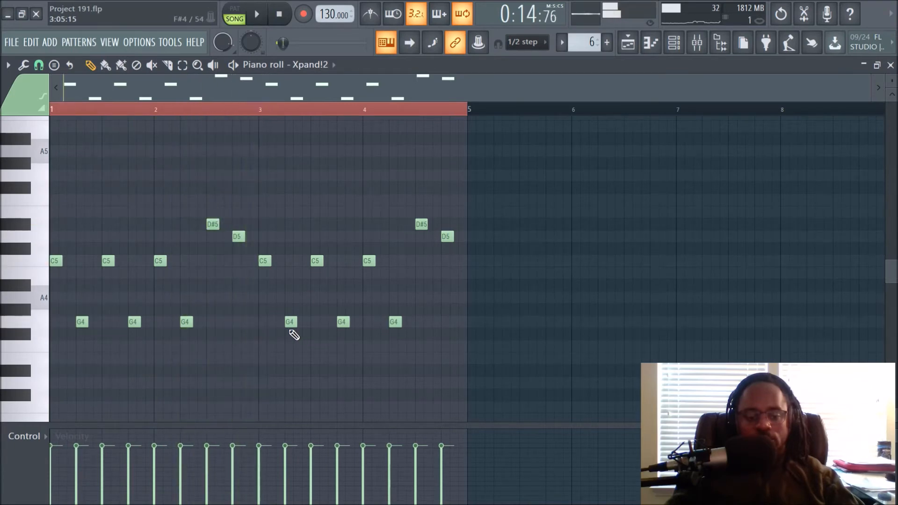
{"action": "left_click", "coordinate": [628, 42]}
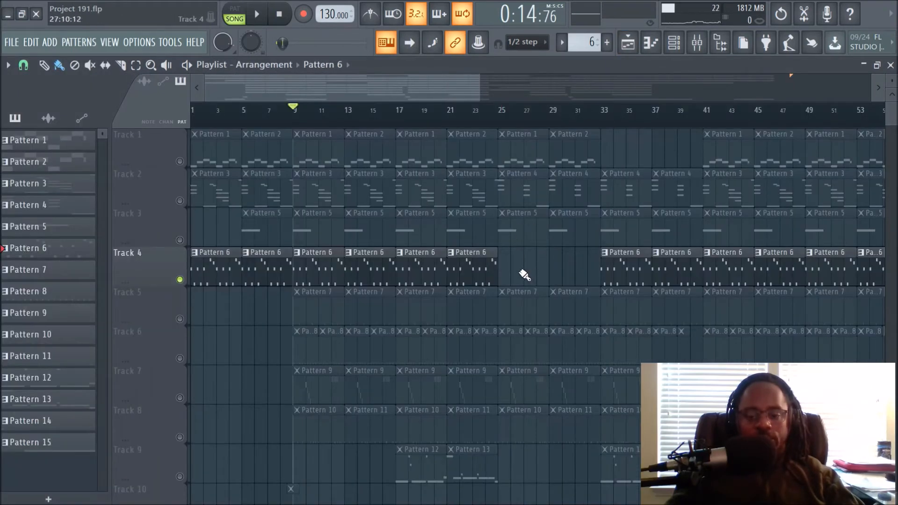
Unmute Tracks 1, 2, 3 and 5 in the playlist and start song playback.
{"action": "left_click", "coordinate": [179, 240]}
{"action": "left_click", "coordinate": [179, 200]}
{"action": "left_click", "coordinate": [180, 161]}
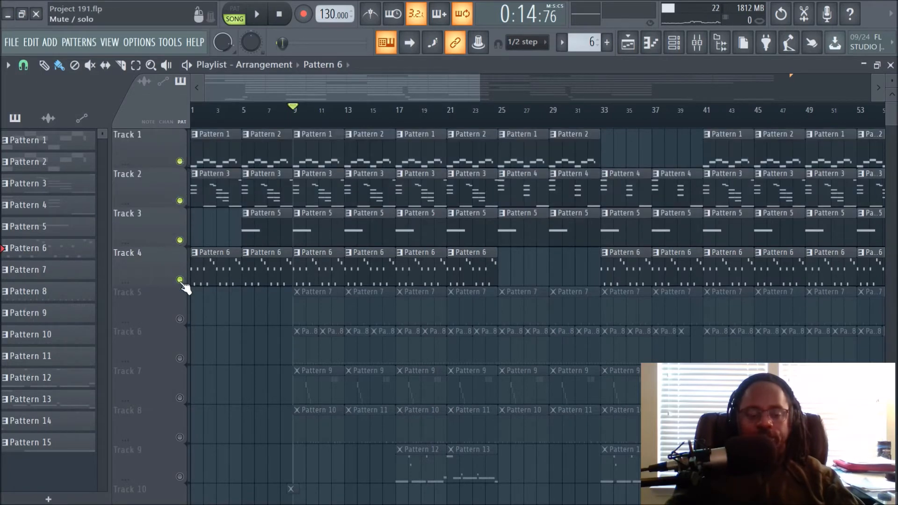
{"action": "left_click", "coordinate": [180, 319]}
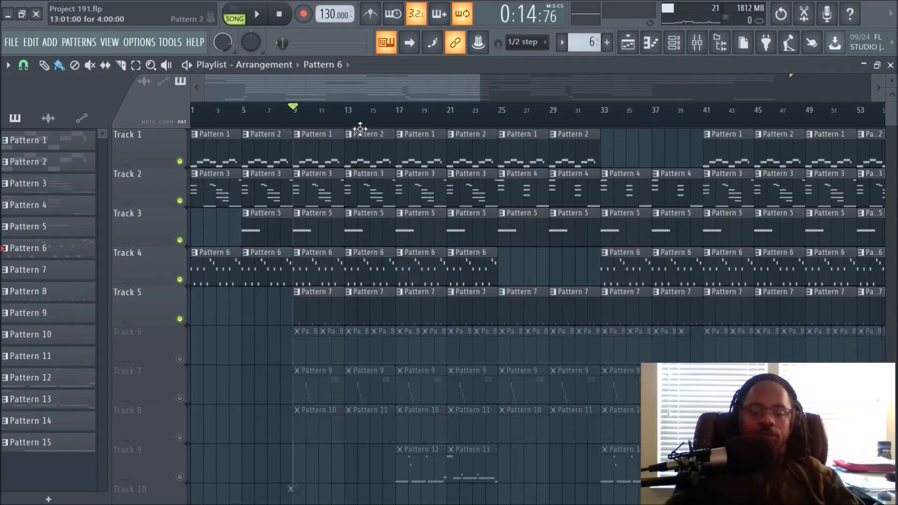
{"action": "scroll", "coordinate": [360, 128], "scroll_direction": "up", "scroll_amount": 3}
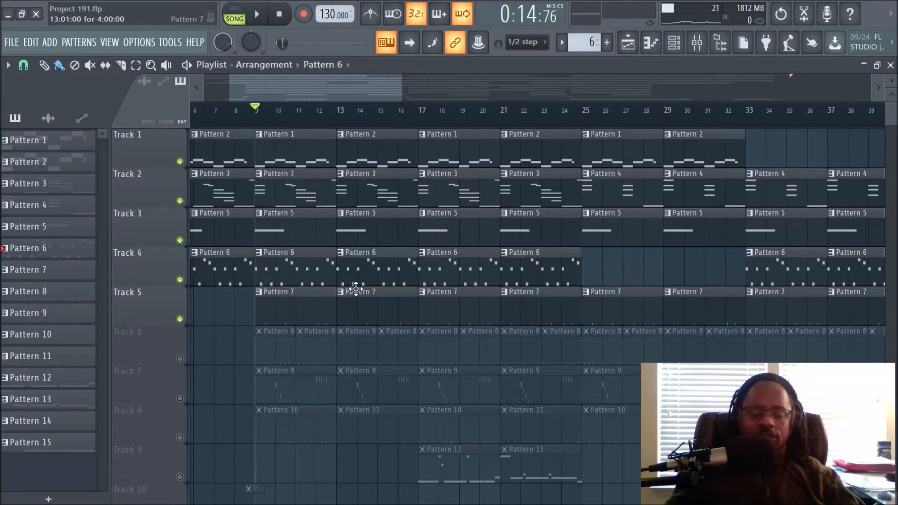
{"action": "key", "text": "space"}
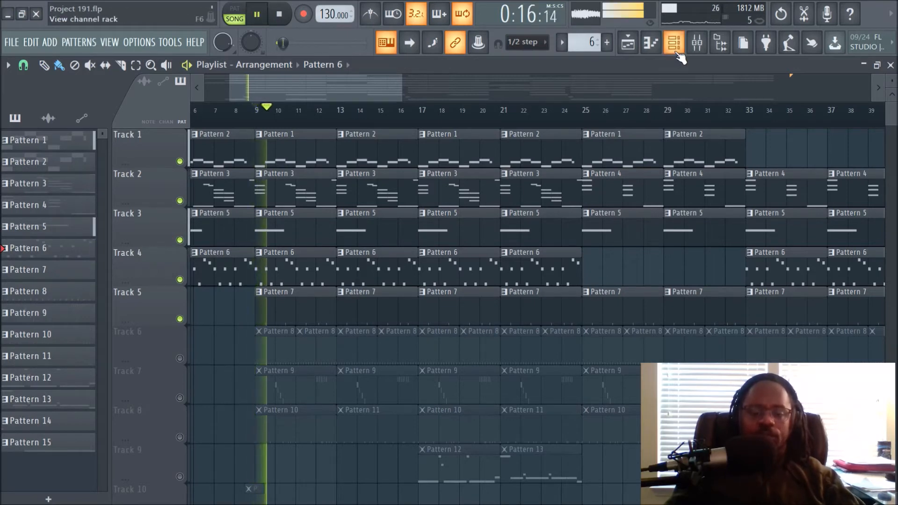
Open the mixer and select the Snare insert to view its effect chain.
{"action": "left_click", "coordinate": [695, 55]}
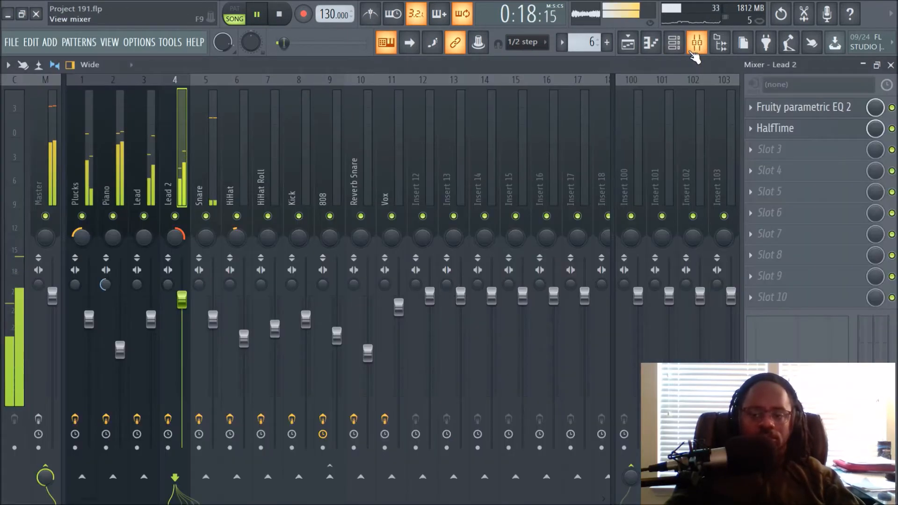
{"action": "left_click", "coordinate": [201, 172]}
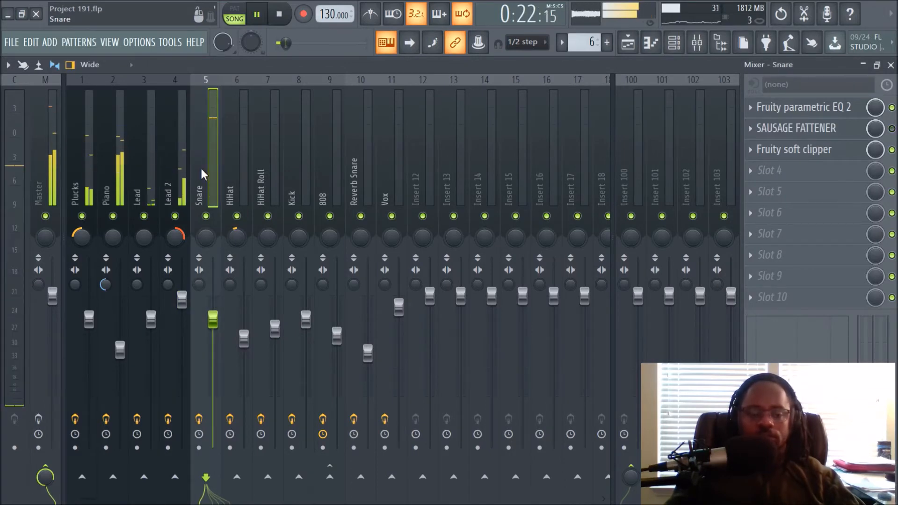
Open the Snare (5) channel settings from the channel rack, close them and stop playback.
{"action": "left_click", "coordinate": [675, 43]}
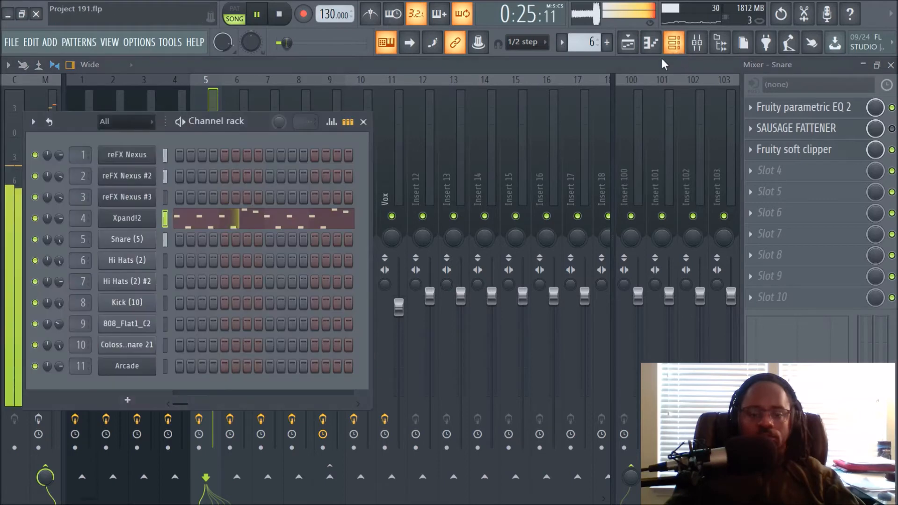
{"action": "left_click", "coordinate": [118, 239]}
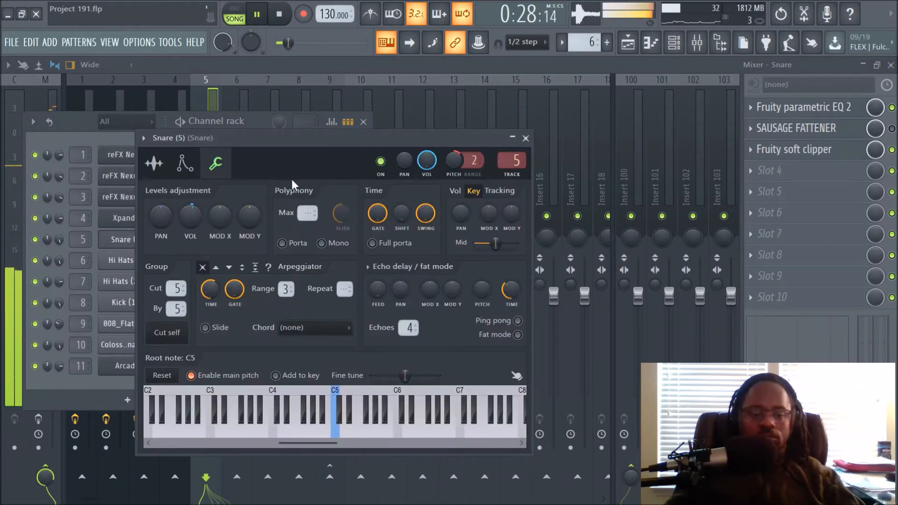
{"action": "left_click", "coordinate": [198, 99]}
{"action": "key", "text": "space"}
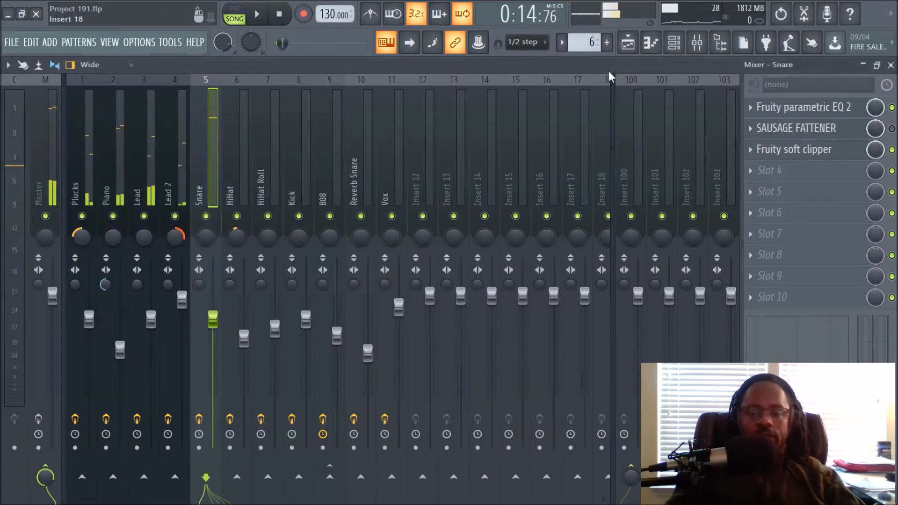
Audition the Snare insert's Fruity parametric EQ 2, then open and close its Fruity soft clipper.
{"action": "left_click", "coordinate": [632, 48]}
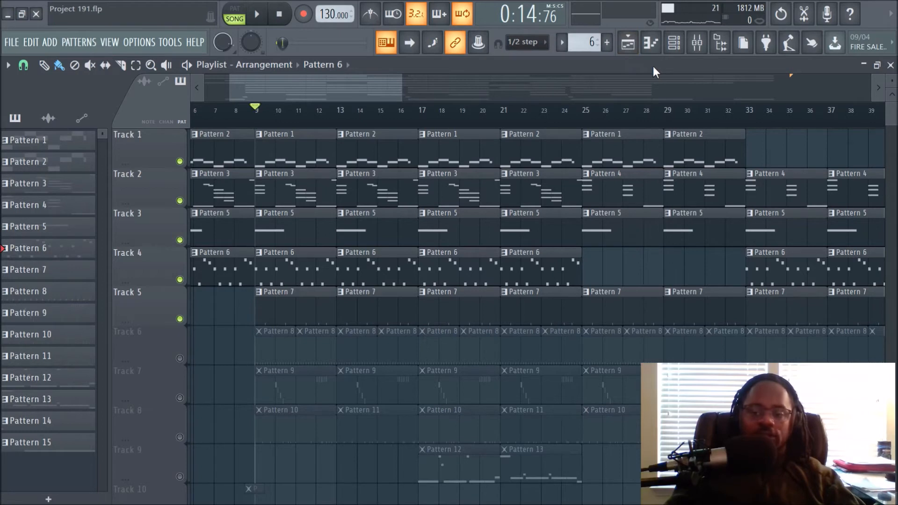
{"action": "left_click", "coordinate": [705, 48]}
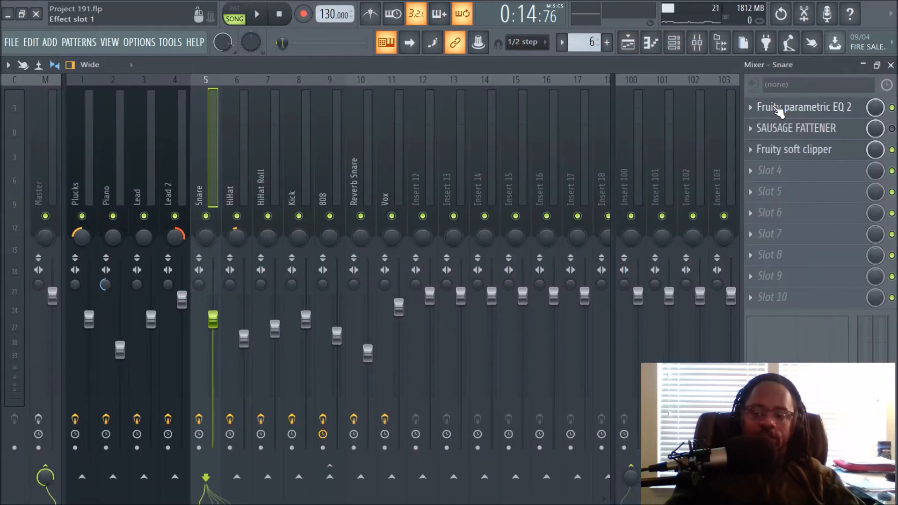
{"action": "left_click", "coordinate": [795, 107]}
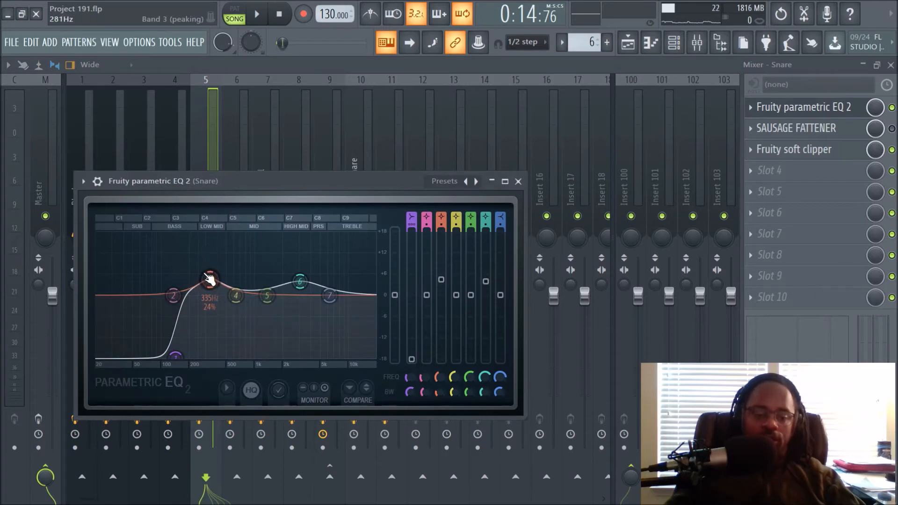
{"action": "key", "text": "space"}
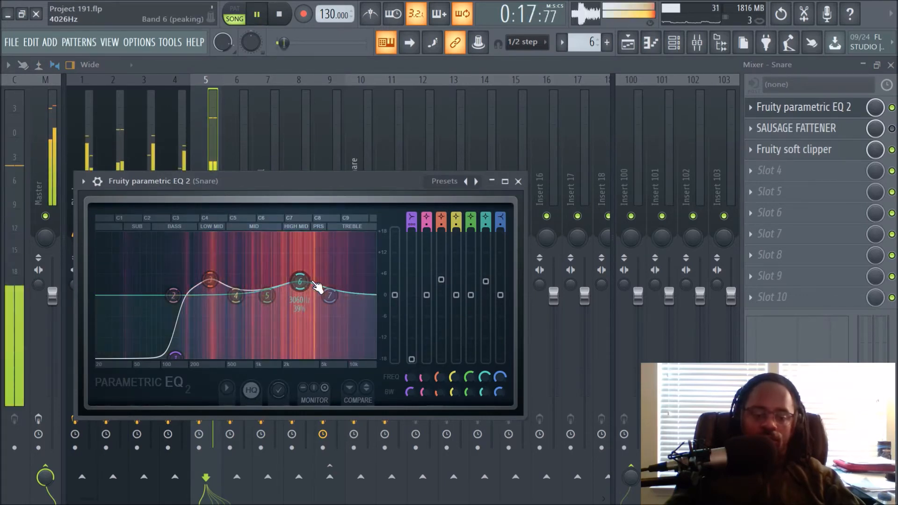
{"action": "key", "text": "space"}
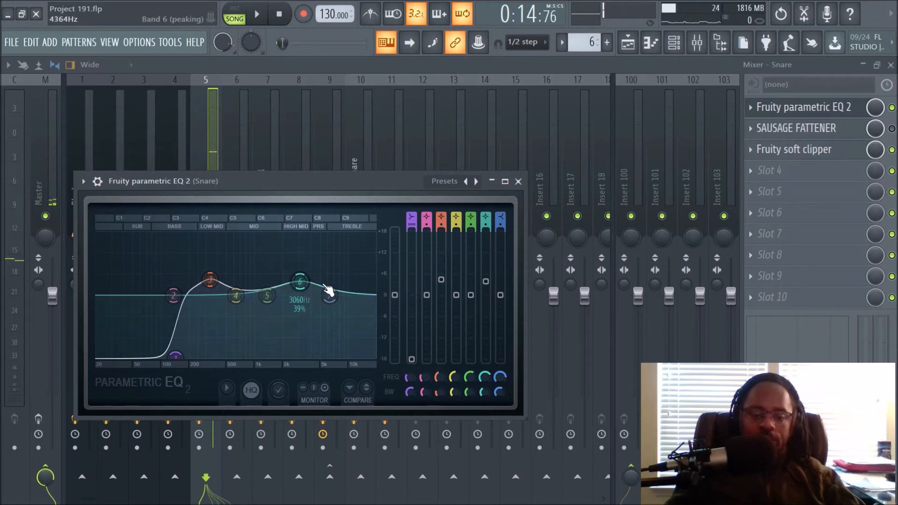
{"action": "left_click", "coordinate": [518, 181]}
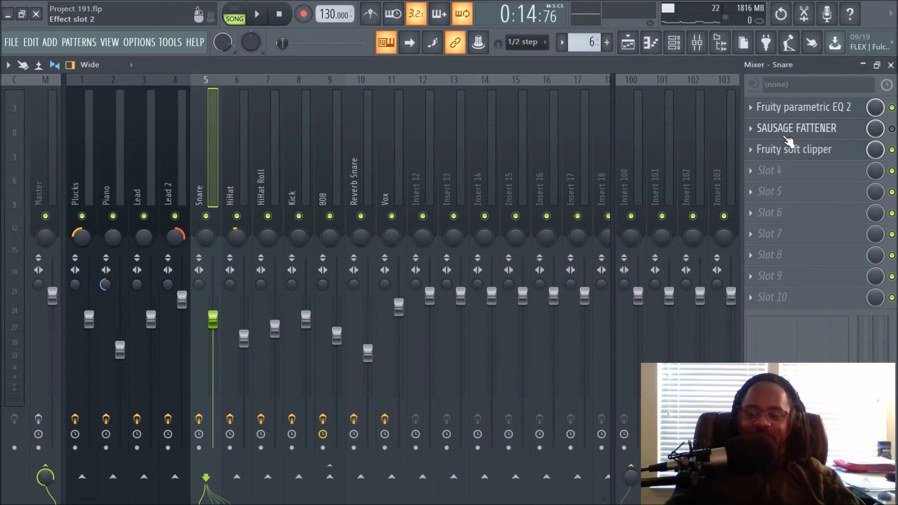
{"action": "left_click", "coordinate": [792, 159]}
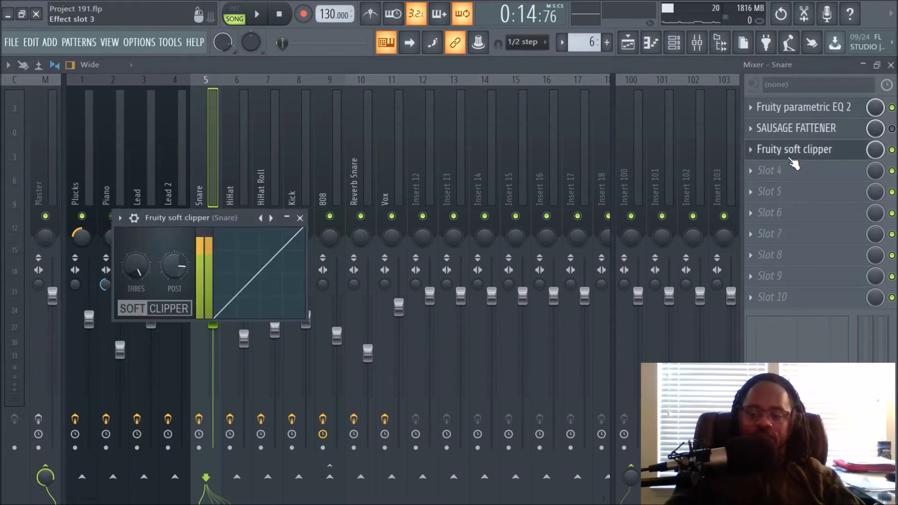
{"action": "left_click", "coordinate": [299, 218]}
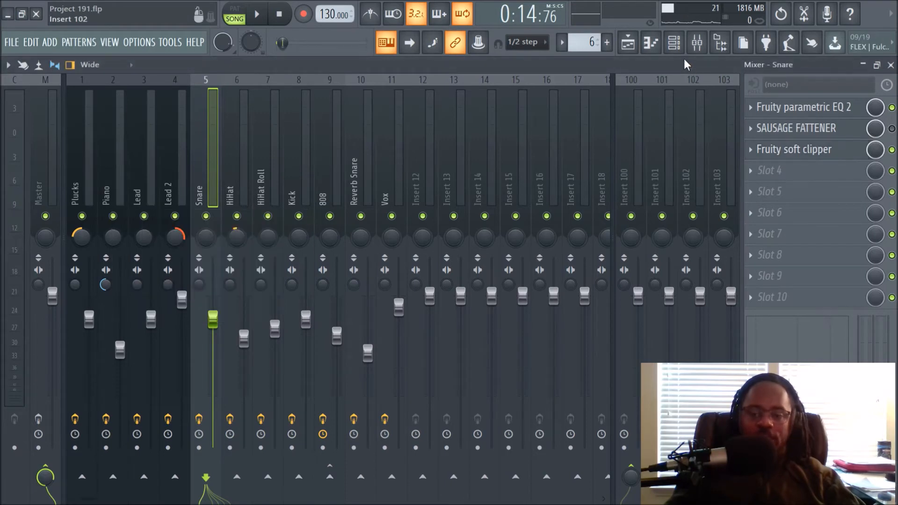
Reopen the Snare (5) channel settings from the channel rack, close them and return to the playlist.
{"action": "left_click", "coordinate": [674, 43]}
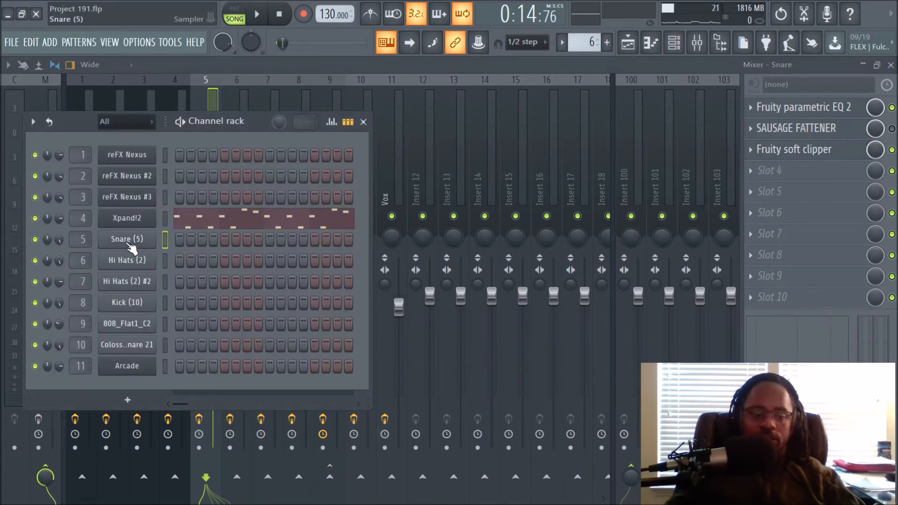
{"action": "left_click", "coordinate": [128, 240]}
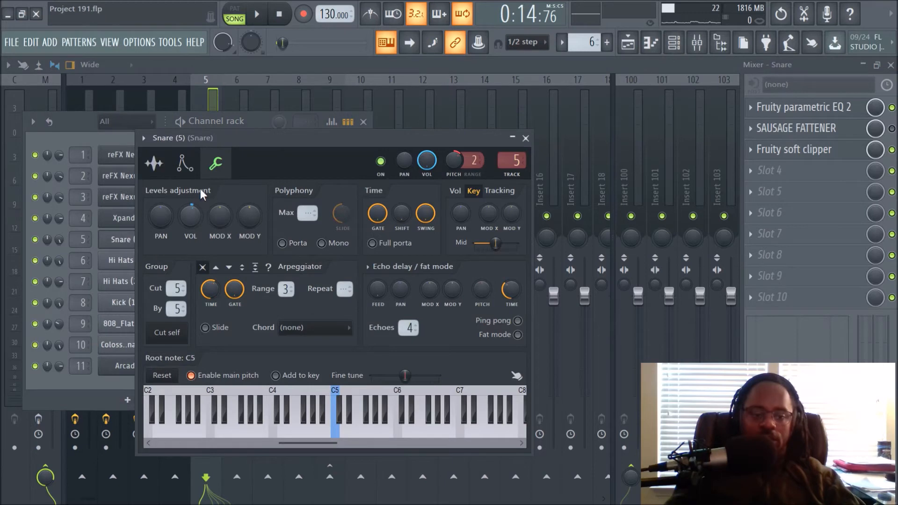
{"action": "left_click", "coordinate": [202, 98]}
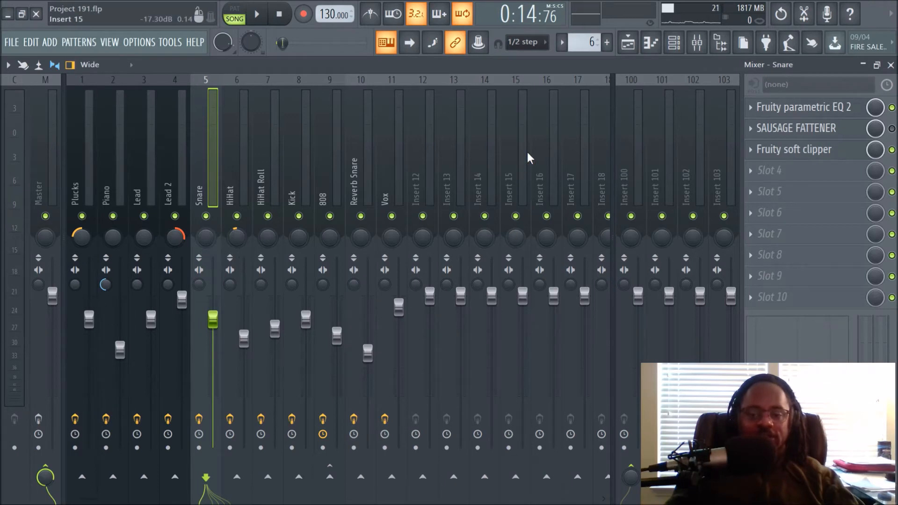
{"action": "left_click", "coordinate": [627, 42]}
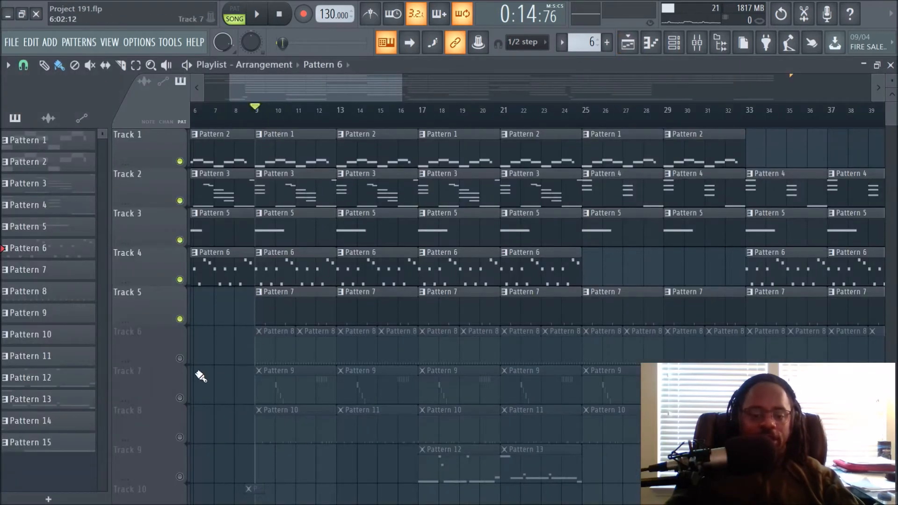
Unmute Track 6 and select the HiHat insert in the mixer during playback.
{"action": "left_click", "coordinate": [179, 358]}
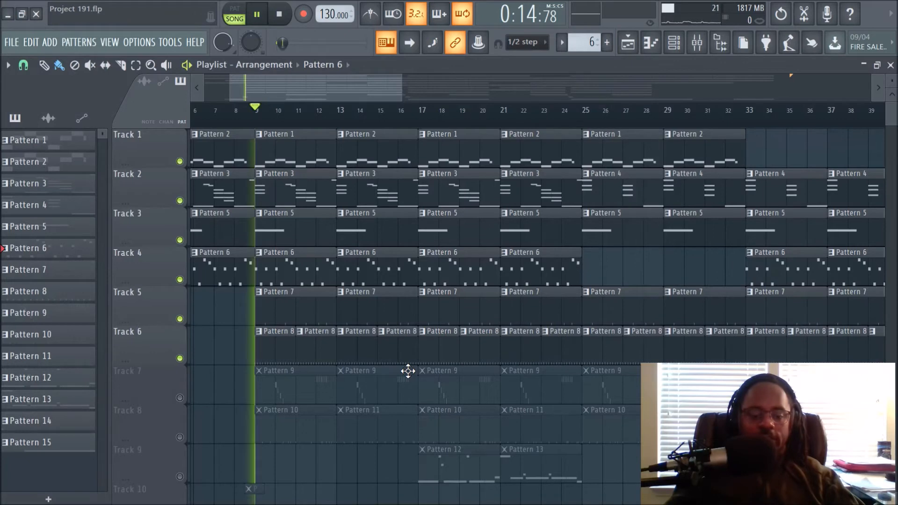
{"action": "left_click", "coordinate": [674, 44]}
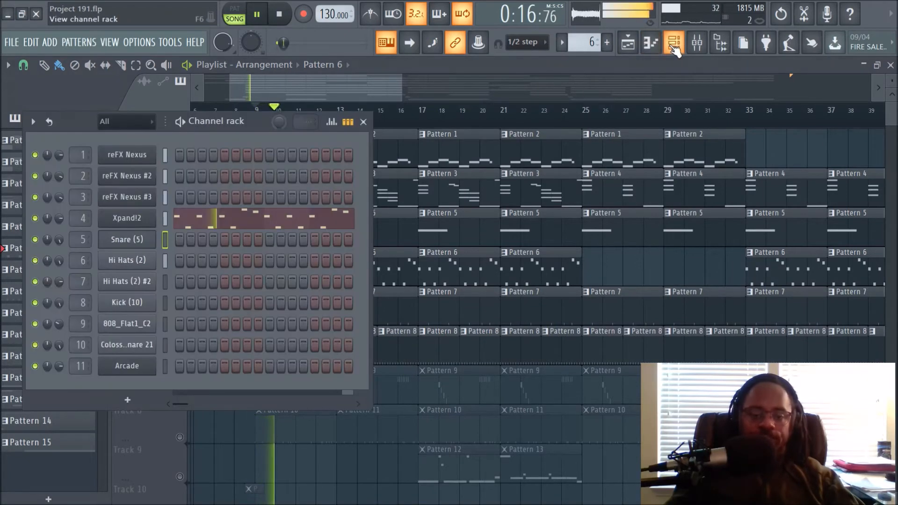
{"action": "left_click", "coordinate": [697, 42]}
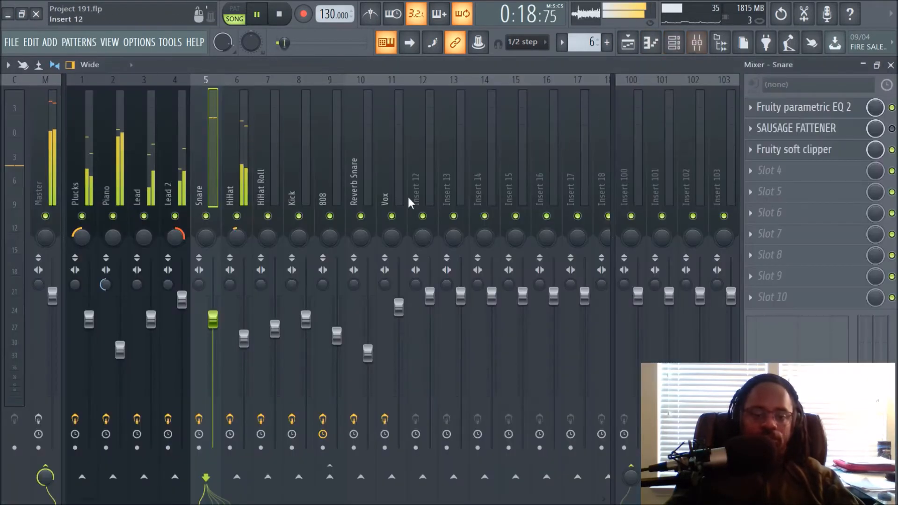
{"action": "left_click", "coordinate": [236, 197]}
{"action": "key", "text": "space"}
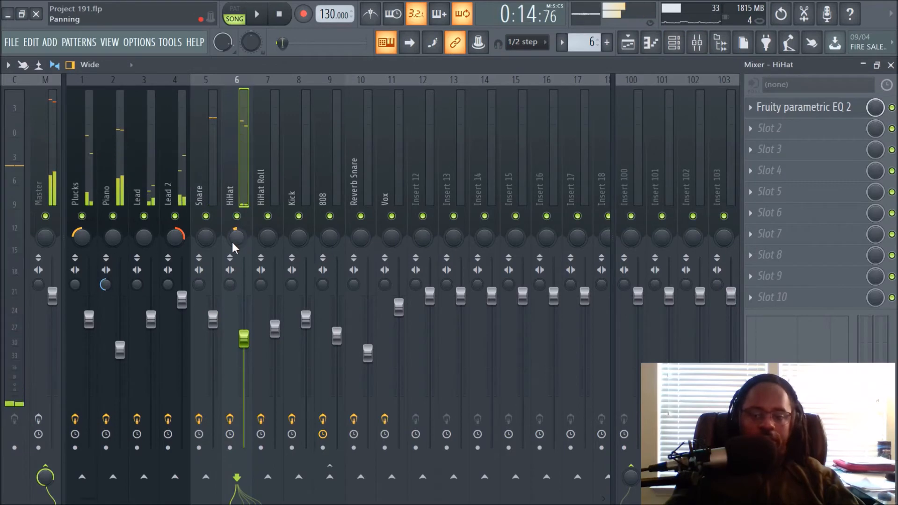
Open the HiHat insert's Fruity parametric EQ 2, play it and close it.
{"action": "left_click", "coordinate": [797, 108]}
{"action": "key", "text": "space"}
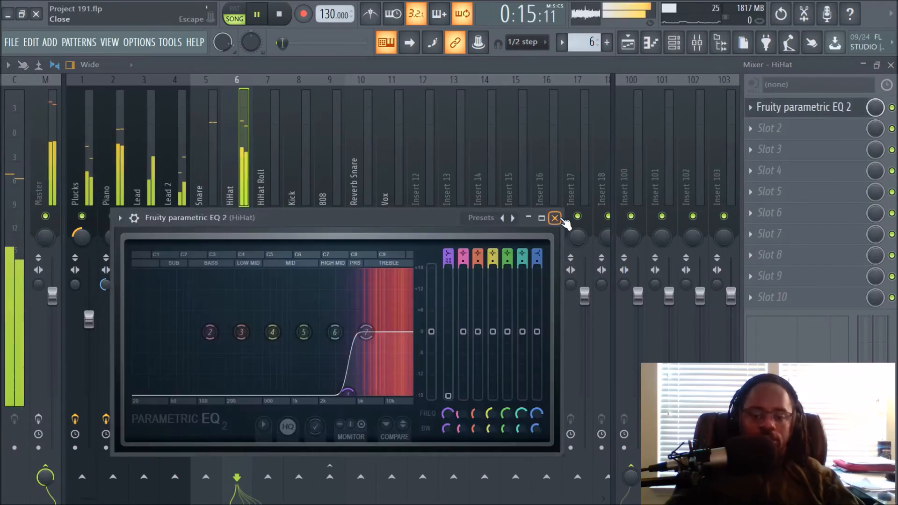
{"action": "left_click", "coordinate": [555, 218]}
Return to the playlist, stop playback and unmute Track 7.
{"action": "left_click", "coordinate": [628, 43]}
{"action": "key", "text": "space"}
{"action": "left_click", "coordinate": [180, 398]}
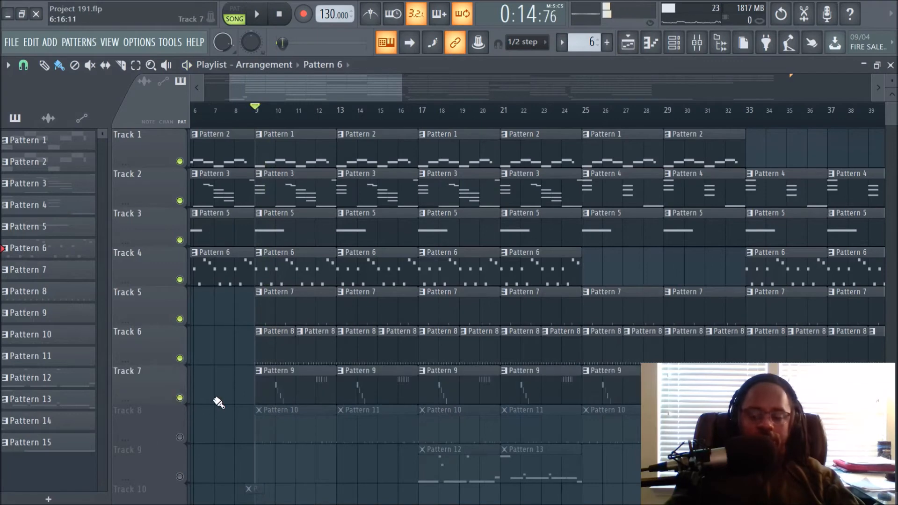
Open Pattern 9 from Track 7 in the piano roll, play it and return to the playlist.
{"action": "left_click", "coordinate": [300, 394]}
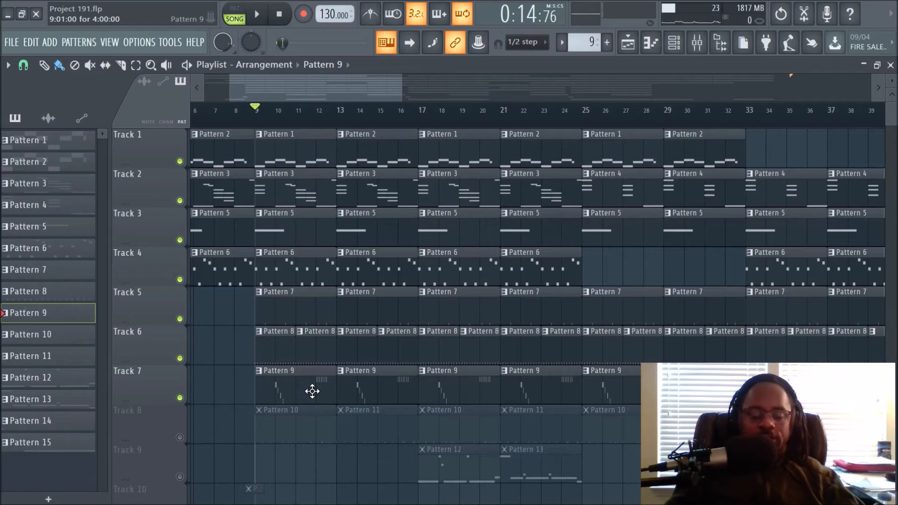
{"action": "double_click", "coordinate": [310, 387]}
{"action": "key", "text": "space"}
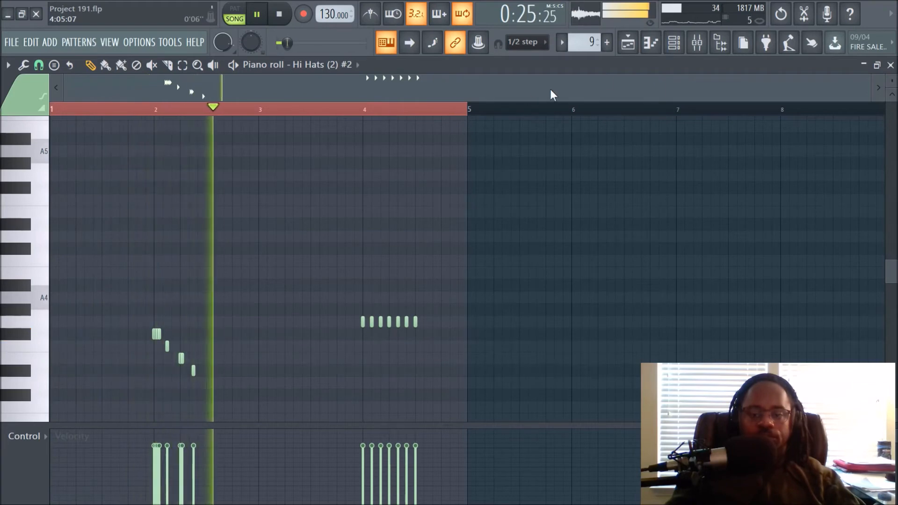
{"action": "left_click", "coordinate": [638, 49]}
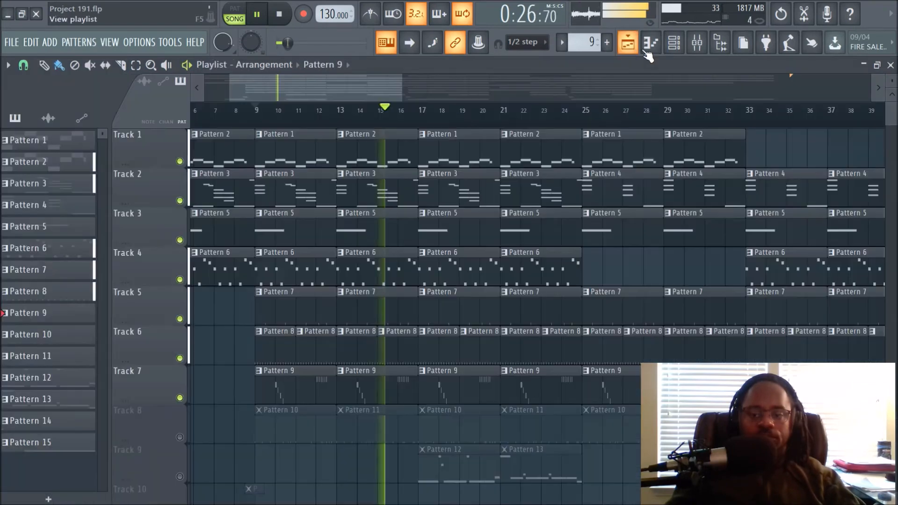
Open the channel rack to view the Hi Hats (2) #2 channel, stop playback and close it.
{"action": "left_click", "coordinate": [674, 42]}
{"action": "key", "text": "space"}
{"action": "key", "text": "F6"}
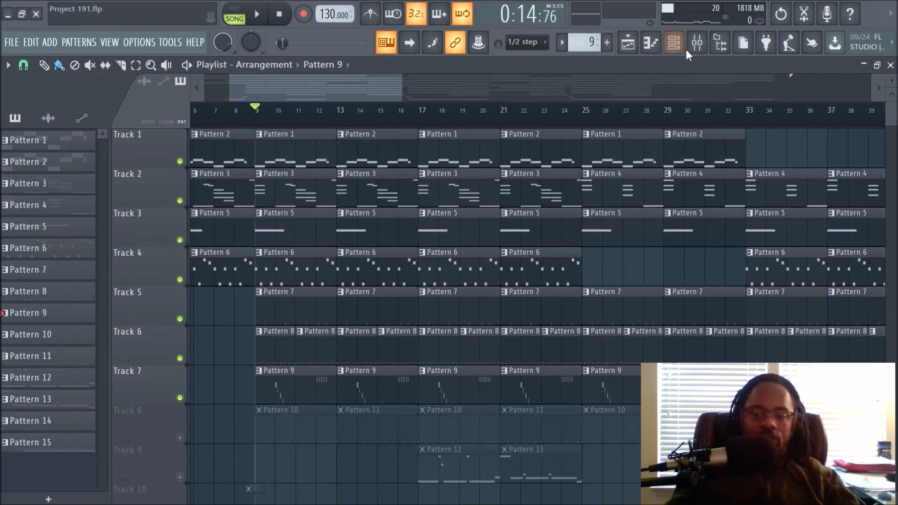
{"action": "left_click", "coordinate": [674, 42]}
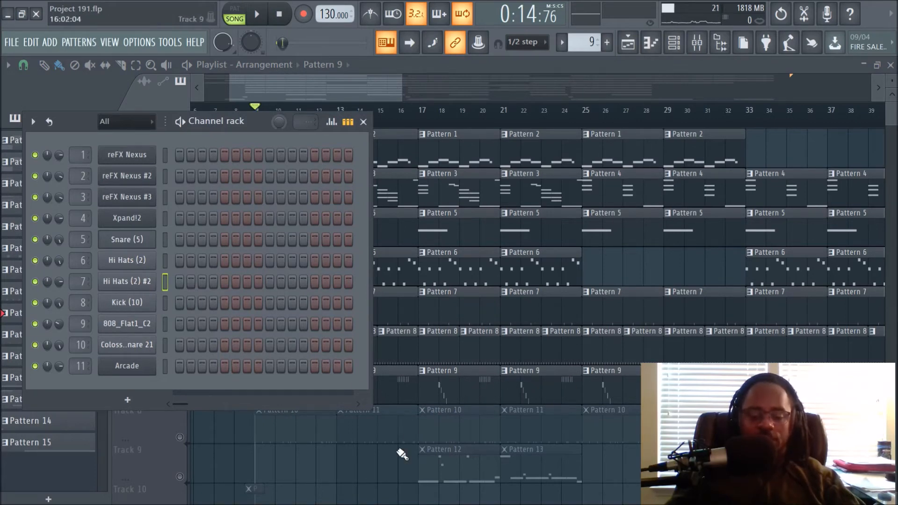
{"action": "key", "text": "F6"}
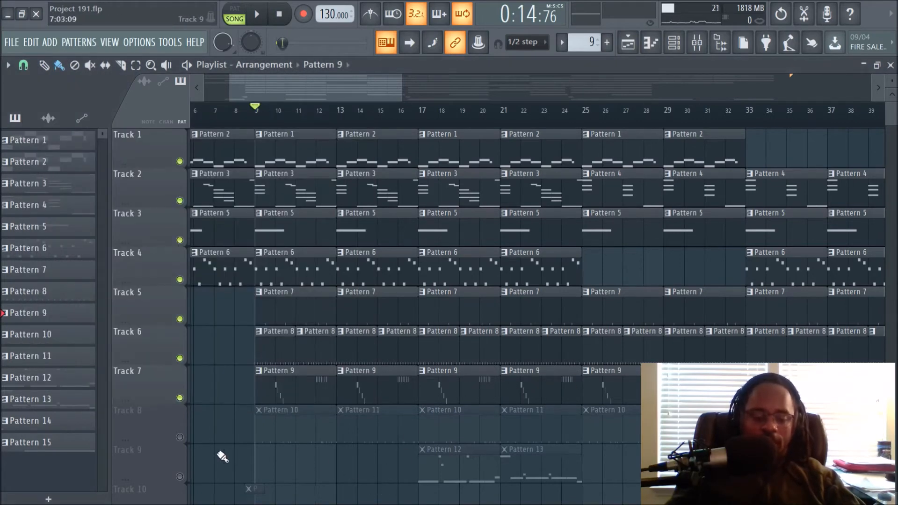
Unmute Track 8 and play the song.
{"action": "left_click", "coordinate": [180, 437]}
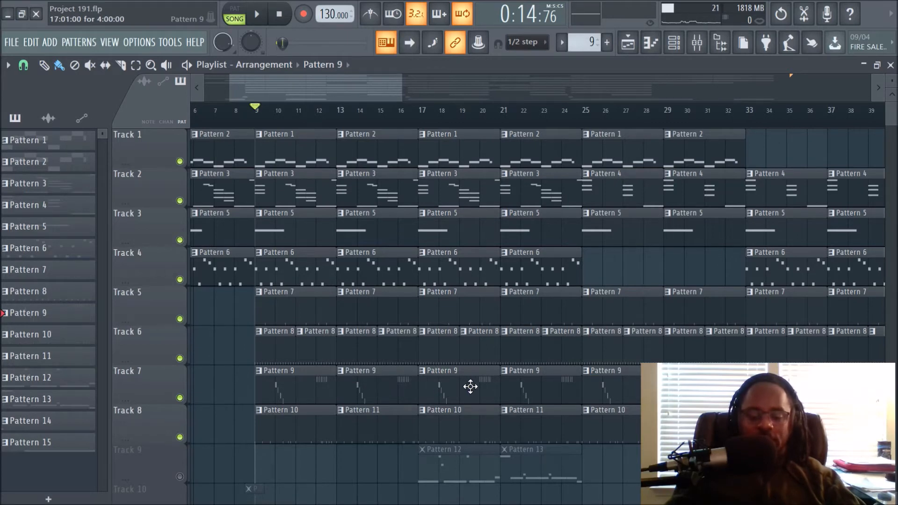
{"action": "scroll", "coordinate": [471, 386], "scroll_direction": "down", "scroll_amount": 1}
{"action": "key", "text": "space"}
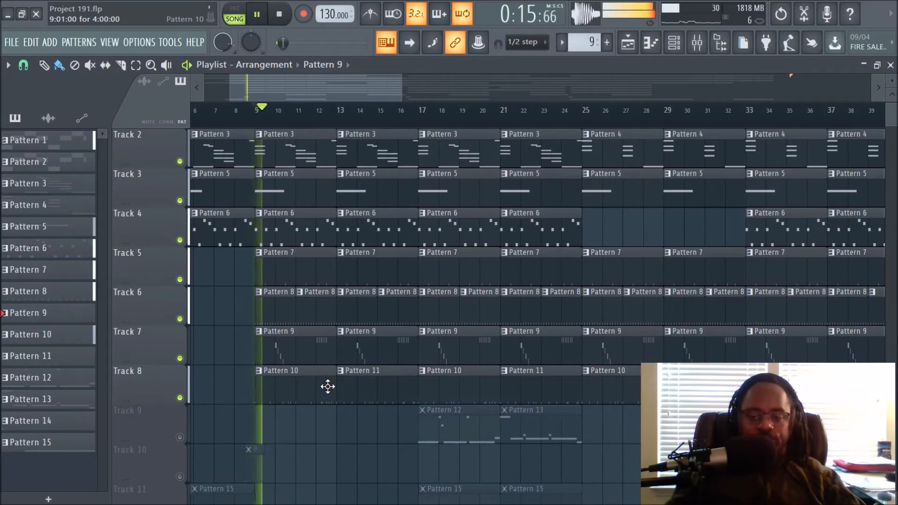
Open the mixer and select the Kick insert to view its effect chain.
{"action": "left_click", "coordinate": [697, 43]}
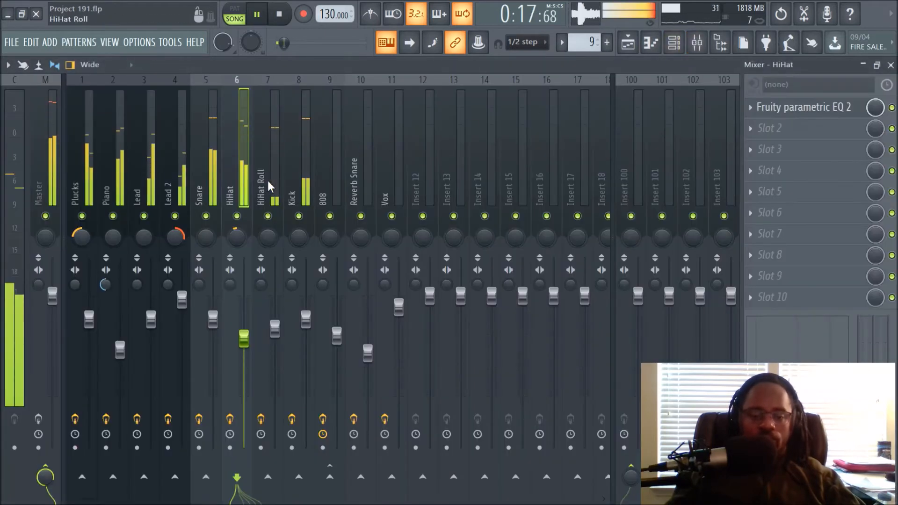
{"action": "left_click", "coordinate": [286, 183]}
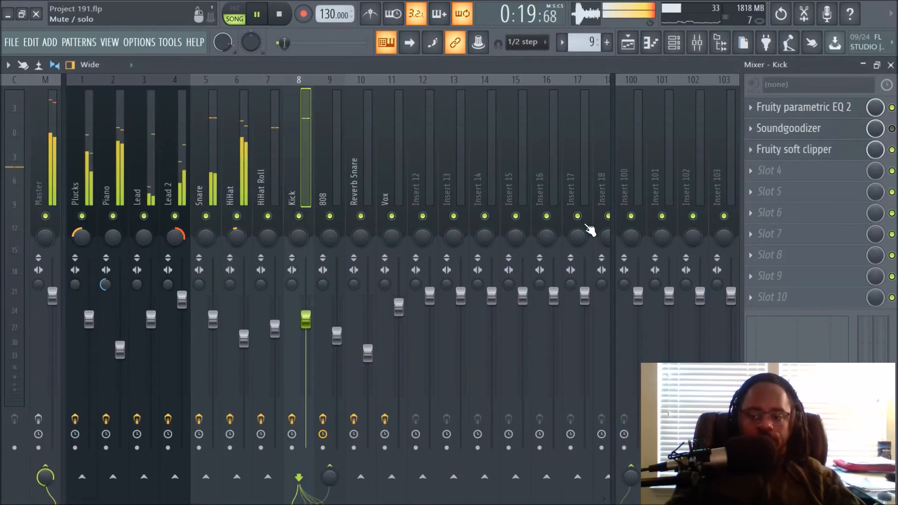
Open the Kick (10) channel settings, view its miscellaneous functions and sample tabs, stop playback and close it.
{"action": "left_click", "coordinate": [674, 43]}
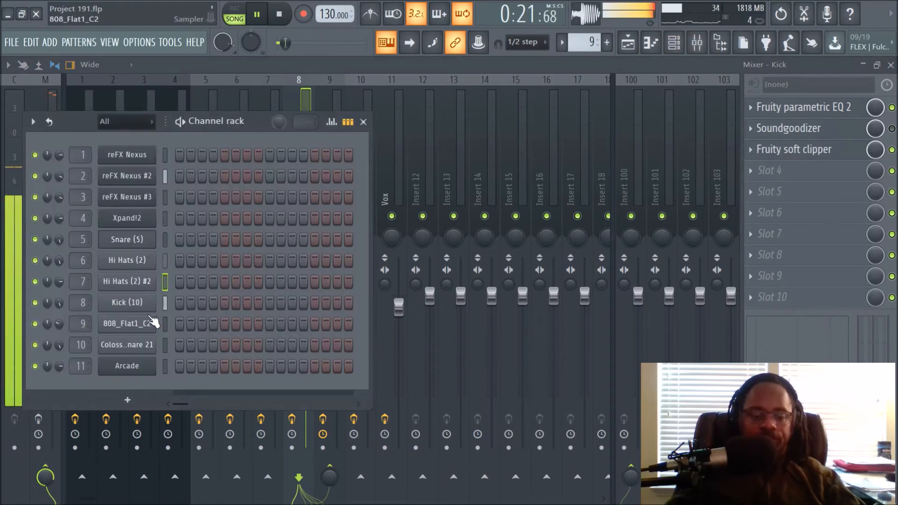
{"action": "left_click", "coordinate": [141, 303]}
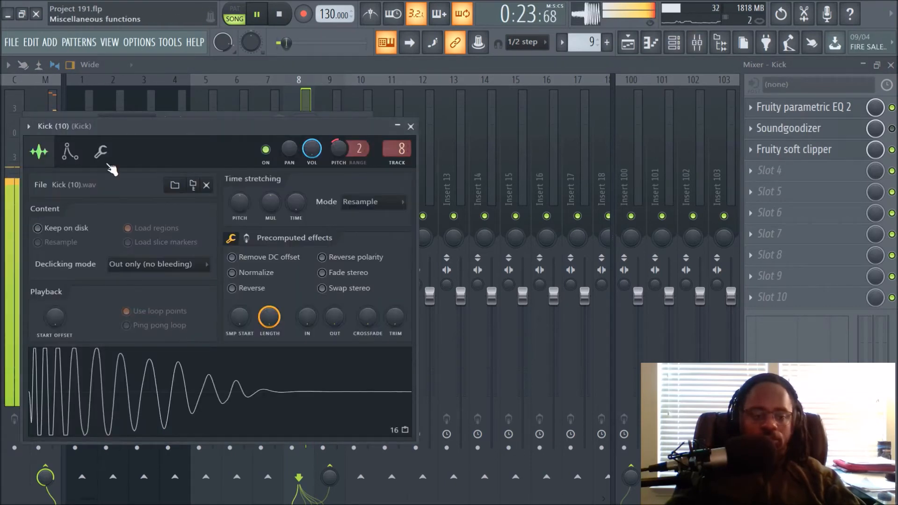
{"action": "left_click", "coordinate": [100, 151]}
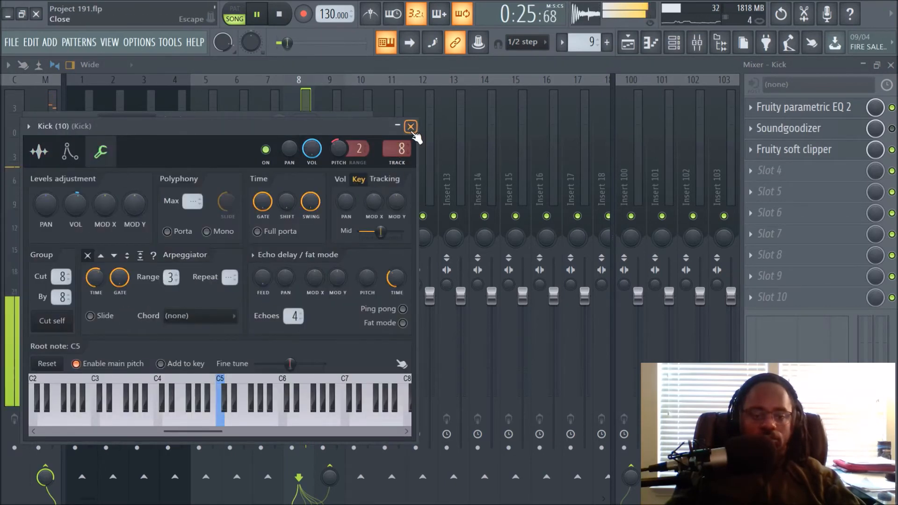
{"action": "left_click_drag", "start_coordinate": [290, 122], "coordinate": [544, 166]}
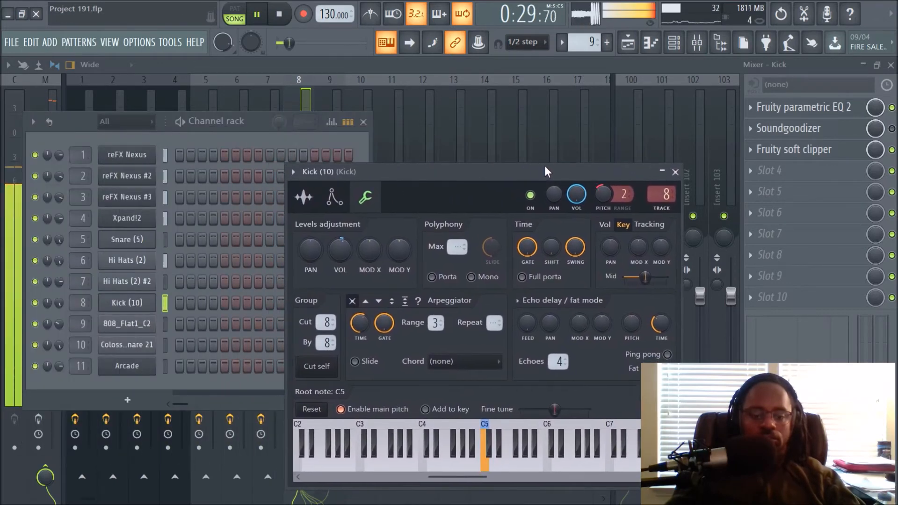
{"action": "key", "text": "space"}
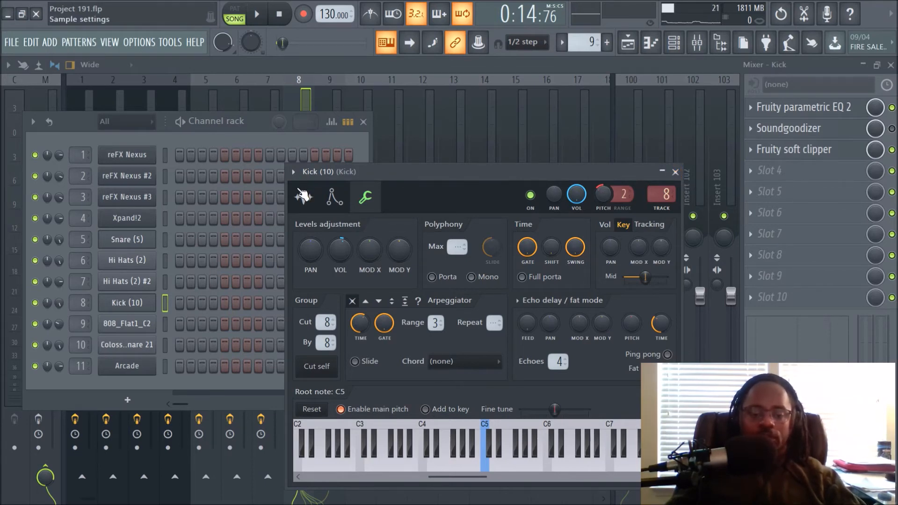
{"action": "left_click", "coordinate": [303, 197]}
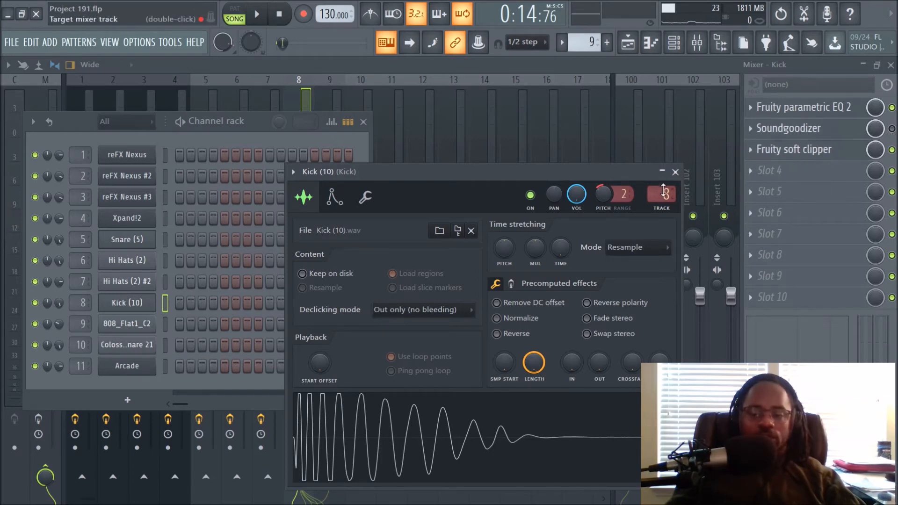
{"action": "left_click", "coordinate": [675, 172]}
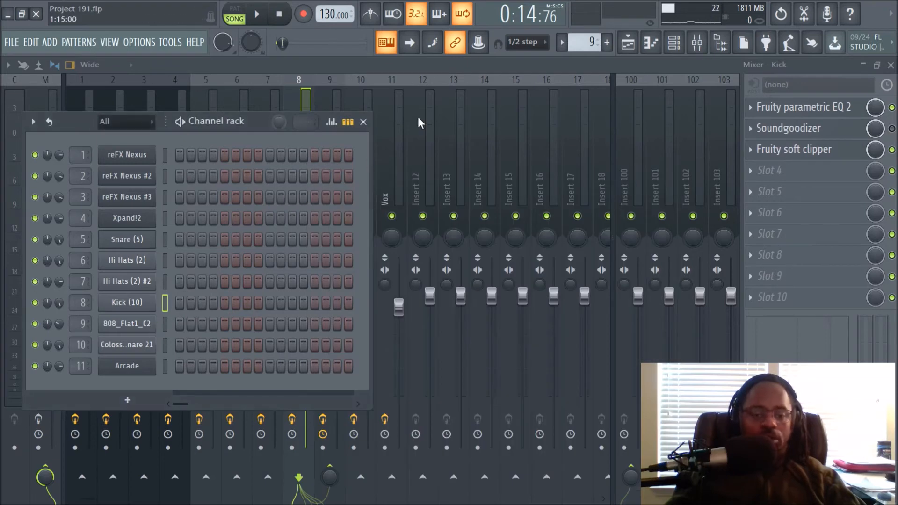
Return to the playlist, unmute Track 9 and play the song from bar 17.
{"action": "left_click", "coordinate": [627, 42]}
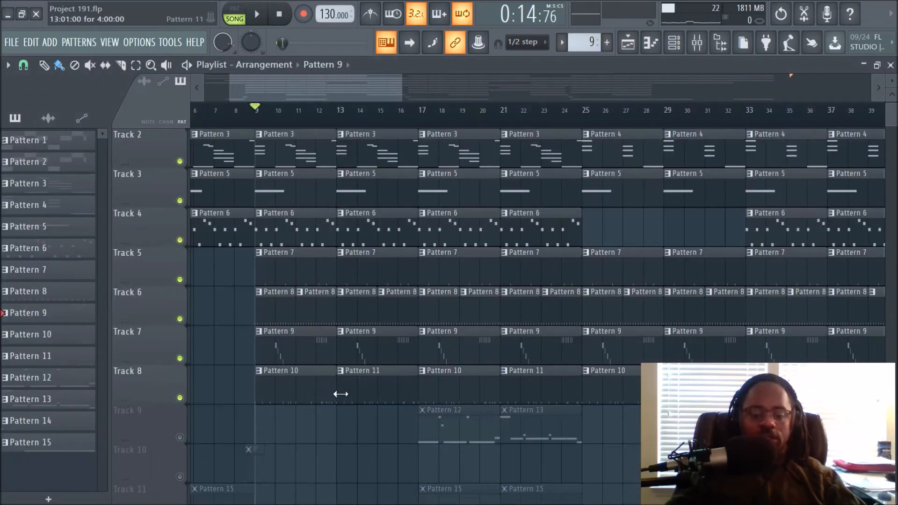
{"action": "key", "text": "space"}
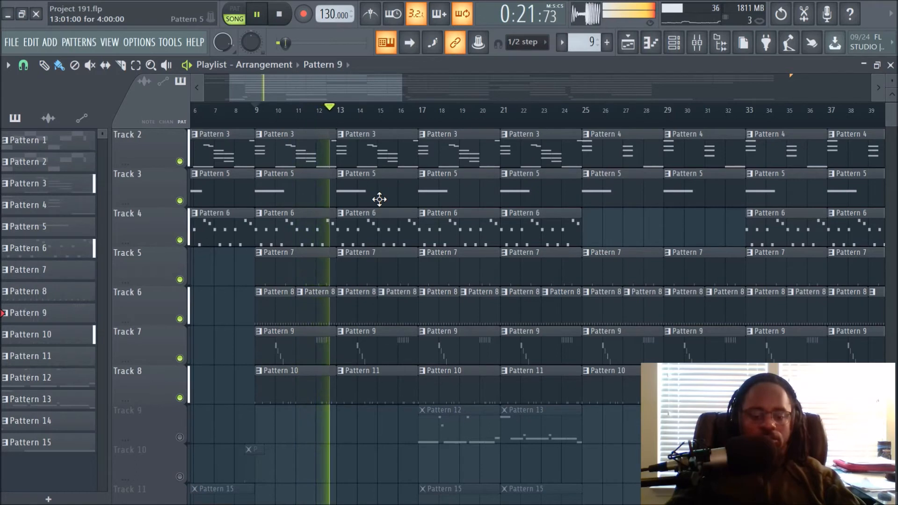
{"action": "key", "text": "space"}
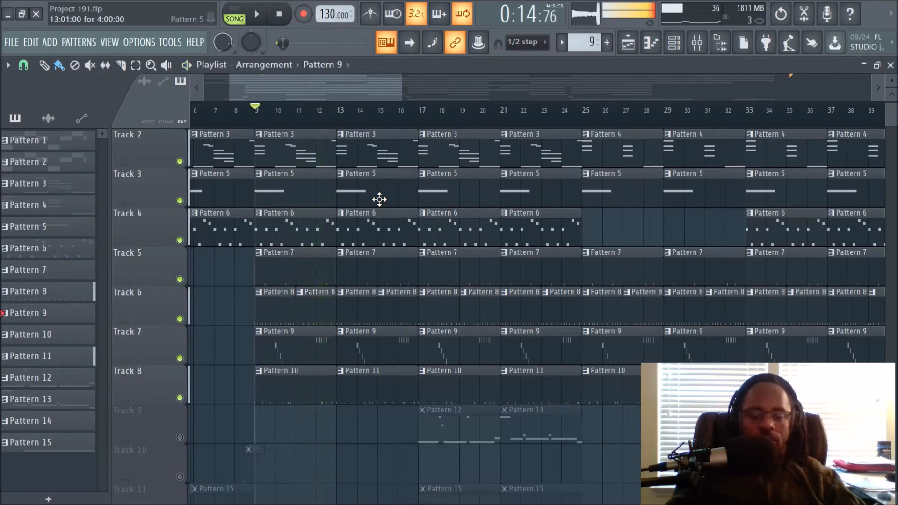
{"action": "left_click", "coordinate": [419, 117]}
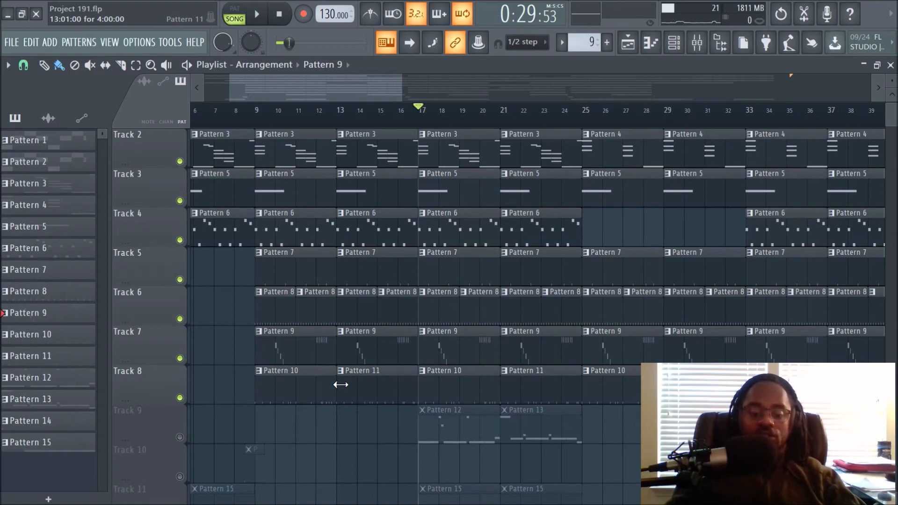
{"action": "left_click", "coordinate": [180, 437]}
{"action": "scroll", "coordinate": [587, 355], "scroll_direction": "down", "scroll_amount": 3}
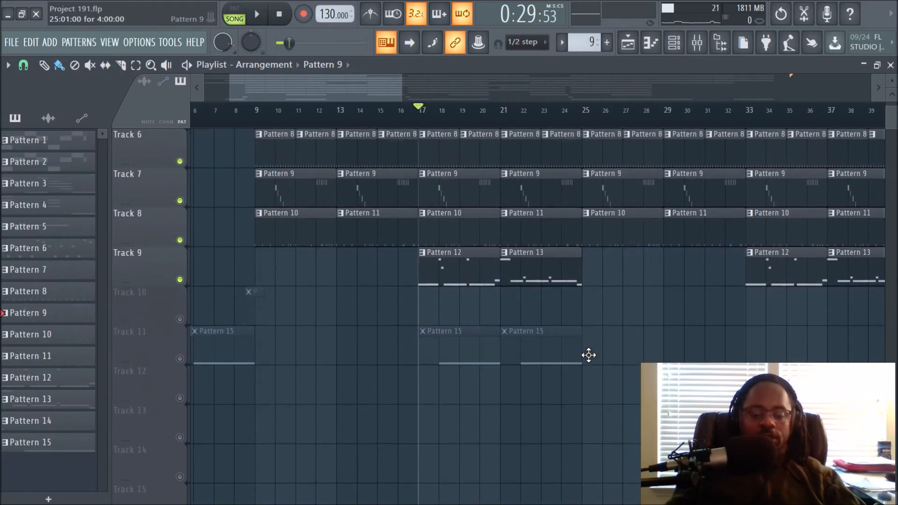
{"action": "key", "text": "space"}
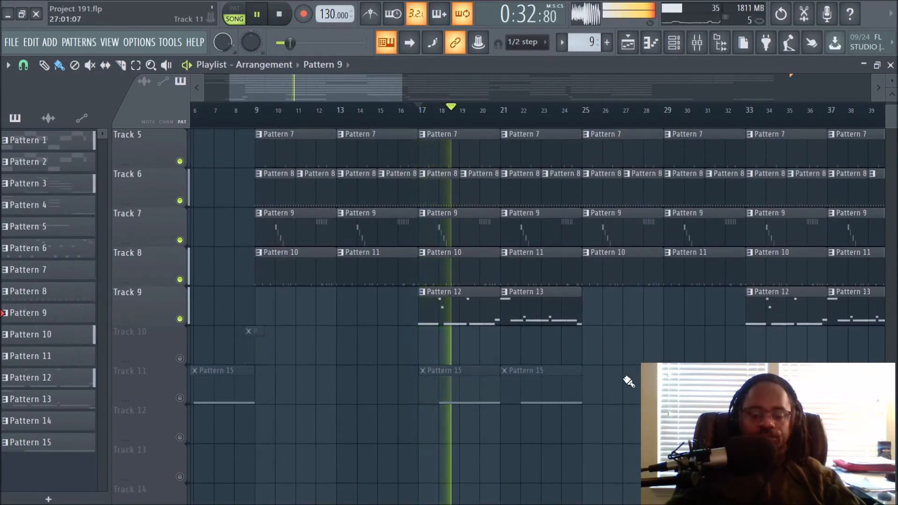
Open the mixer and select the 808 insert to view its effect chain.
{"action": "left_click", "coordinate": [697, 42]}
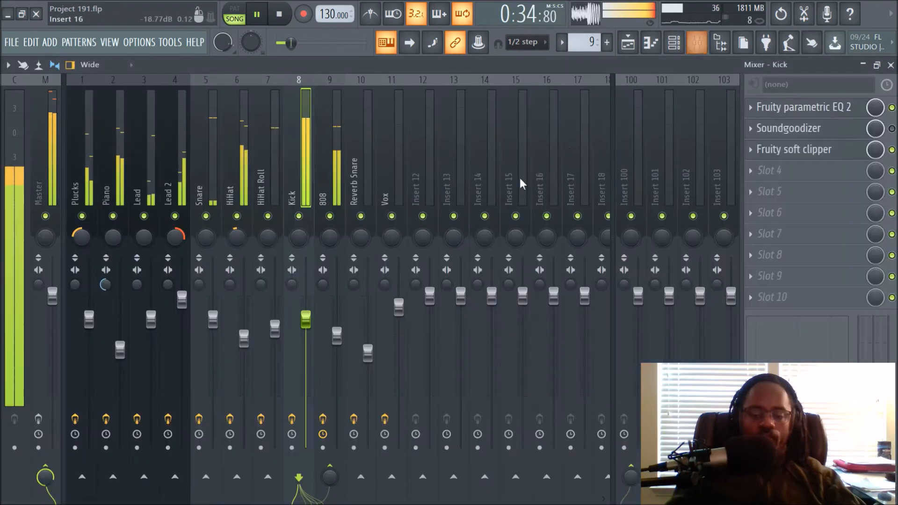
{"action": "left_click", "coordinate": [336, 159]}
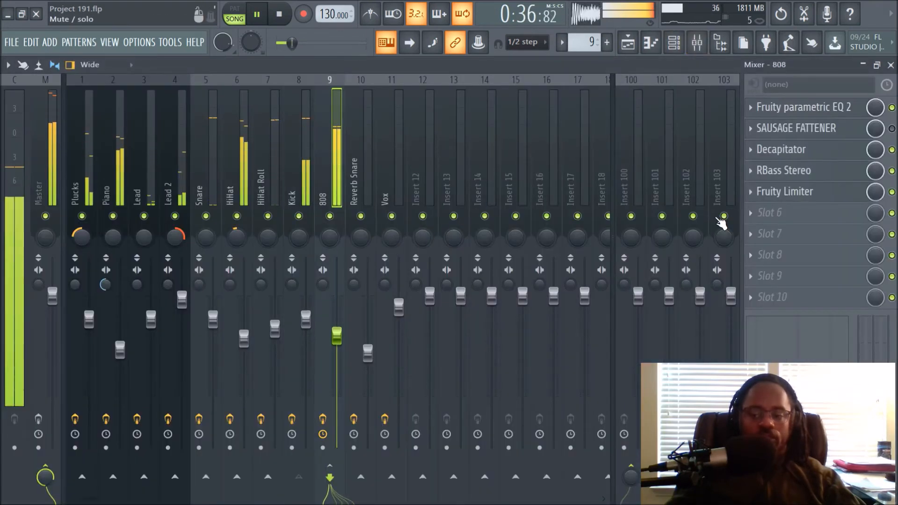
Open the 808_Flat1_C2 channel settings, stop playback and view its sample tab.
{"action": "left_click", "coordinate": [687, 42]}
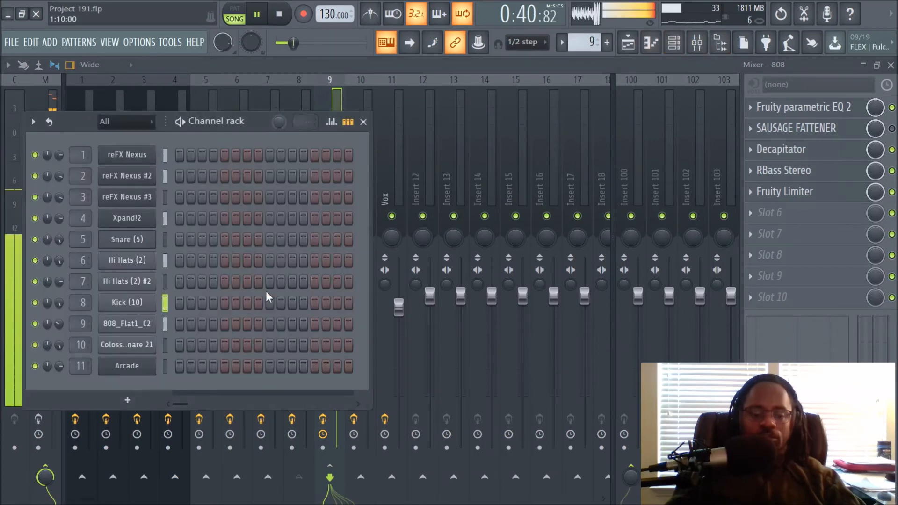
{"action": "left_click", "coordinate": [120, 329]}
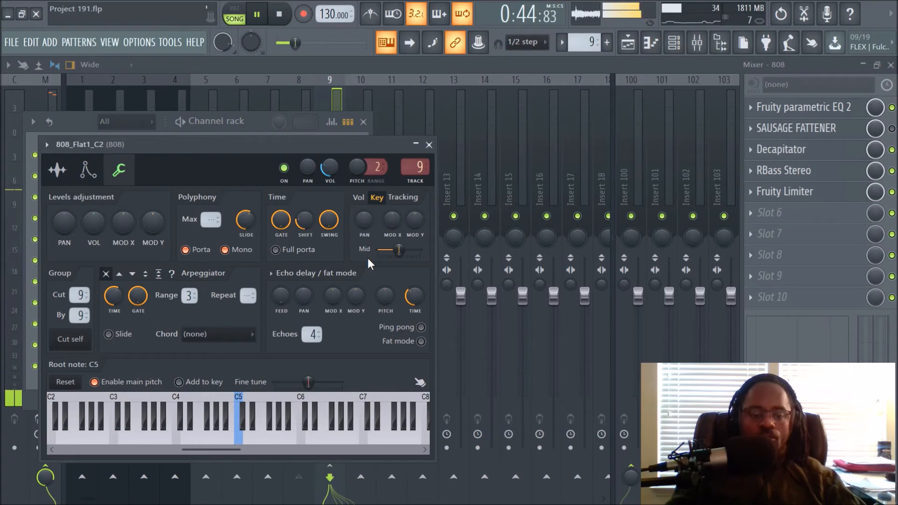
{"action": "key", "text": "space"}
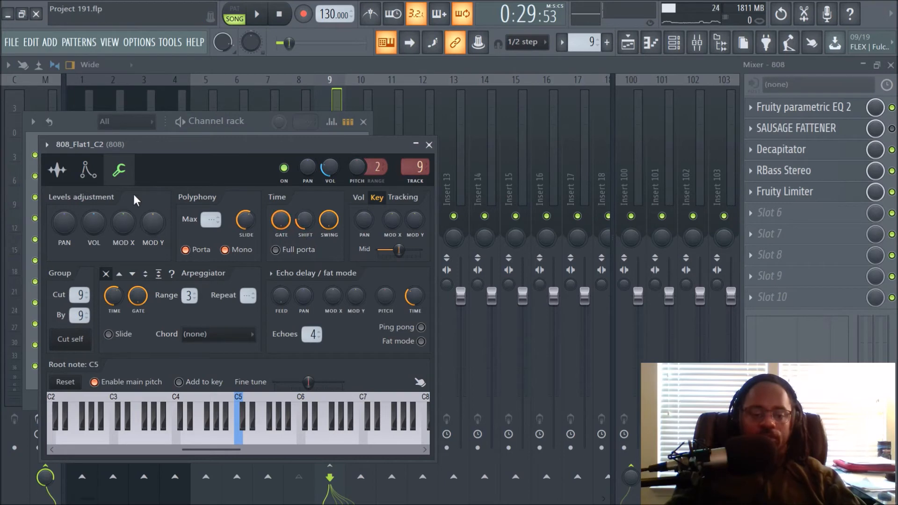
{"action": "left_click", "coordinate": [57, 170]}
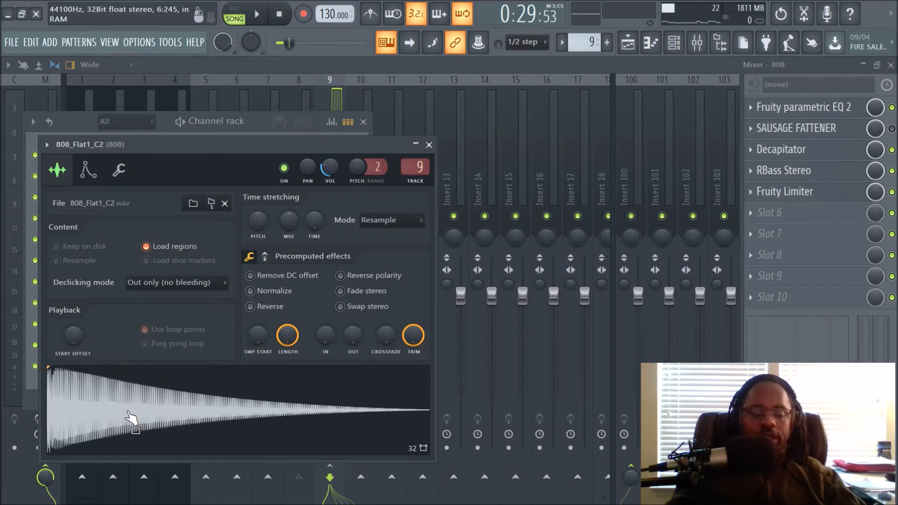
Open the 808 sample in Edison, detect its pitch regions and close Edison.
{"action": "right_click", "coordinate": [211, 386]}
{"action": "left_click", "coordinate": [237, 368]}
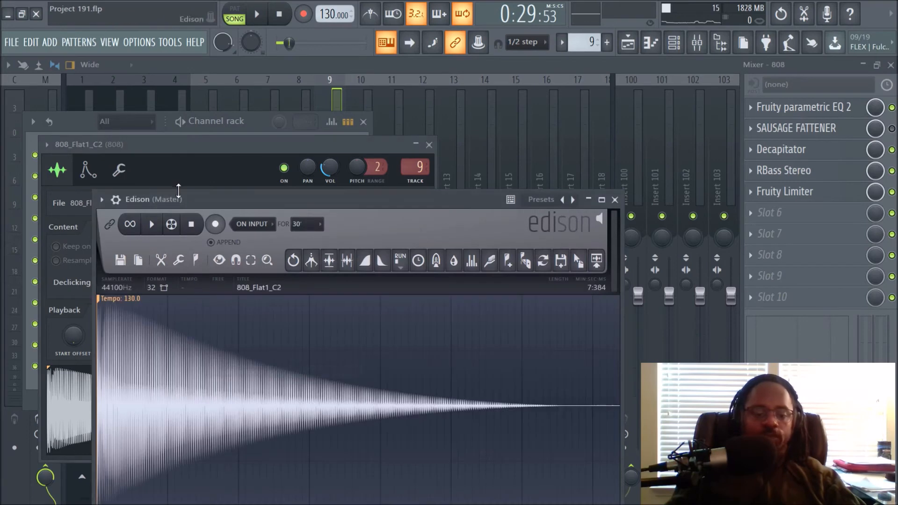
{"action": "left_click_drag", "start_coordinate": [193, 198], "coordinate": [242, 148]}
{"action": "left_click", "coordinate": [245, 211]}
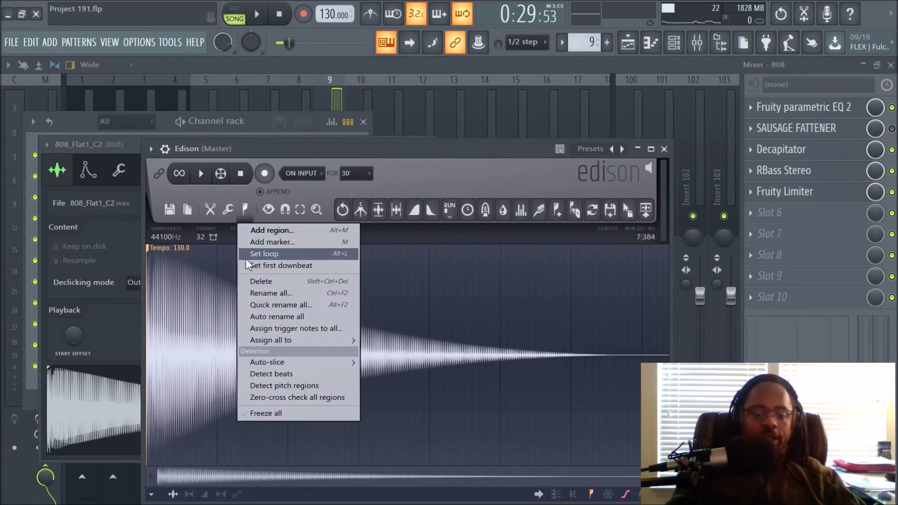
{"action": "left_click", "coordinate": [275, 384]}
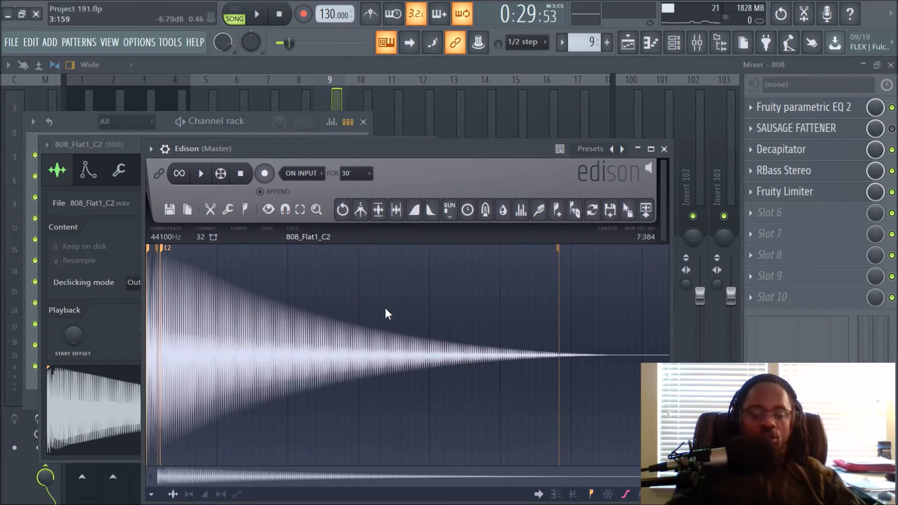
{"action": "left_click", "coordinate": [664, 149]}
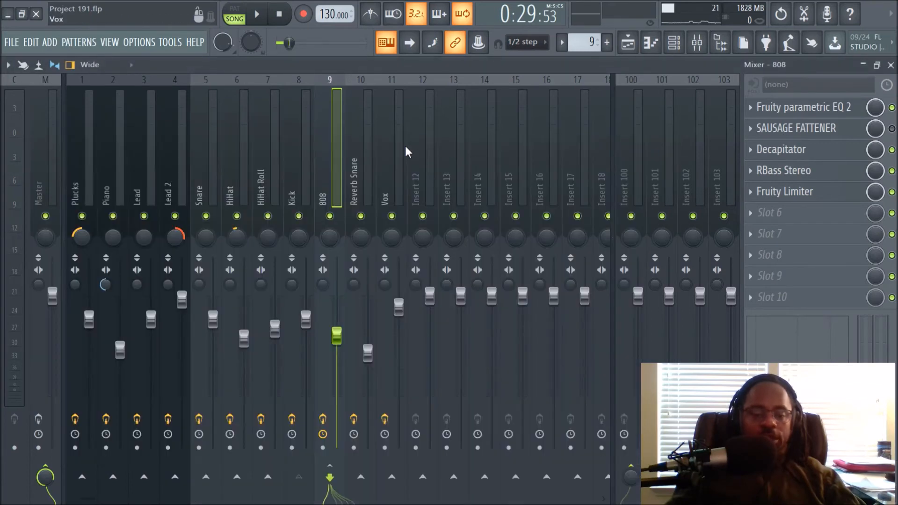
Reopen the 808_Flat1_C2 channel settings to view its miscellaneous and sample tabs, then close it and the channel rack.
{"action": "left_click", "coordinate": [674, 43]}
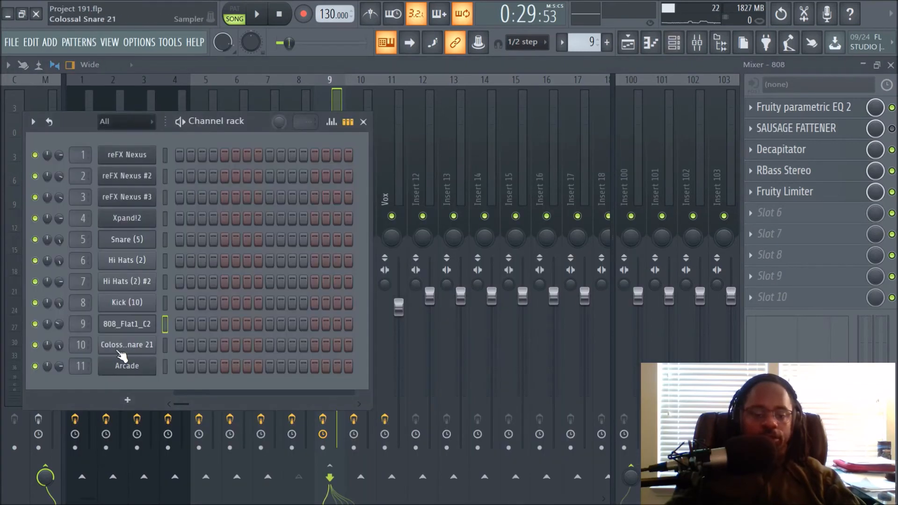
{"action": "left_click", "coordinate": [122, 324]}
{"action": "left_click", "coordinate": [119, 170]}
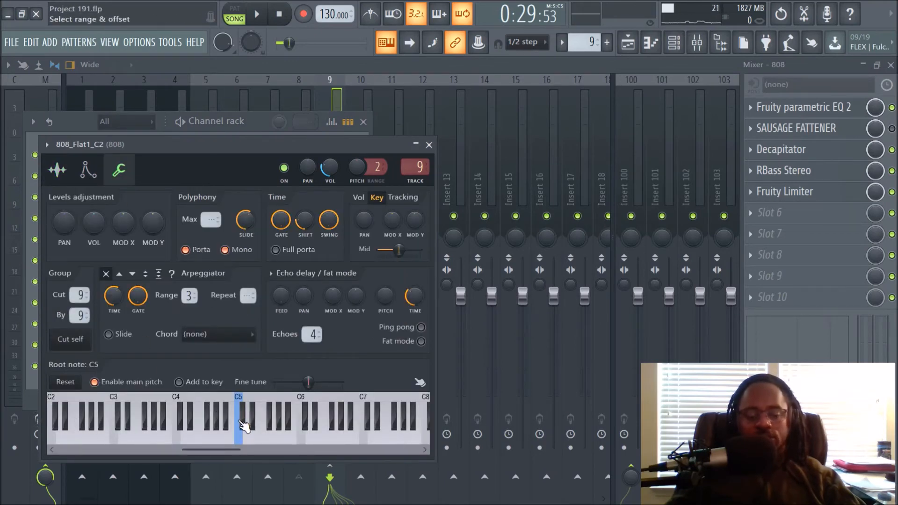
{"action": "left_click", "coordinate": [65, 170]}
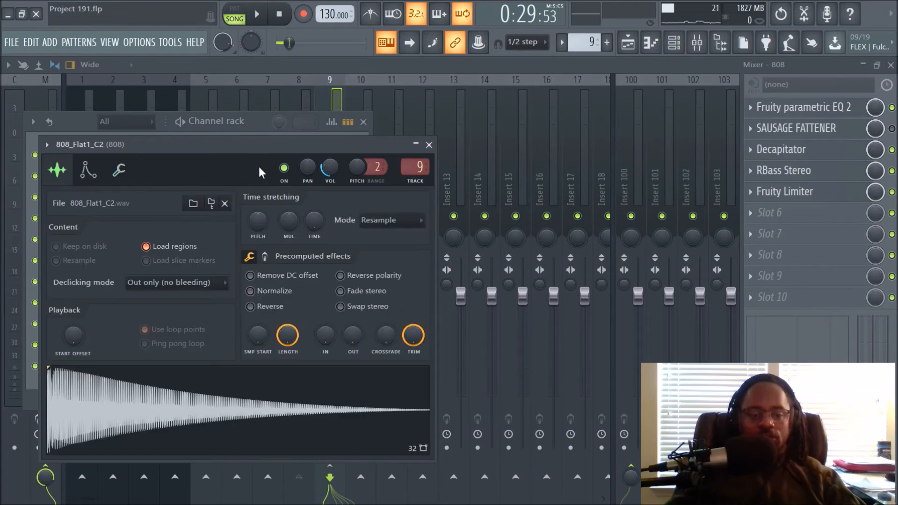
{"action": "left_click", "coordinate": [428, 145]}
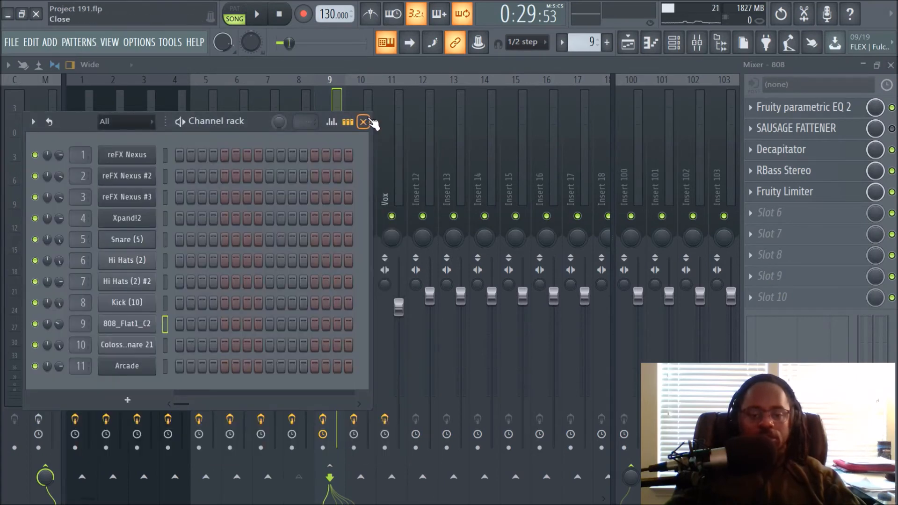
{"action": "left_click", "coordinate": [363, 122]}
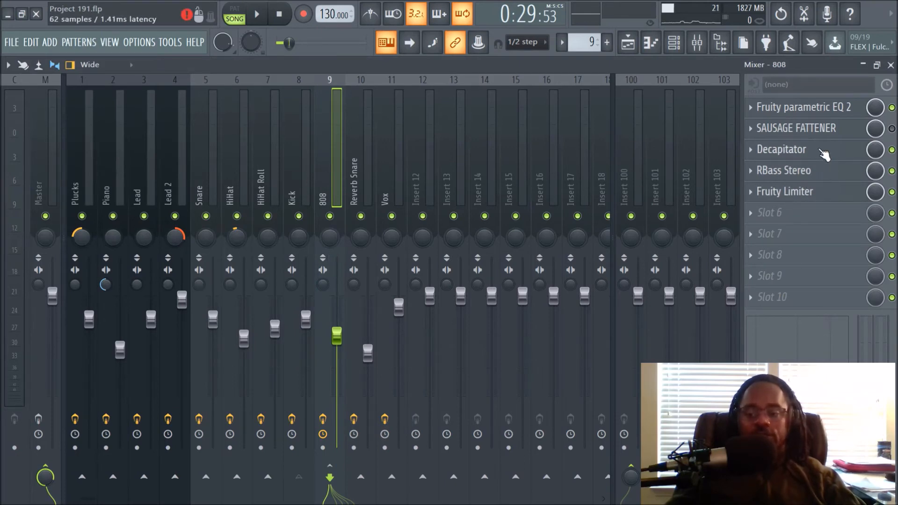
Open the 808 insert's Fruity parametric EQ 2 and play it in pattern and song mode, then stop.
{"action": "left_click", "coordinate": [816, 109]}
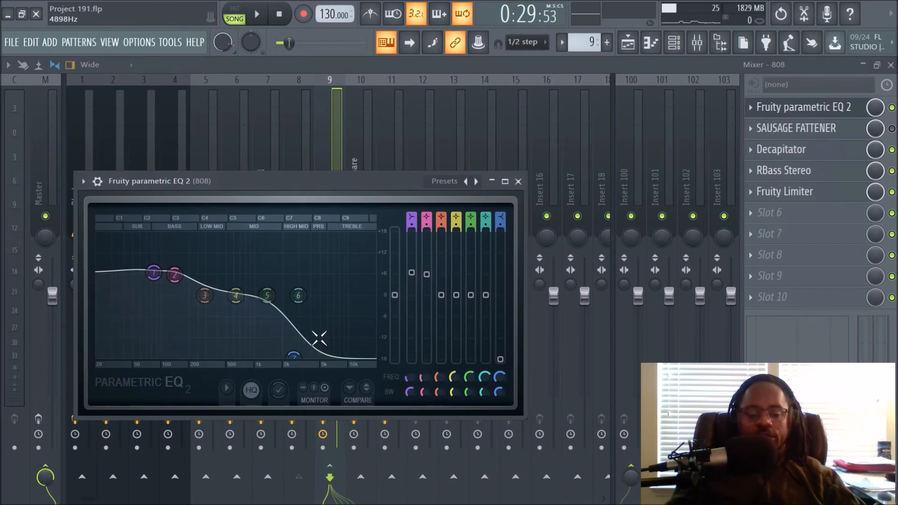
{"action": "key", "text": "space"}
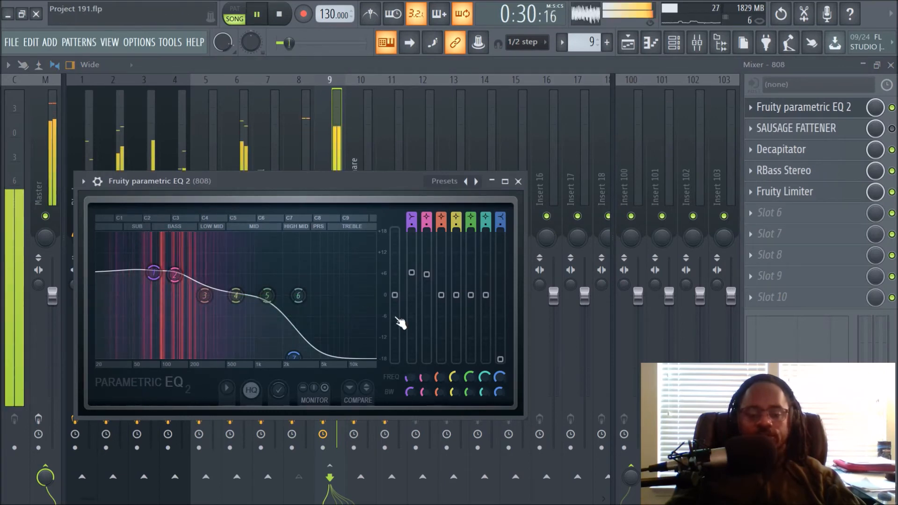
{"action": "key", "text": "l"}
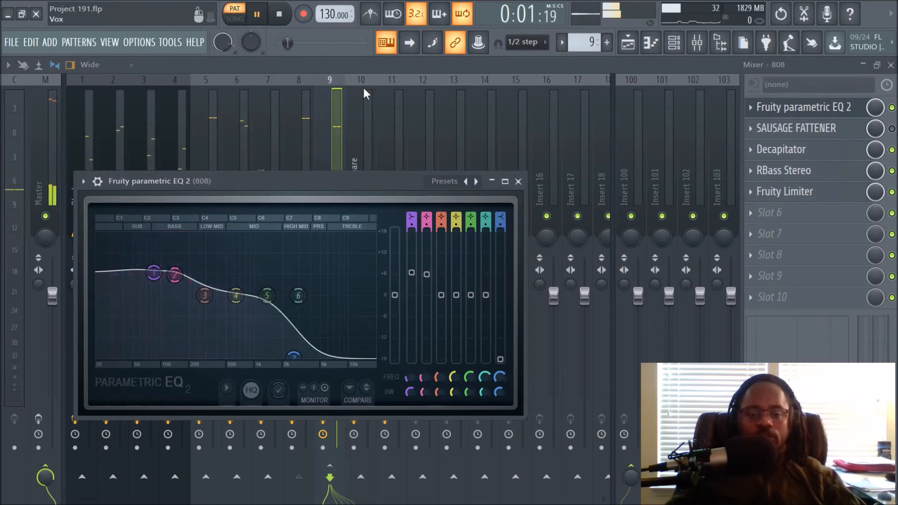
{"action": "left_click", "coordinate": [234, 14]}
{"action": "key", "text": "space"}
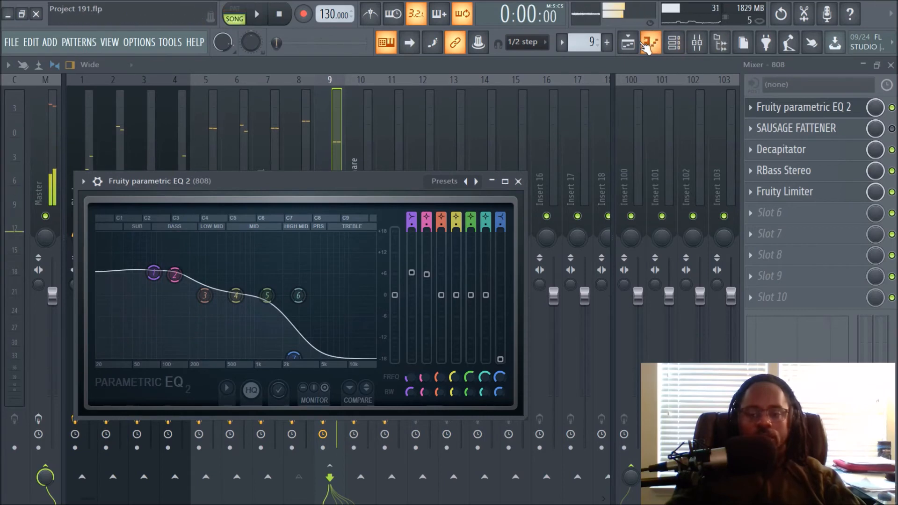
Solo Track 9 in the playlist and start playback.
{"action": "left_click", "coordinate": [646, 43]}
{"action": "left_click", "coordinate": [422, 116]}
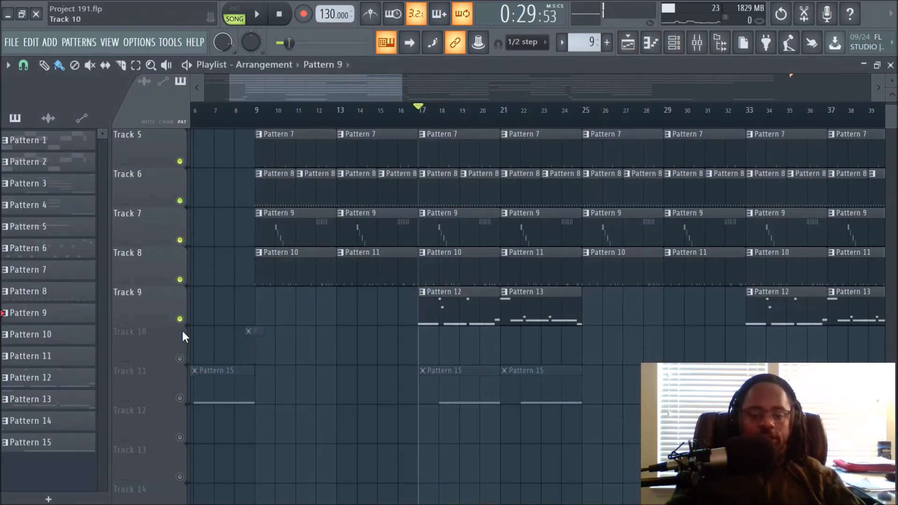
{"action": "right_click", "coordinate": [179, 319]}
{"action": "key", "text": "space"}
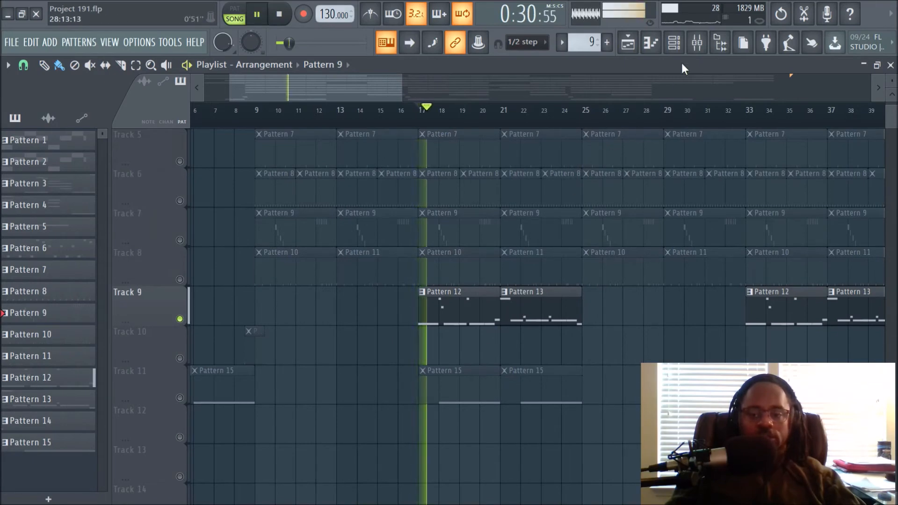
Open the mixer and listen to the 808 insert through its Fruity parametric EQ 2, then close the EQ.
{"action": "left_click", "coordinate": [708, 48]}
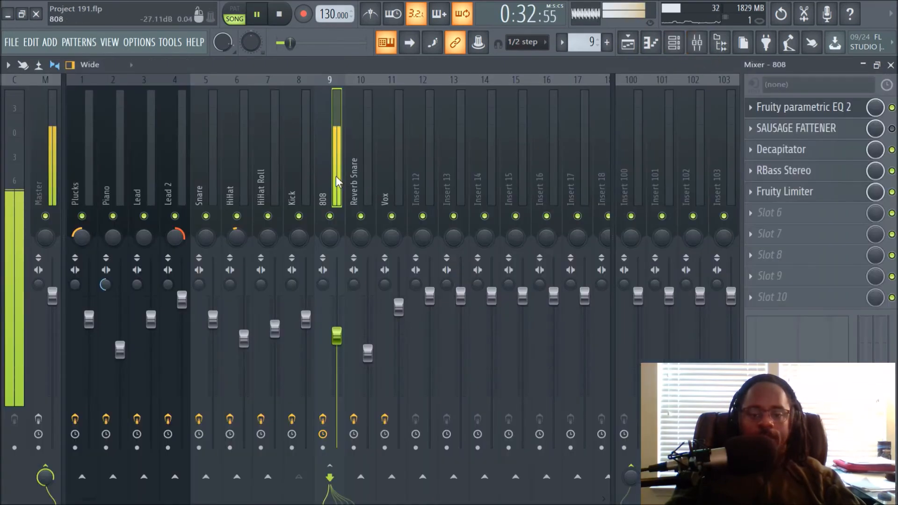
{"action": "key", "text": "space"}
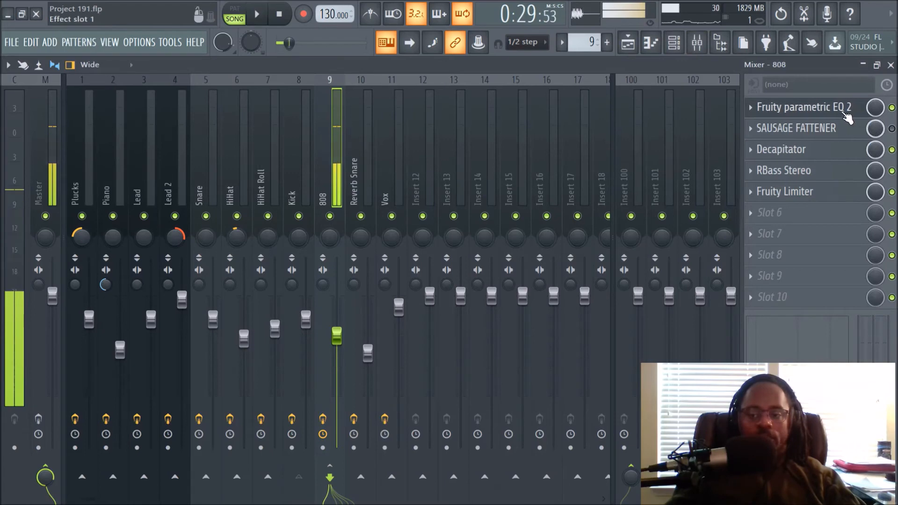
{"action": "left_click", "coordinate": [829, 111]}
{"action": "key", "text": "space"}
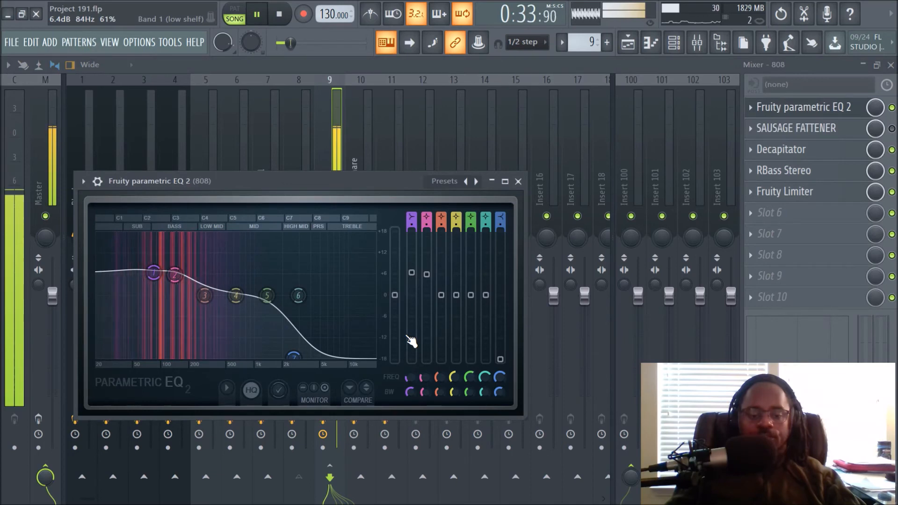
{"action": "key", "text": "space"}
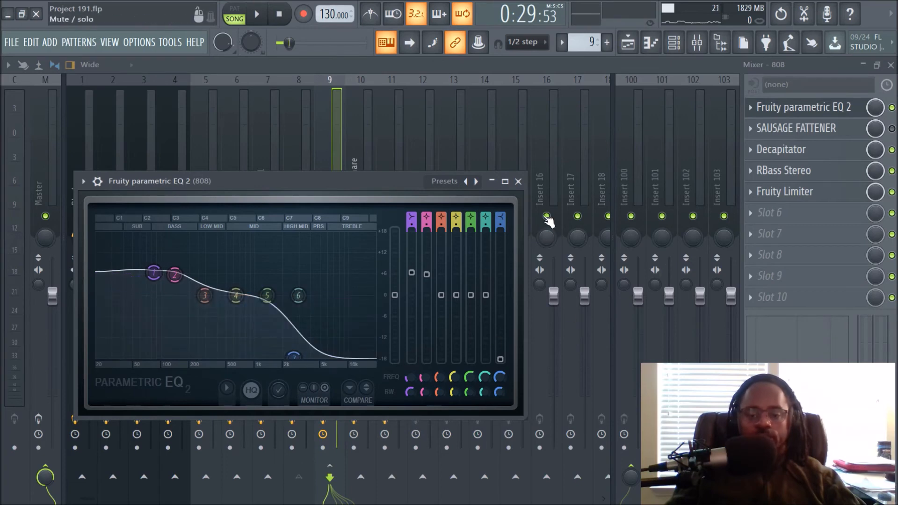
{"action": "left_click", "coordinate": [517, 181]}
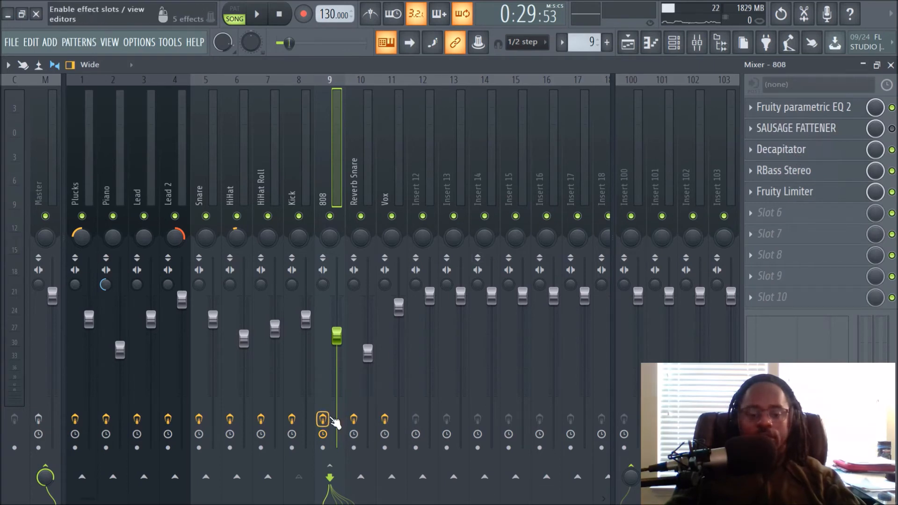
Replay the 808 and examine its Decapitator, RBass Stereo and Fruity Limiter plugin windows in turn.
{"action": "key", "text": "space"}
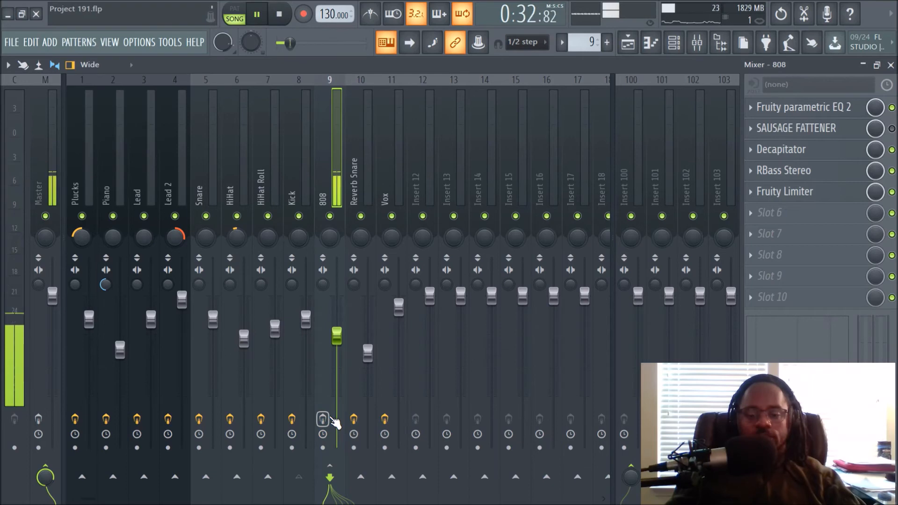
{"action": "key", "text": "space"}
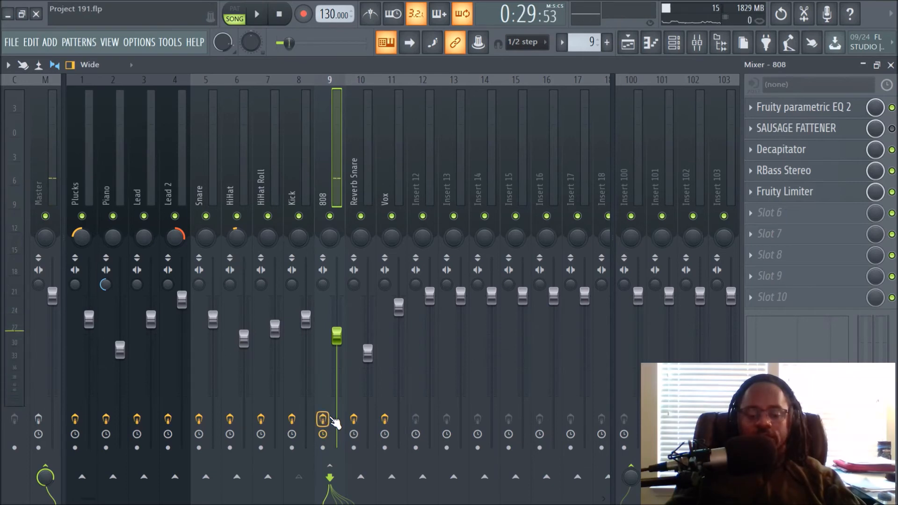
{"action": "key", "text": "space"}
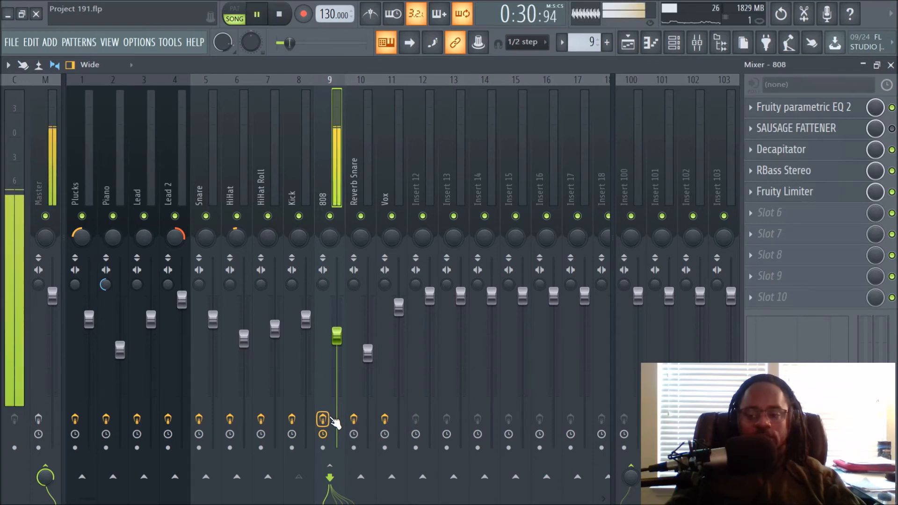
{"action": "key", "text": "space"}
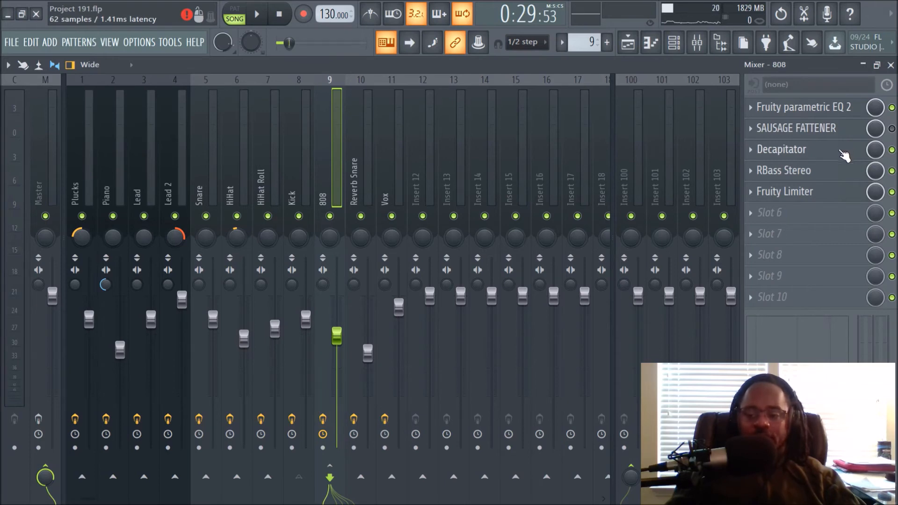
{"action": "left_click", "coordinate": [816, 157]}
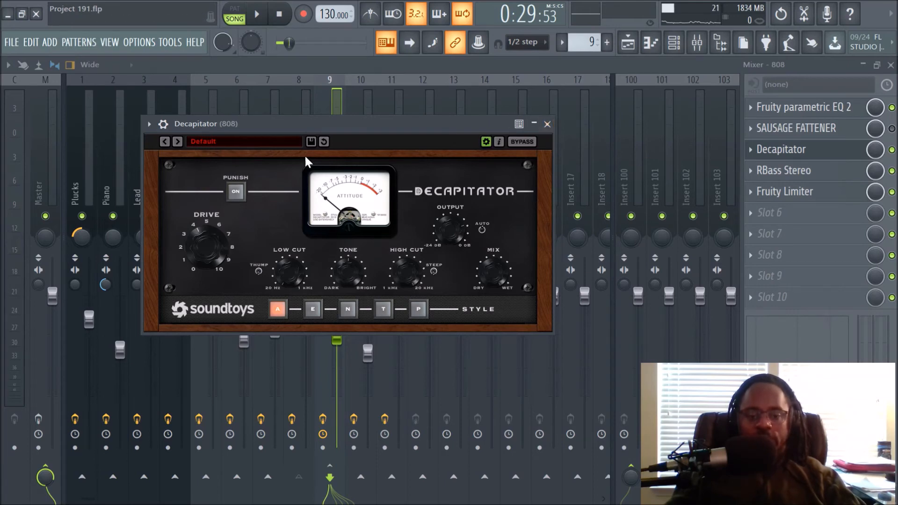
{"action": "left_click", "coordinate": [547, 124]}
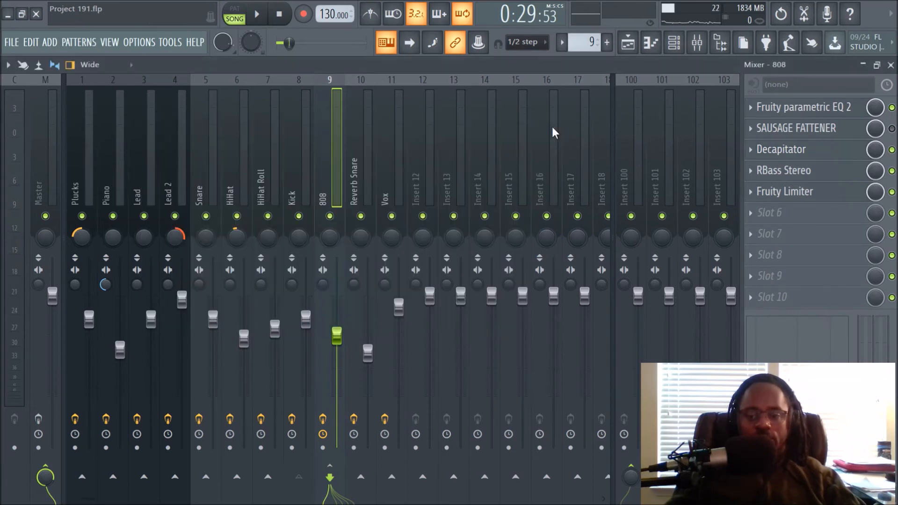
{"action": "left_click", "coordinate": [795, 171]}
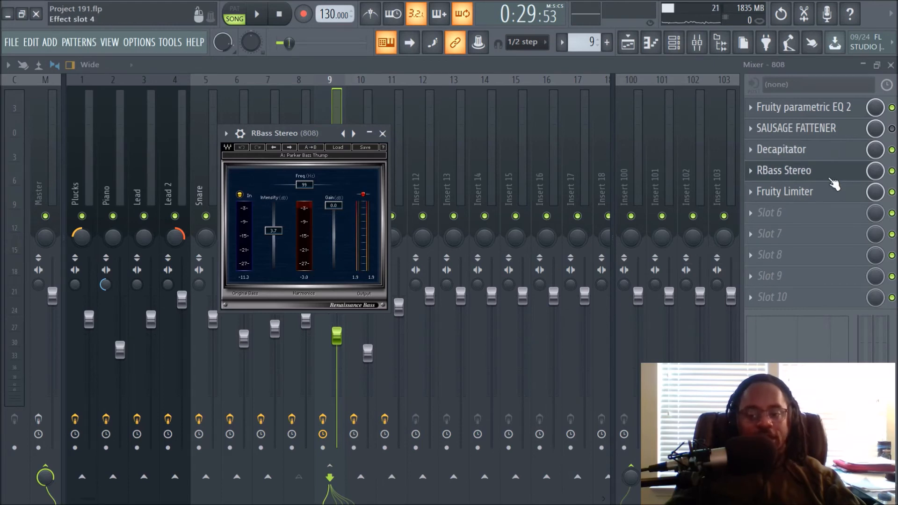
{"action": "left_click", "coordinate": [383, 134]}
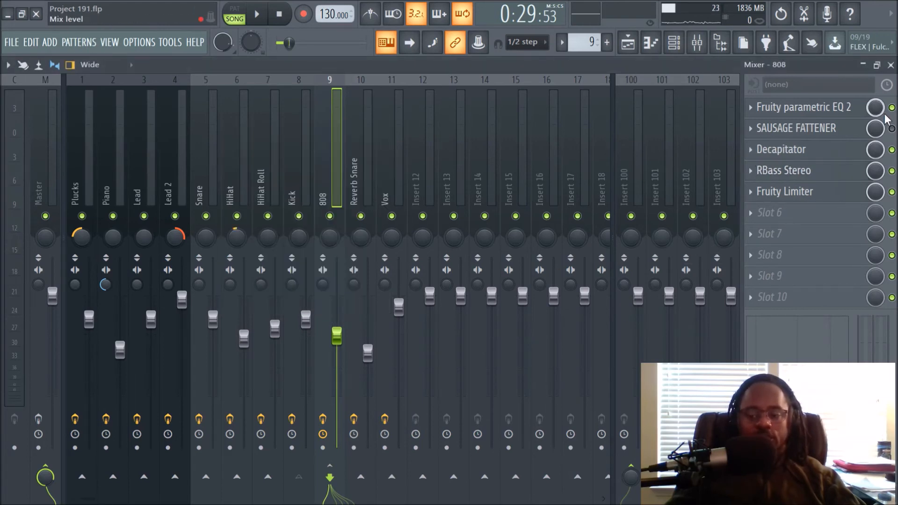
{"action": "left_click", "coordinate": [787, 195]}
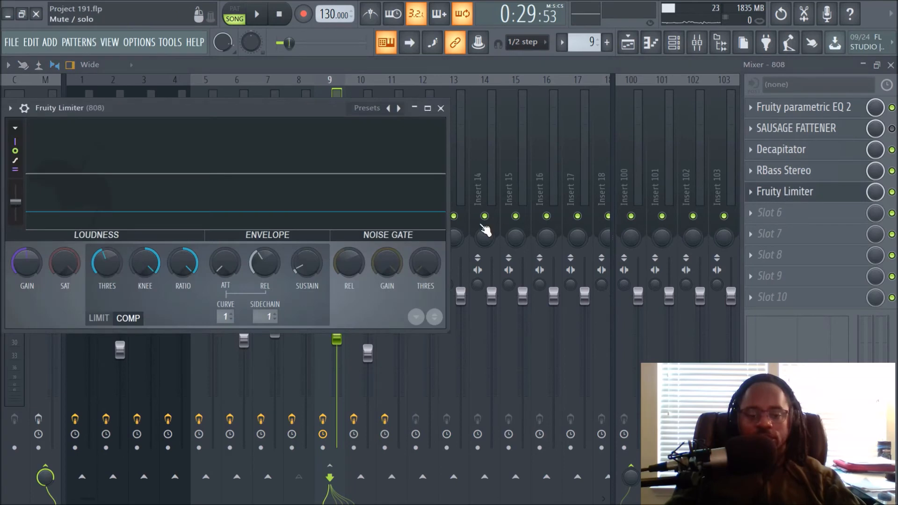
{"action": "left_click", "coordinate": [440, 109]}
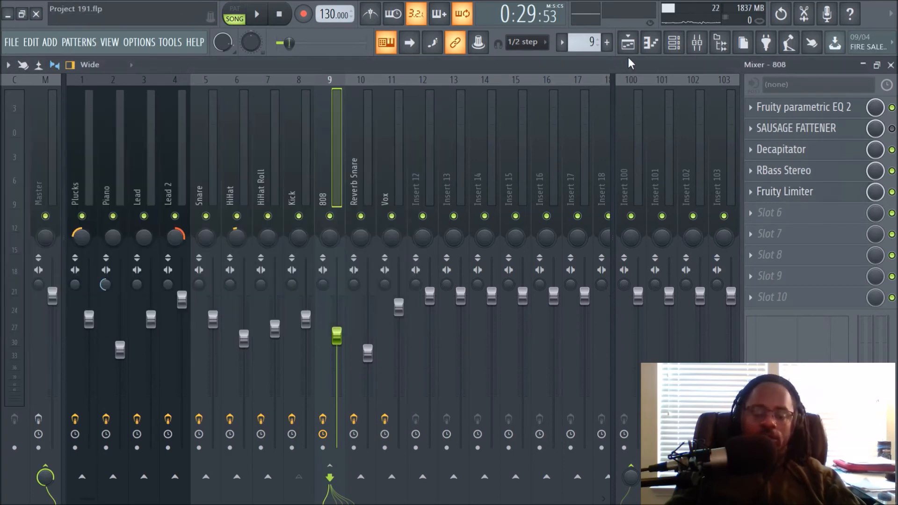
Unmute Track 8 in the playlist and play it alongside Track 9 while watching the mixer.
{"action": "key", "text": "space"}
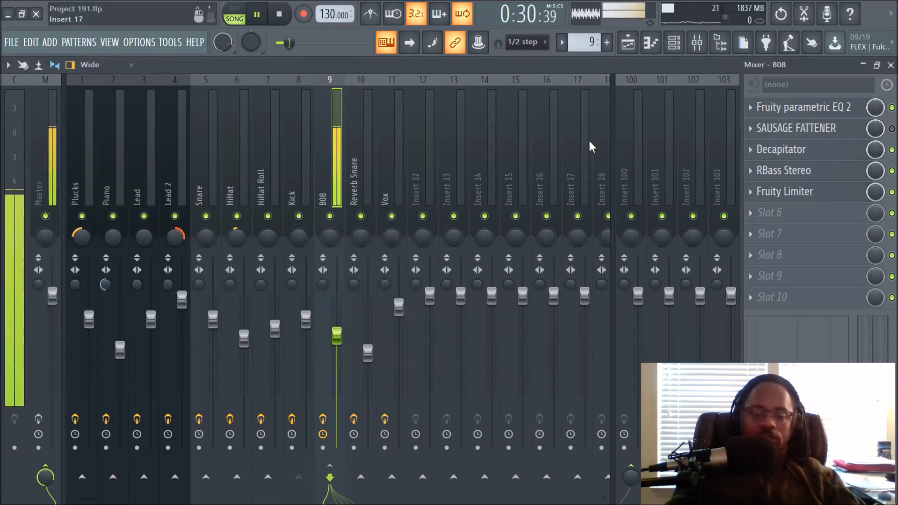
{"action": "key", "text": "space"}
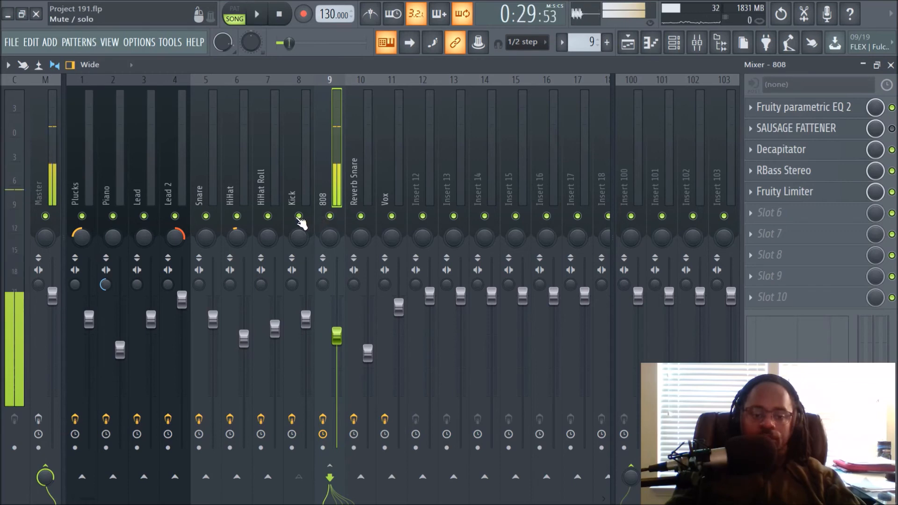
{"action": "left_click", "coordinate": [629, 47]}
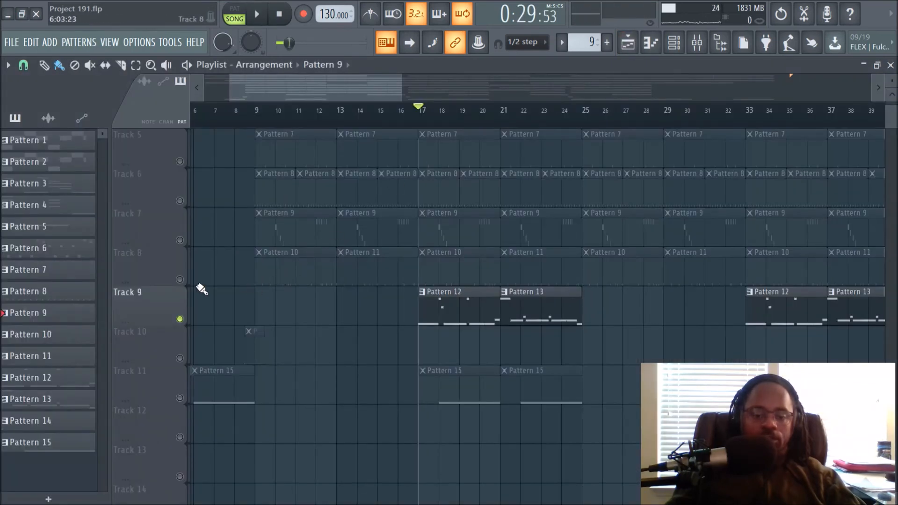
{"action": "left_click", "coordinate": [179, 281]}
{"action": "key", "text": "space"}
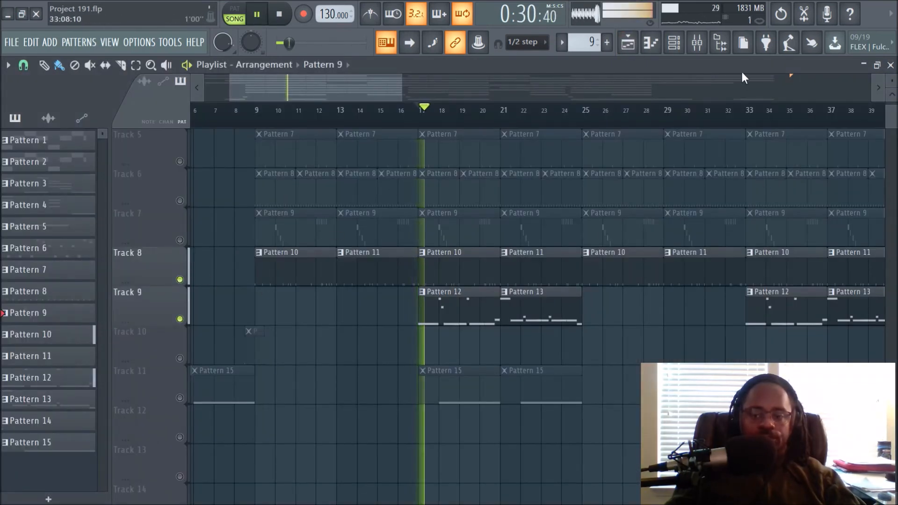
{"action": "left_click", "coordinate": [697, 45]}
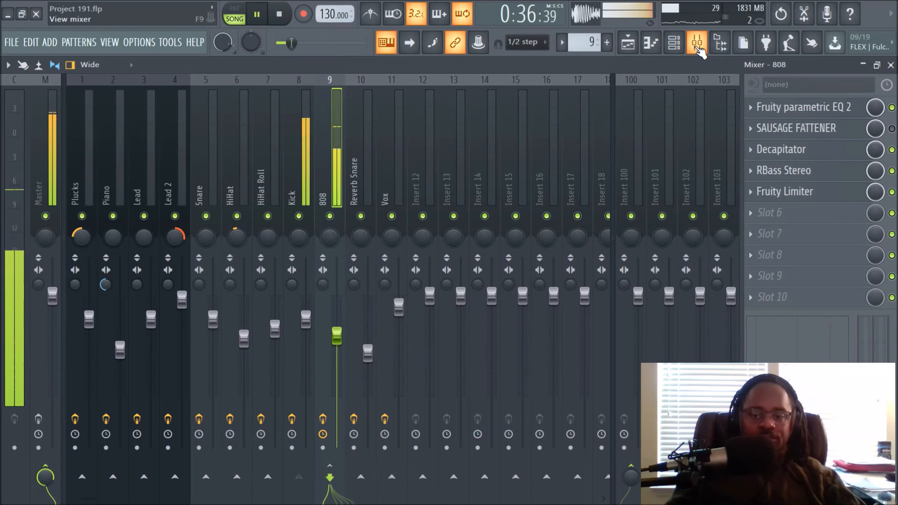
{"action": "key", "text": "space"}
Unmute all playlist tracks by clearing the solo, and briefly open the channel rack.
{"action": "left_click", "coordinate": [637, 49]}
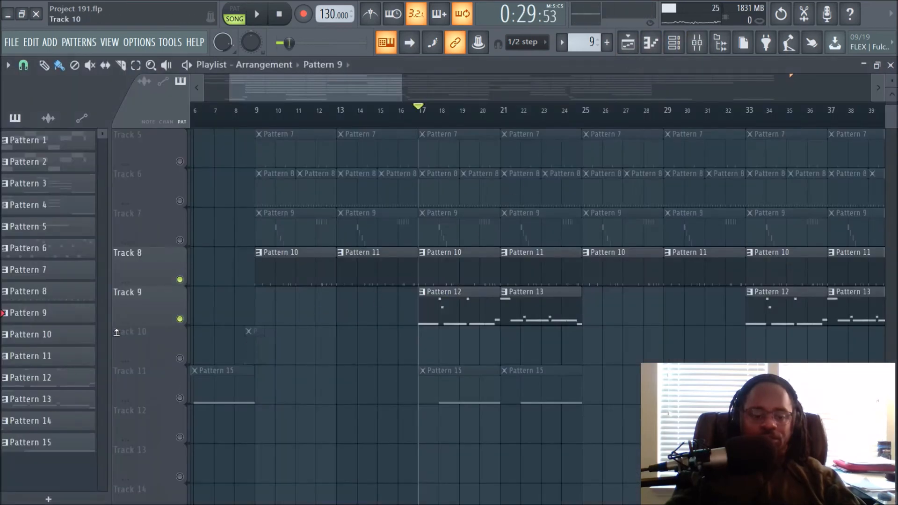
{"action": "right_click", "coordinate": [180, 320]}
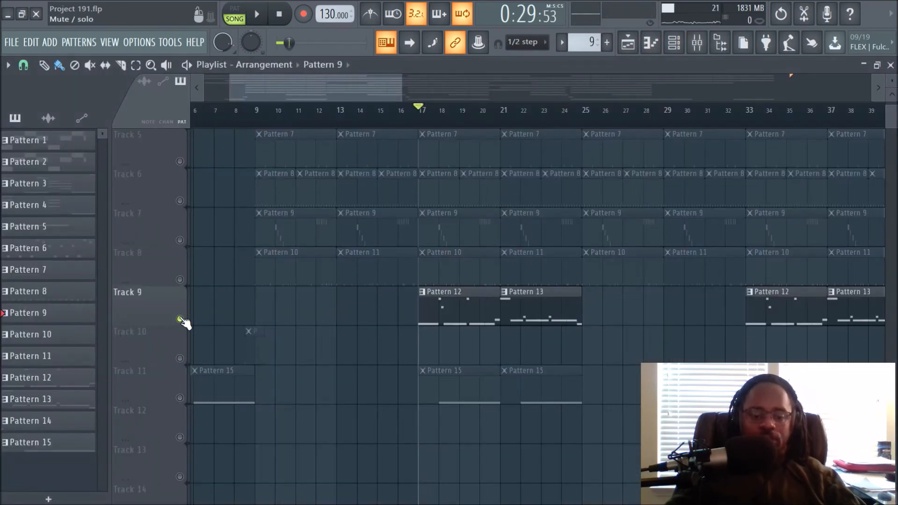
{"action": "right_click", "coordinate": [180, 320]}
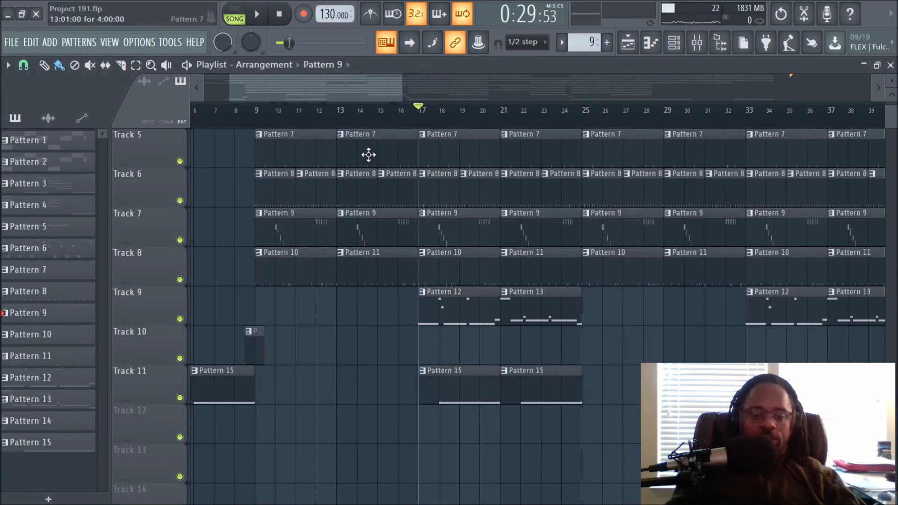
{"action": "left_click", "coordinate": [672, 48]}
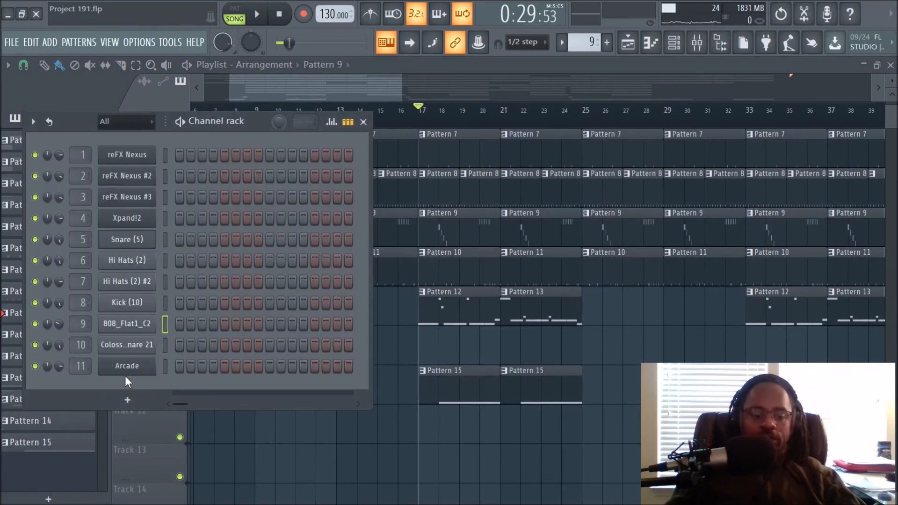
{"action": "key", "text": "F6"}
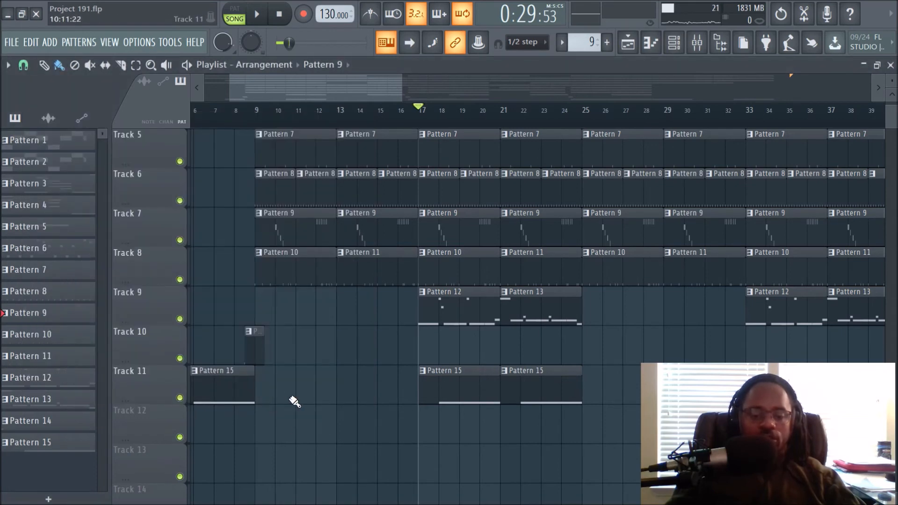
Zoom the playlist out, play the full arrangement, stop and return to the start, and open the mixer.
{"action": "scroll", "coordinate": [411, 370], "scroll_direction": "up", "scroll_amount": 3}
{"action": "scroll", "coordinate": [411, 370], "scroll_direction": "down", "scroll_amount": 2}
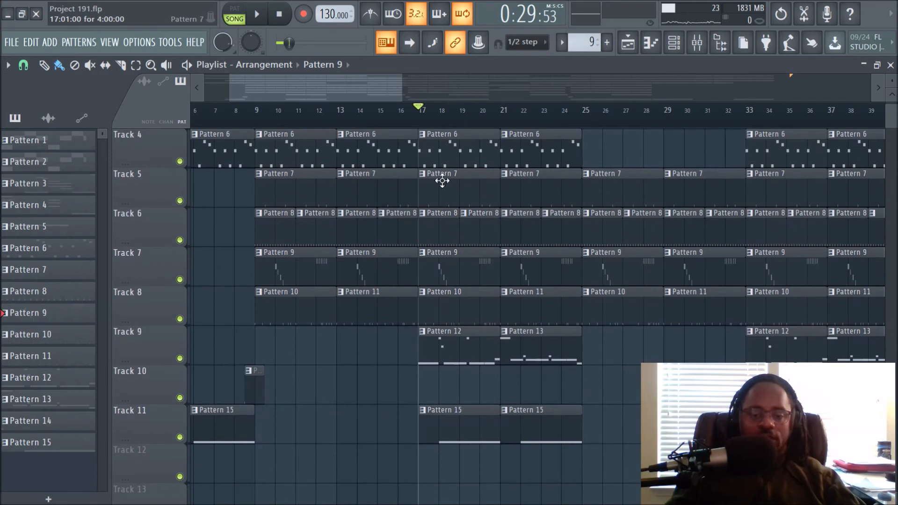
{"action": "scroll", "coordinate": [471, 127], "scroll_direction": "down", "scroll_amount": 3}
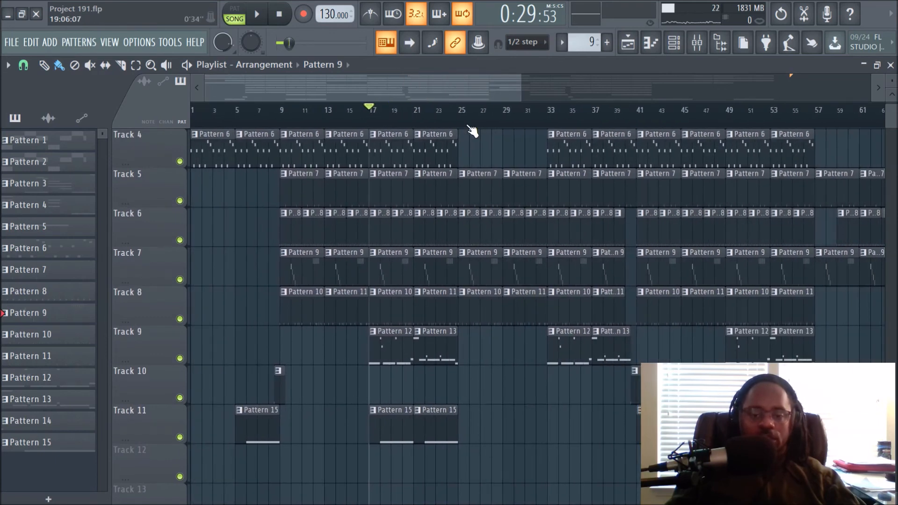
{"action": "left_click", "coordinate": [257, 14]}
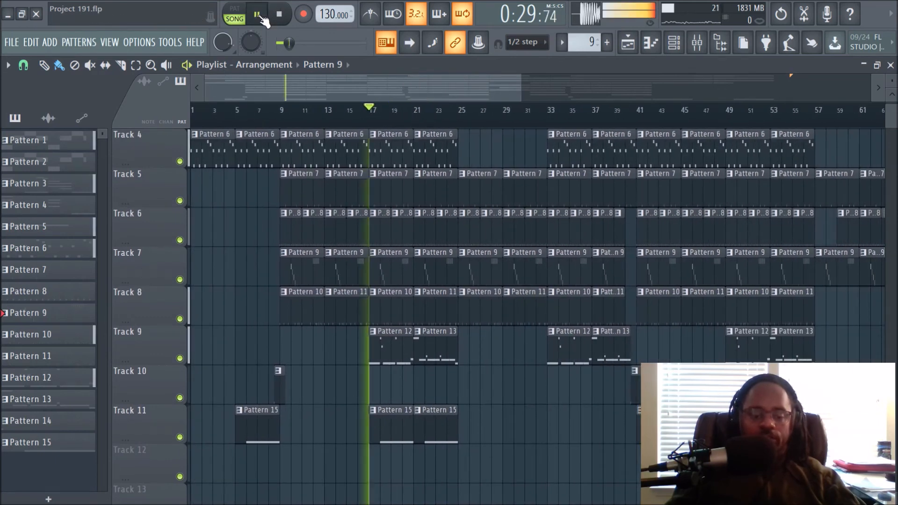
{"action": "scroll", "coordinate": [517, 391], "scroll_direction": "up", "scroll_amount": 3}
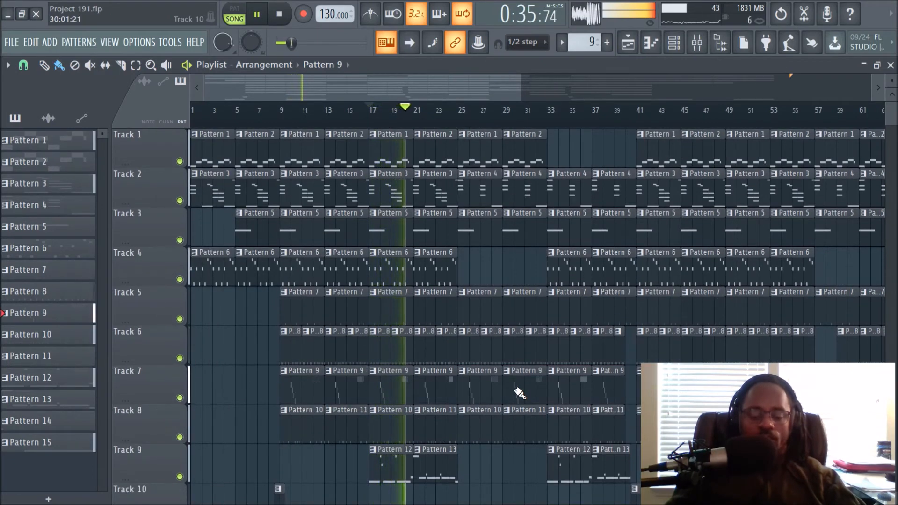
{"action": "scroll", "coordinate": [519, 392], "scroll_direction": "down", "scroll_amount": 4}
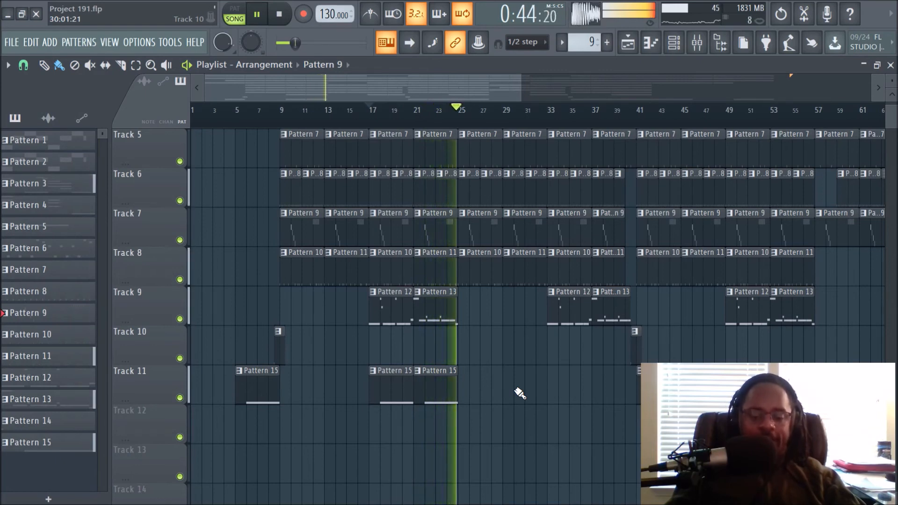
{"action": "key", "text": "space"}
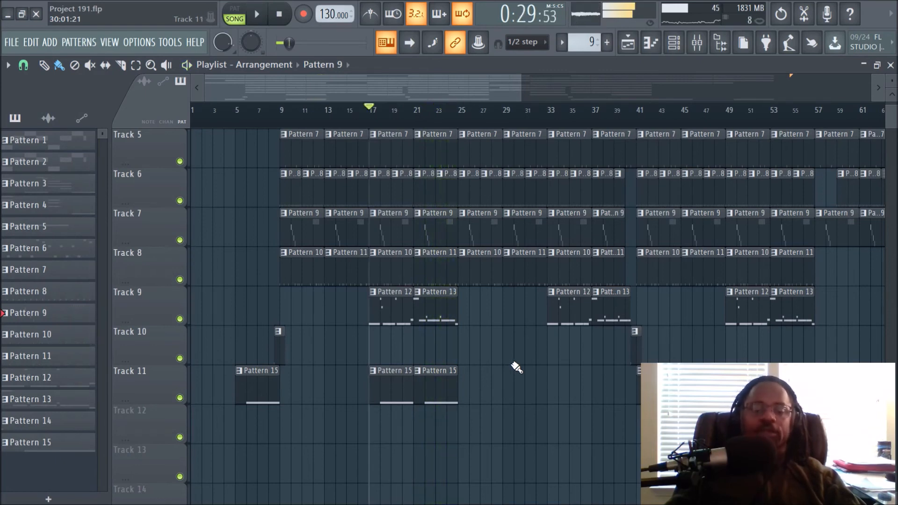
{"action": "left_click", "coordinate": [281, 23]}
{"action": "scroll", "coordinate": [351, 314], "scroll_direction": "up", "scroll_amount": 4}
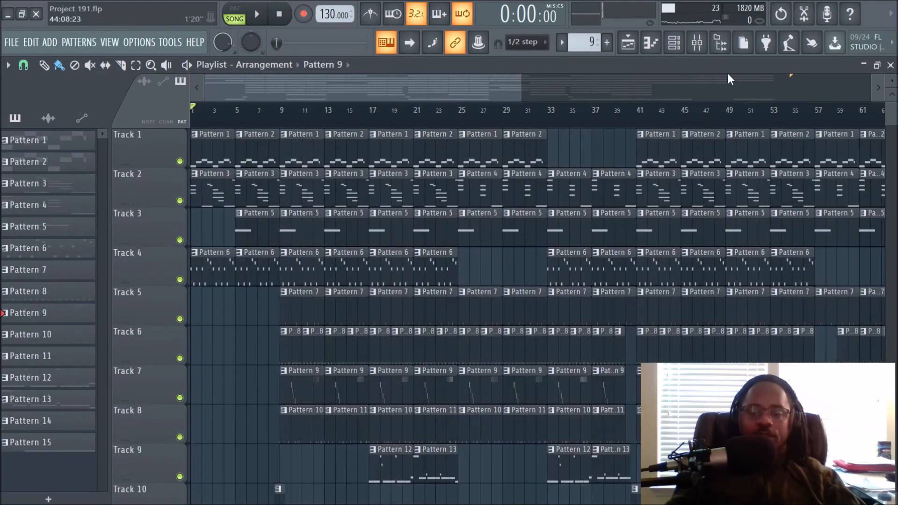
{"action": "left_click", "coordinate": [697, 42]}
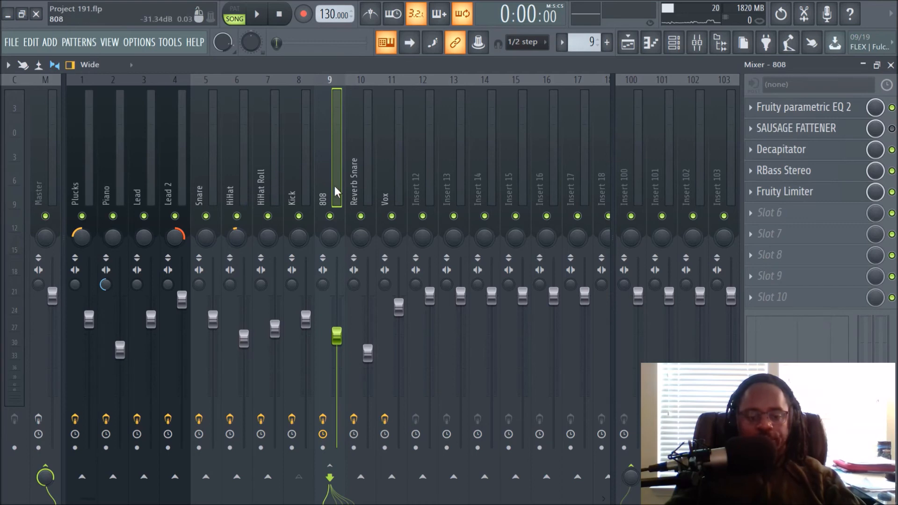
Select the Reverb Snare mixer insert to view its effect chain, then return to the playlist and set the playhead.
{"action": "left_click", "coordinate": [355, 149]}
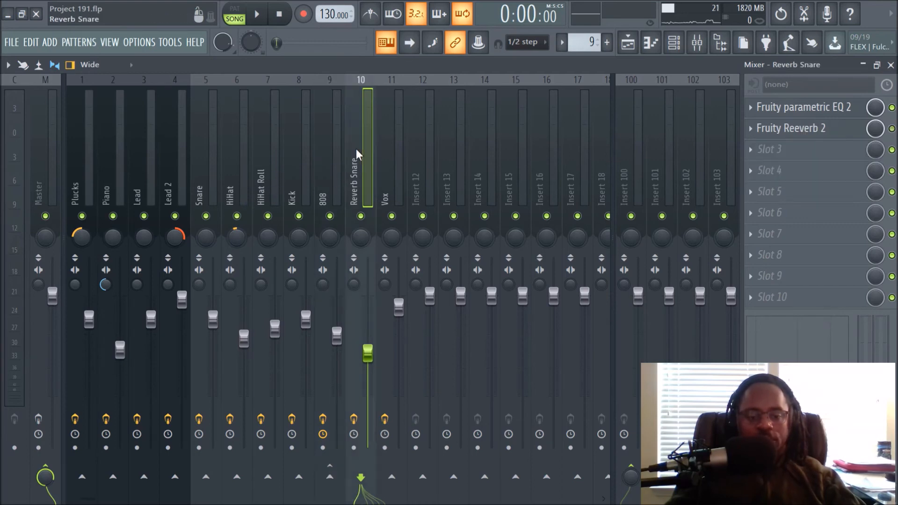
{"action": "left_click", "coordinate": [631, 50]}
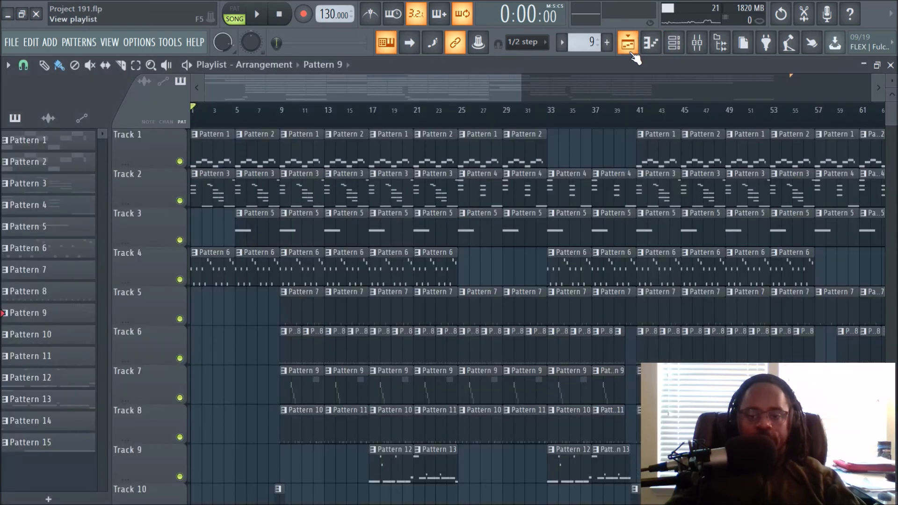
{"action": "left_click", "coordinate": [444, 116]}
{"action": "scroll", "coordinate": [512, 291], "scroll_direction": "down", "scroll_amount": 5}
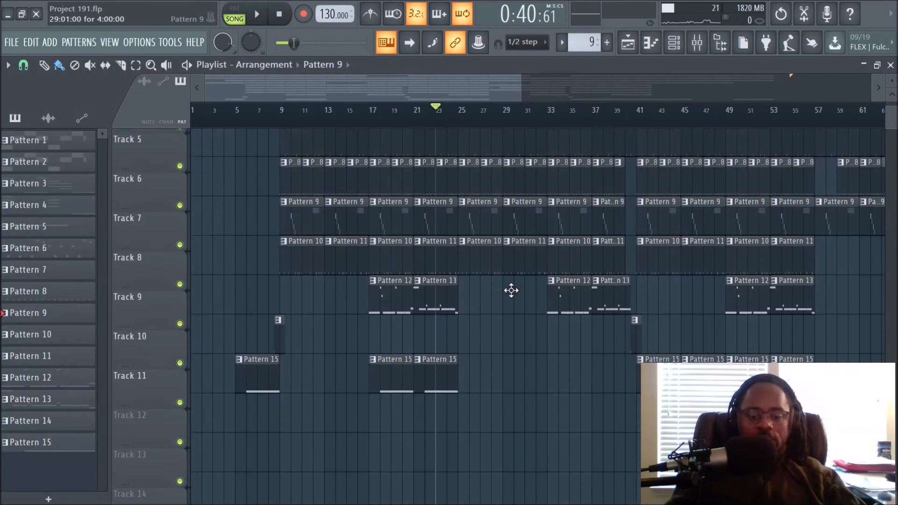
{"action": "scroll", "coordinate": [511, 290], "scroll_direction": "up", "scroll_amount": 5}
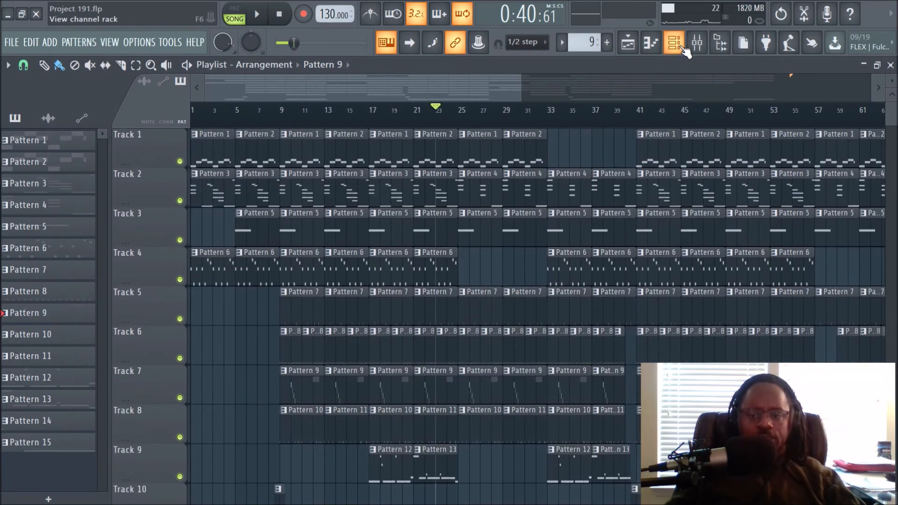
{"action": "left_click", "coordinate": [673, 43]}
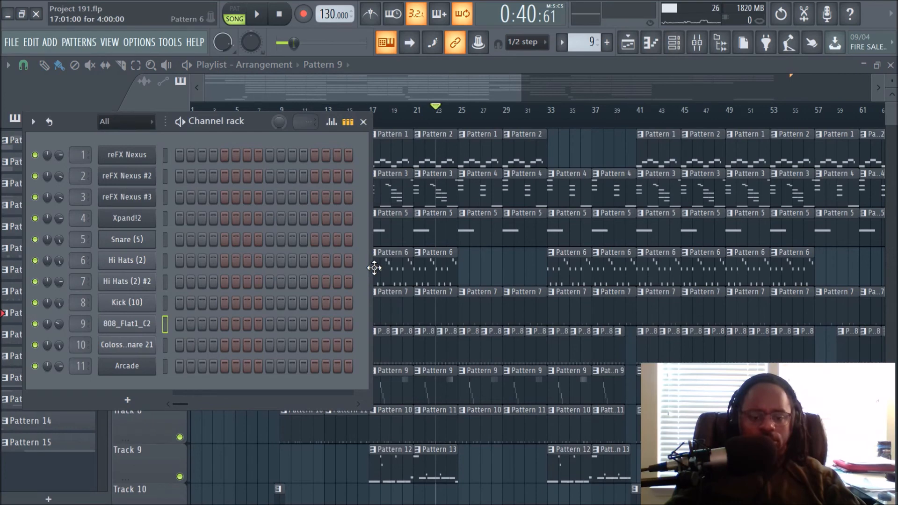
{"action": "left_click_drag", "start_coordinate": [373, 267], "coordinate": [406, 268]}
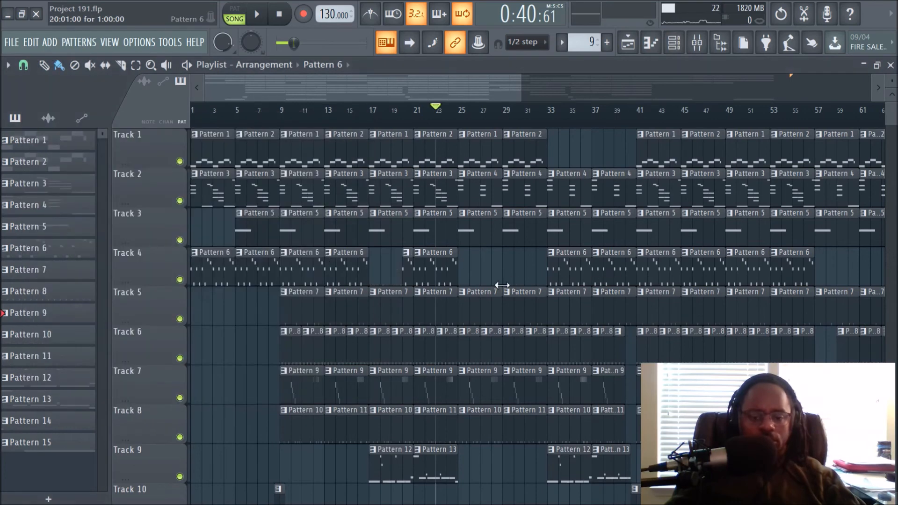
{"action": "key", "text": "ctrl+z"}
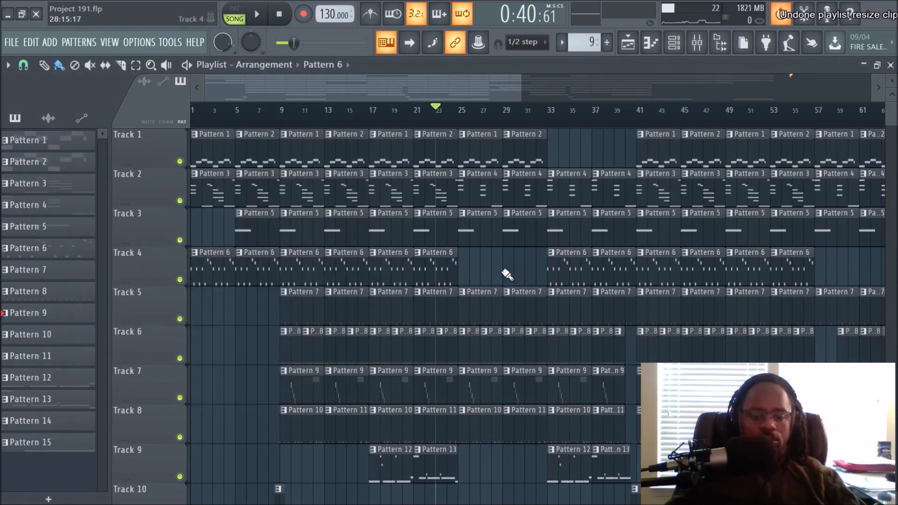
Open and widen the channel rack, then open the Colossal Snare 21 sampler channel to examine its sample and close it.
{"action": "left_click", "coordinate": [673, 42]}
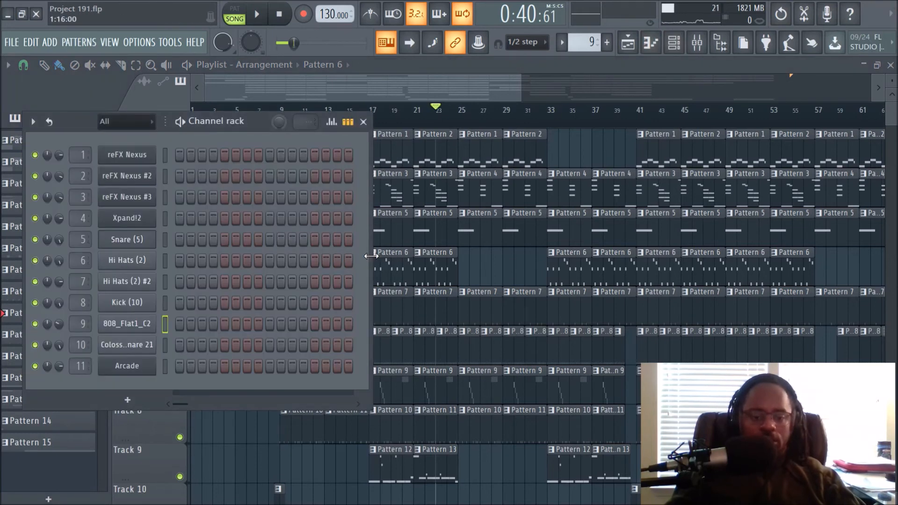
{"action": "left_click_drag", "start_coordinate": [370, 256], "coordinate": [882, 249]}
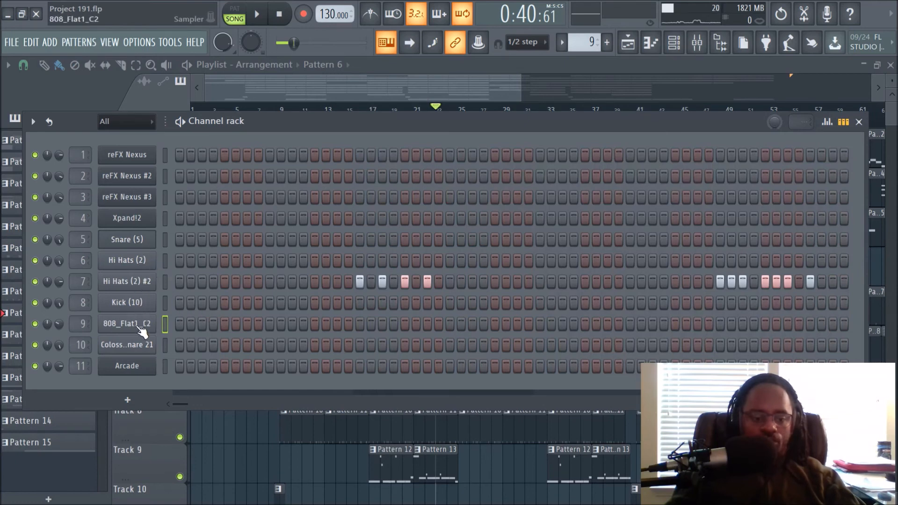
{"action": "left_click", "coordinate": [142, 345]}
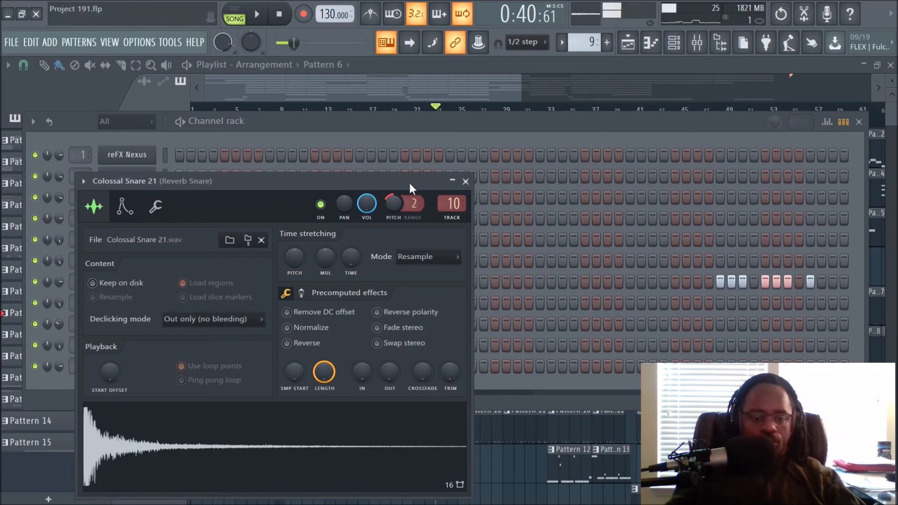
{"action": "left_click", "coordinate": [466, 180]}
Switch the channel rack to Pattern 14 to examine its single snare step, then return to the playlist.
{"action": "scroll", "coordinate": [587, 43], "scroll_direction": "up", "scroll_amount": 4}
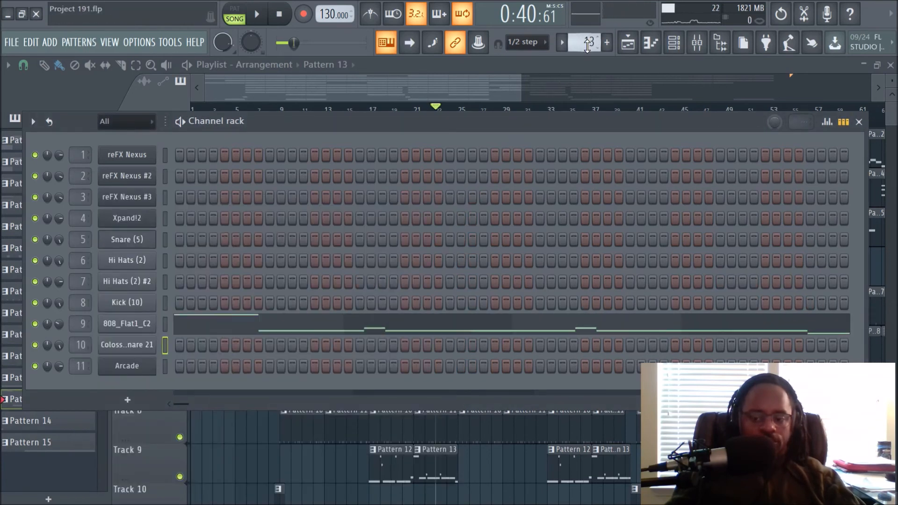
{"action": "scroll", "coordinate": [588, 47], "scroll_direction": "up", "scroll_amount": 1}
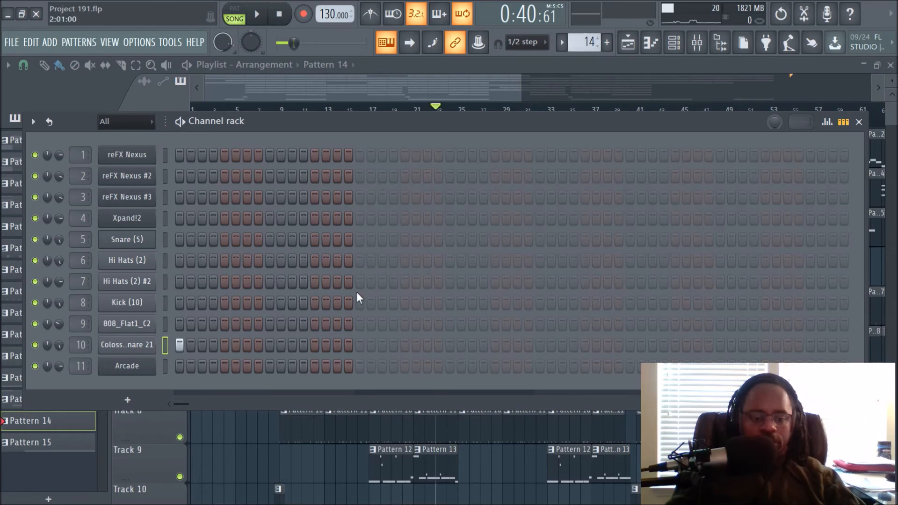
{"action": "key", "text": "F6"}
Zoom the playlist in, select Pattern 10, and play the arrangement from bar 20.
{"action": "scroll", "coordinate": [491, 135], "scroll_direction": "up", "scroll_amount": 3, "text": "ctrl"}
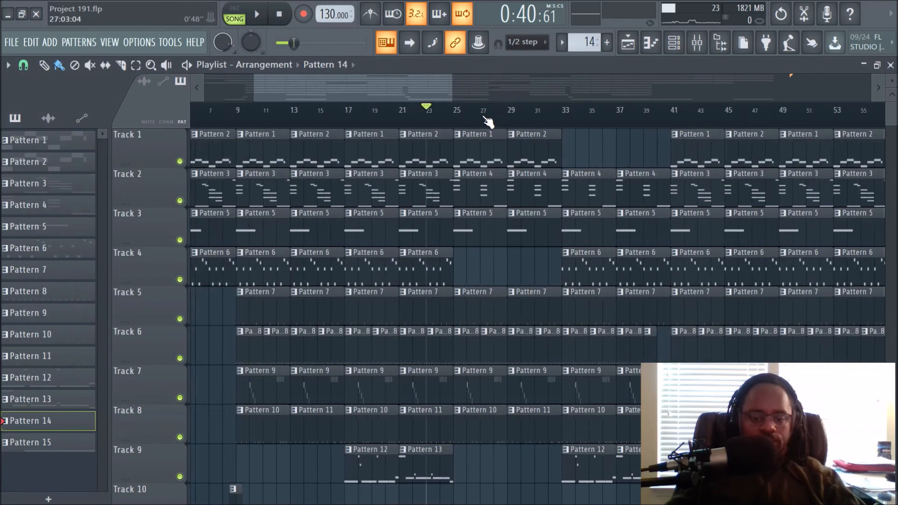
{"action": "scroll", "coordinate": [481, 208], "scroll_direction": "down", "scroll_amount": 1}
{"action": "scroll", "coordinate": [489, 260], "scroll_direction": "down", "scroll_amount": 3}
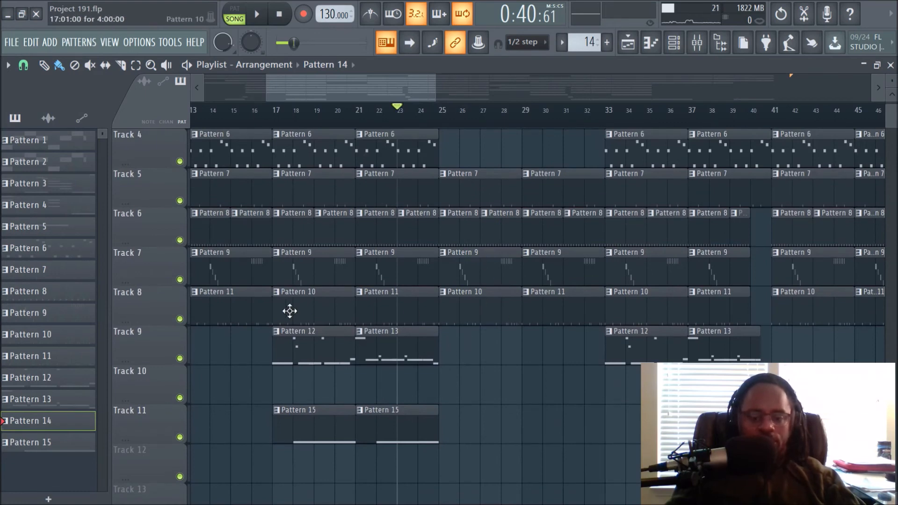
{"action": "left_click", "coordinate": [313, 310]}
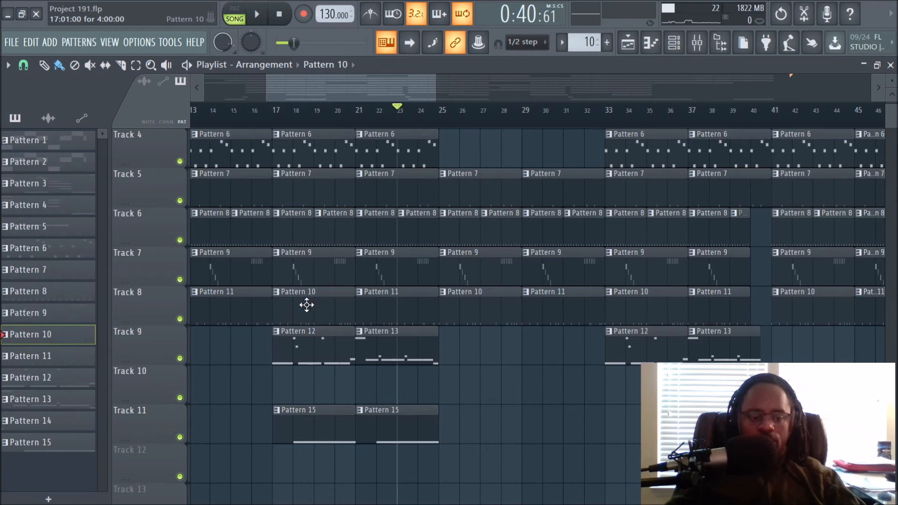
{"action": "left_click", "coordinate": [338, 112]}
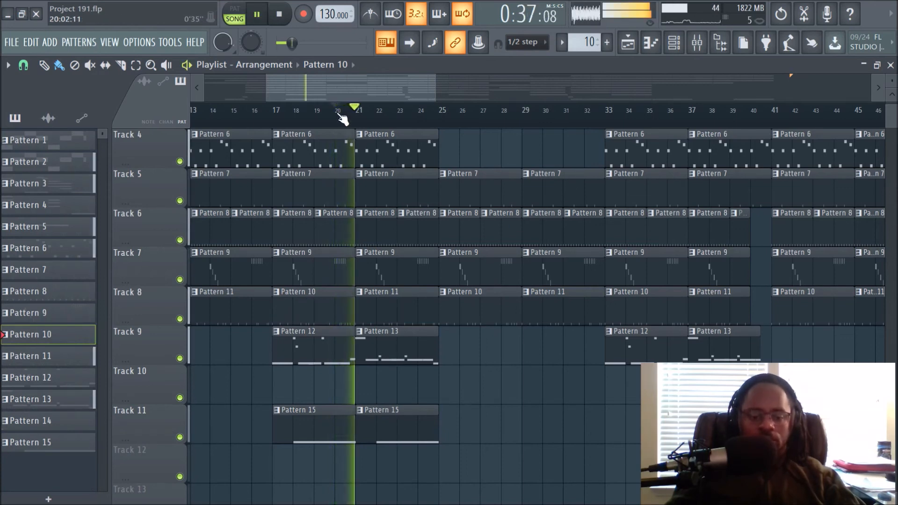
Open the channel rack on Pattern 13 to view the 808 melody, stop playback, and close the rack.
{"action": "left_click", "coordinate": [674, 42]}
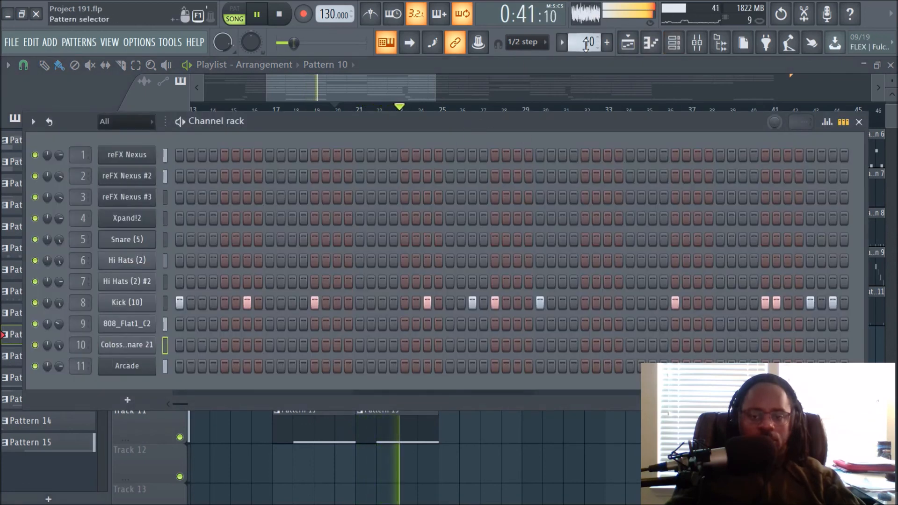
{"action": "scroll", "coordinate": [585, 44], "scroll_direction": "up", "scroll_amount": 1}
{"action": "scroll", "coordinate": [585, 44], "scroll_direction": "up", "scroll_amount": 3}
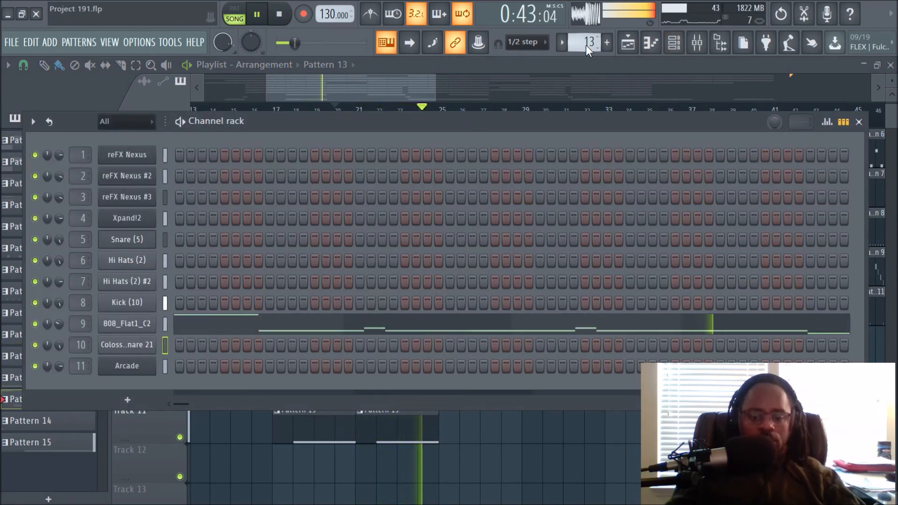
{"action": "key", "text": "space"}
{"action": "left_click", "coordinate": [553, 457]}
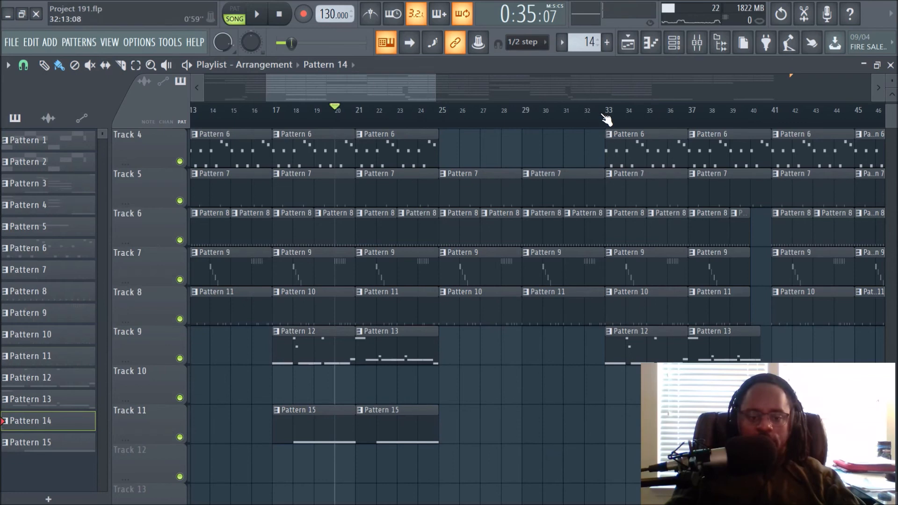
Scroll through the later part of the arrangement to examine where the Track 10 and Track 11 clips sit.
{"action": "scroll", "coordinate": [603, 116], "scroll_direction": "down", "scroll_amount": 2}
{"action": "scroll", "coordinate": [603, 115], "scroll_direction": "up", "scroll_amount": 2}
{"action": "scroll", "coordinate": [603, 116], "scroll_direction": "down", "scroll_amount": 3}
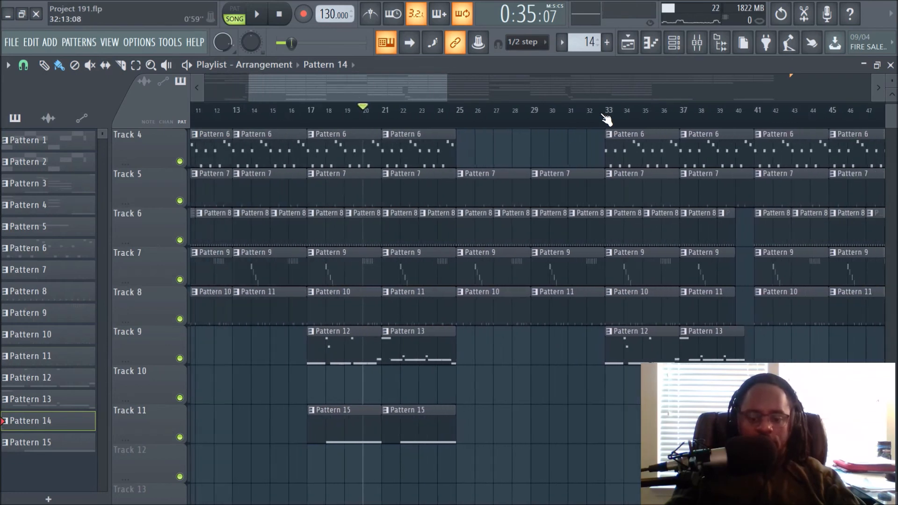
{"action": "scroll", "coordinate": [603, 115], "scroll_direction": "up", "scroll_amount": 2}
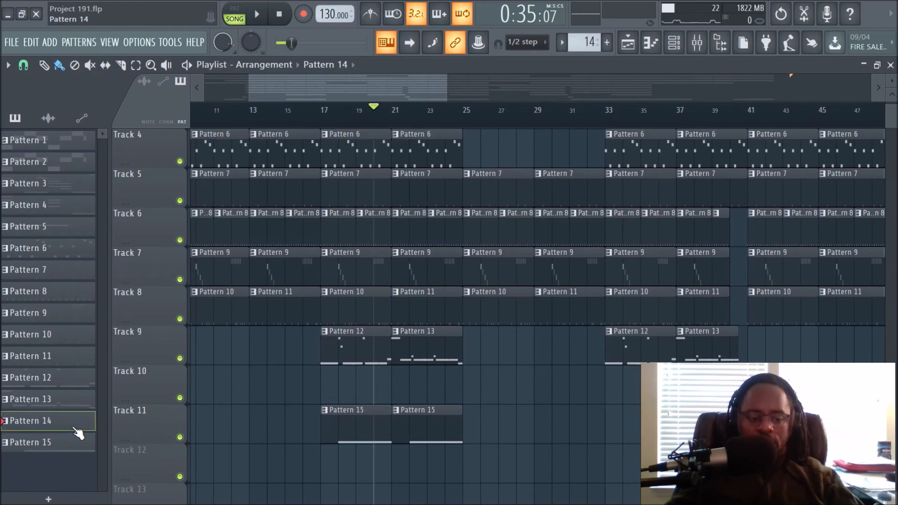
{"action": "left_click_drag", "start_coordinate": [326, 78], "coordinate": [573, 90]}
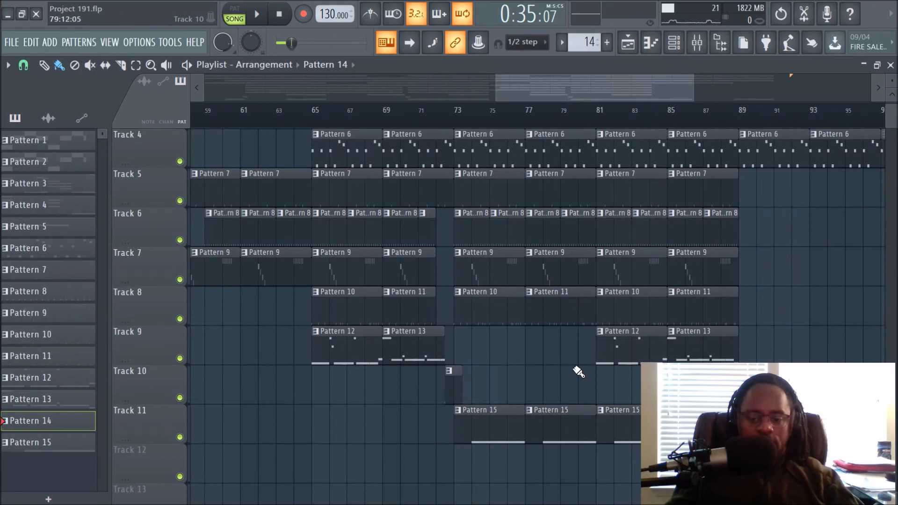
{"action": "scroll", "coordinate": [577, 371], "scroll_direction": "up", "scroll_amount": 3}
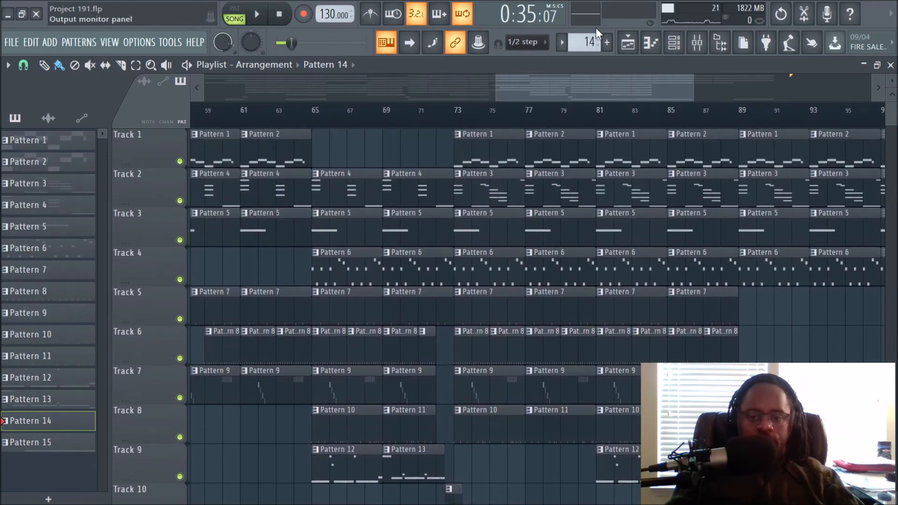
Scroll the playlist back to the beginning and play the arrangement from bar 9.
{"action": "left_click", "coordinate": [672, 47]}
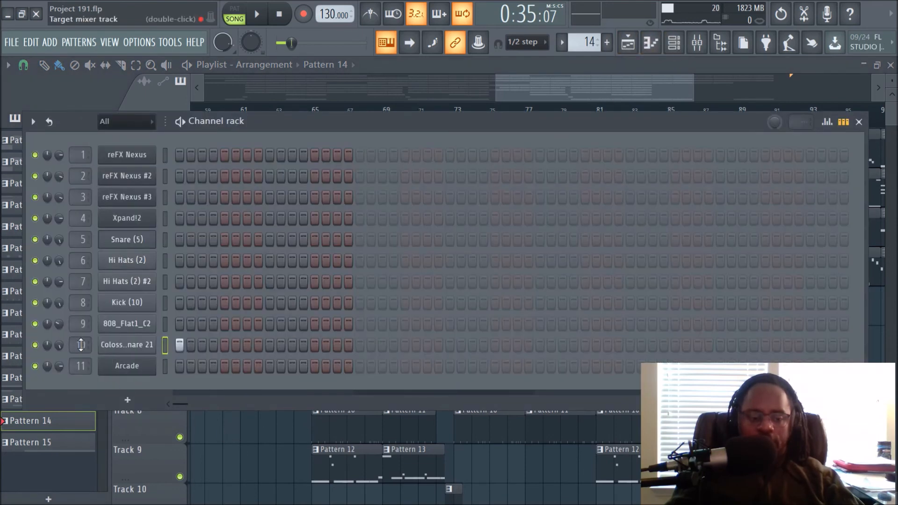
{"action": "right_click", "coordinate": [239, 449]}
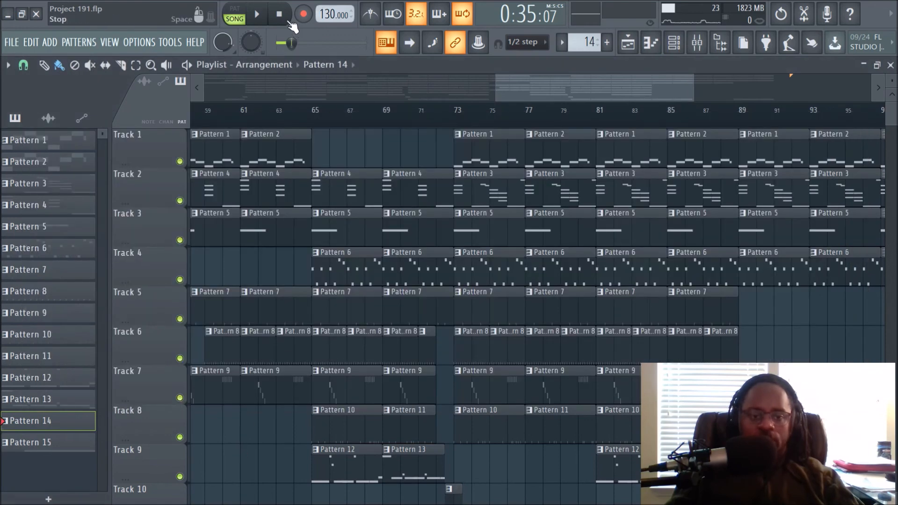
{"action": "left_click_drag", "start_coordinate": [523, 92], "coordinate": [259, 85]}
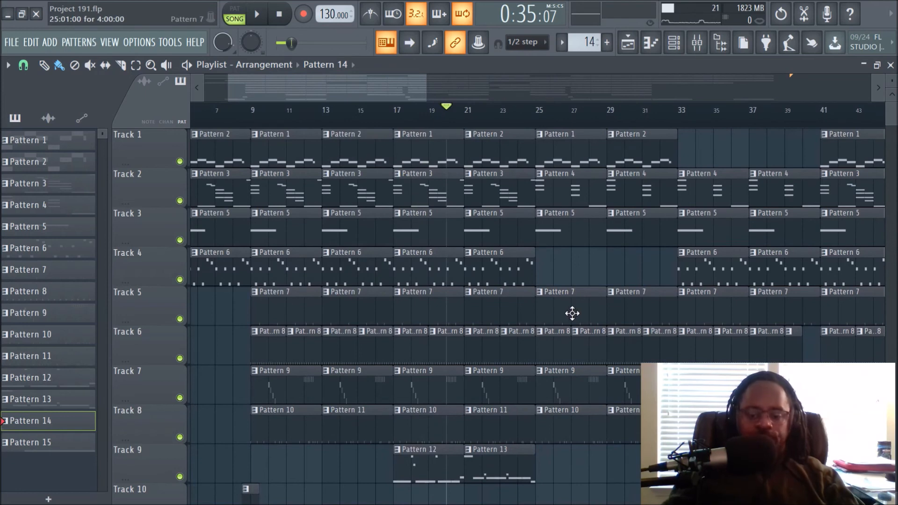
{"action": "scroll", "coordinate": [577, 304], "scroll_direction": "down", "scroll_amount": 2}
{"action": "scroll", "coordinate": [578, 297], "scroll_direction": "down", "scroll_amount": 1}
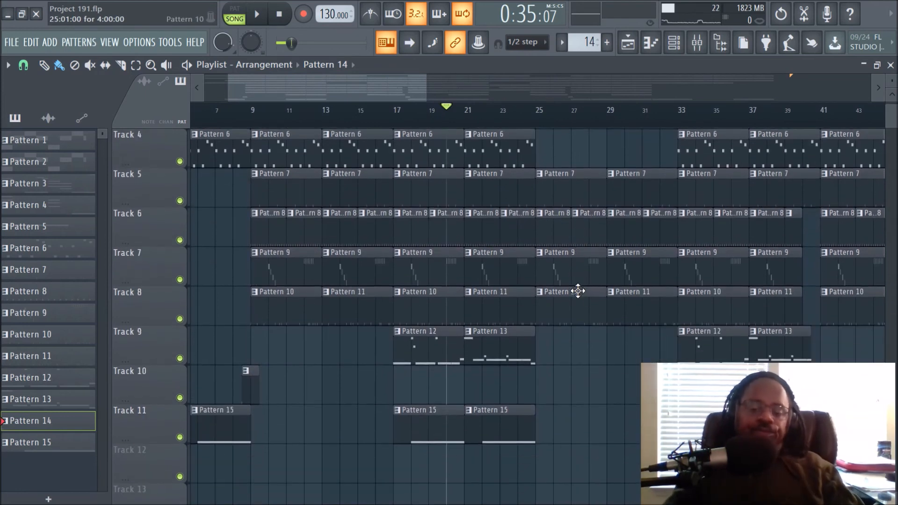
{"action": "left_click", "coordinate": [253, 120]}
{"action": "key", "text": "space"}
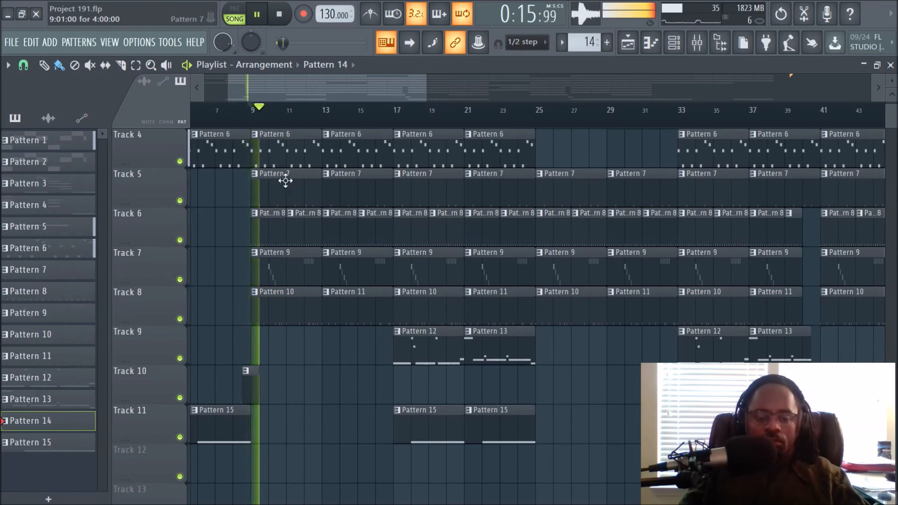
Scroll between the upper and lower tracks while the arrangement plays, then stop playback.
{"action": "scroll", "coordinate": [327, 360], "scroll_direction": "up", "scroll_amount": 3}
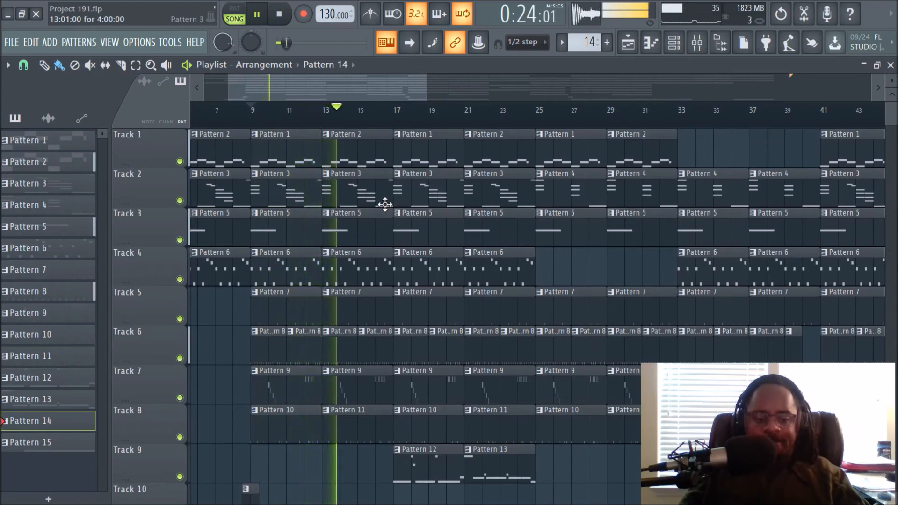
{"action": "scroll", "coordinate": [343, 261], "scroll_direction": "down", "scroll_amount": 3}
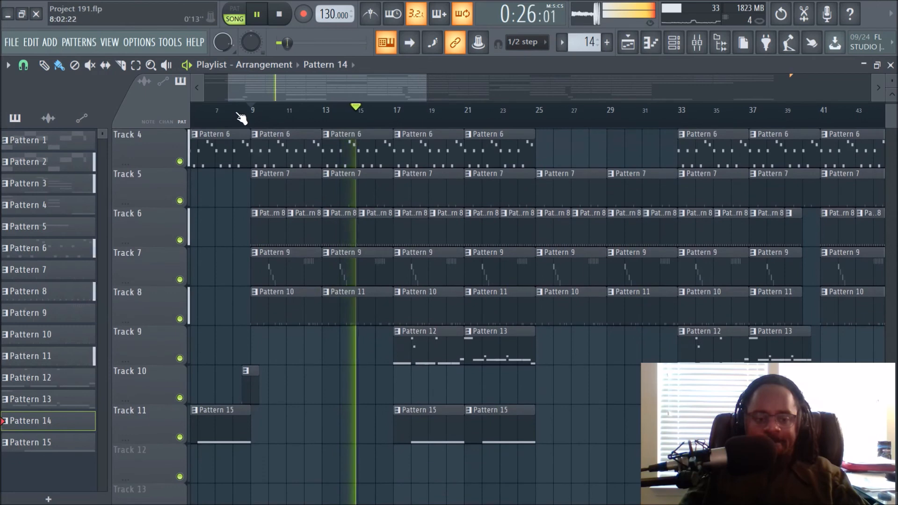
{"action": "scroll", "coordinate": [234, 122], "scroll_direction": "up", "scroll_amount": 5}
{"action": "key", "text": "space"}
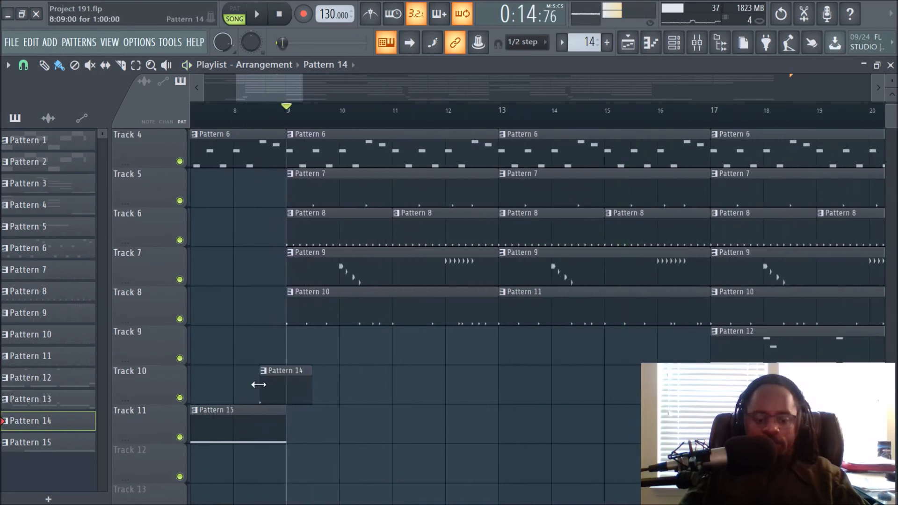
Scroll and zoom through the lower playlist tracks to examine the Pattern 14 clips on Track 10.
{"action": "scroll", "coordinate": [276, 392], "scroll_direction": "down", "scroll_amount": 4}
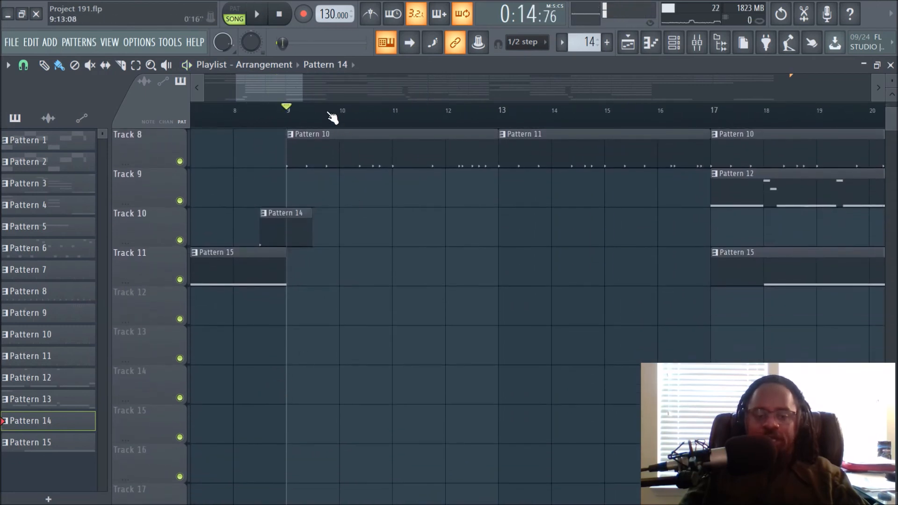
{"action": "scroll", "coordinate": [332, 118], "scroll_direction": "down", "scroll_amount": 5}
{"action": "scroll", "coordinate": [332, 118], "scroll_direction": "down", "scroll_amount": 2}
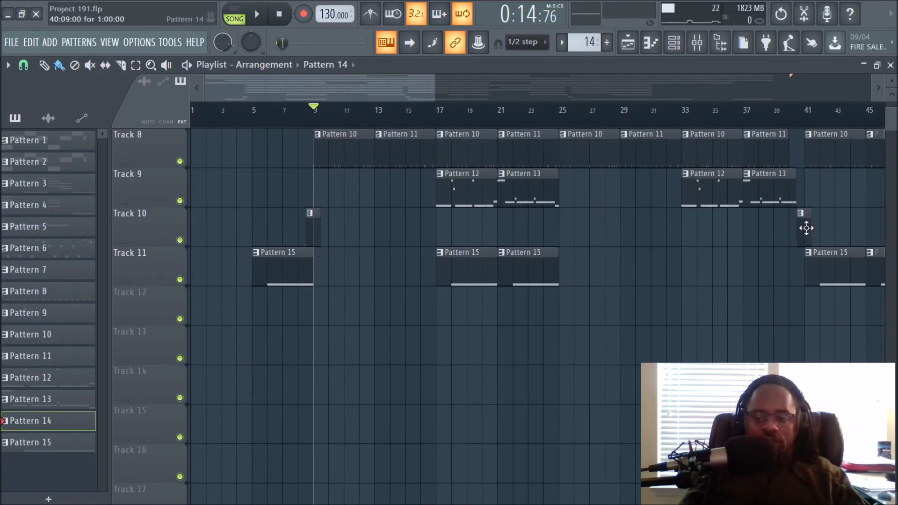
{"action": "scroll", "coordinate": [796, 140], "scroll_direction": "up", "scroll_amount": 4}
{"action": "scroll", "coordinate": [802, 131], "scroll_direction": "up", "scroll_amount": 6}
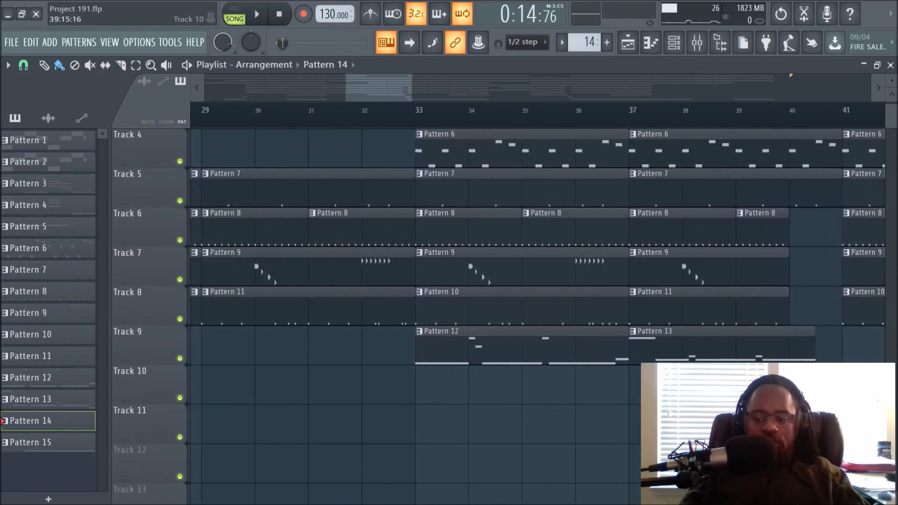
{"action": "scroll", "coordinate": [756, 135], "scroll_direction": "down", "scroll_amount": 6}
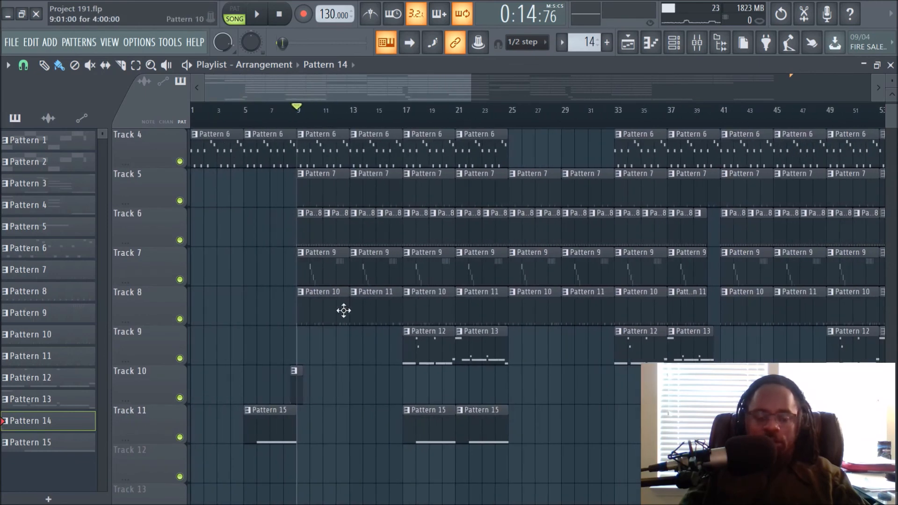
Return to the top tracks of the playlist and start playing the song arrangement.
{"action": "scroll", "coordinate": [360, 252], "scroll_direction": "up", "scroll_amount": 3}
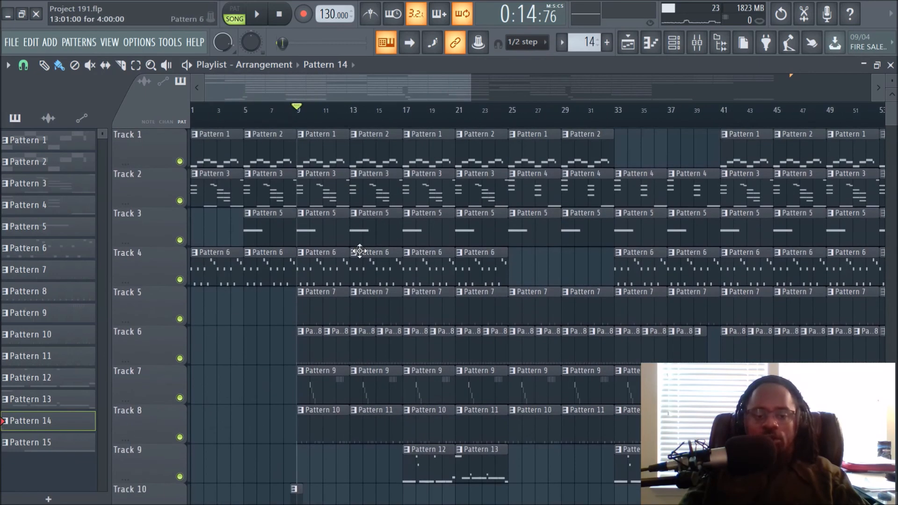
{"action": "left_click", "coordinate": [280, 14]}
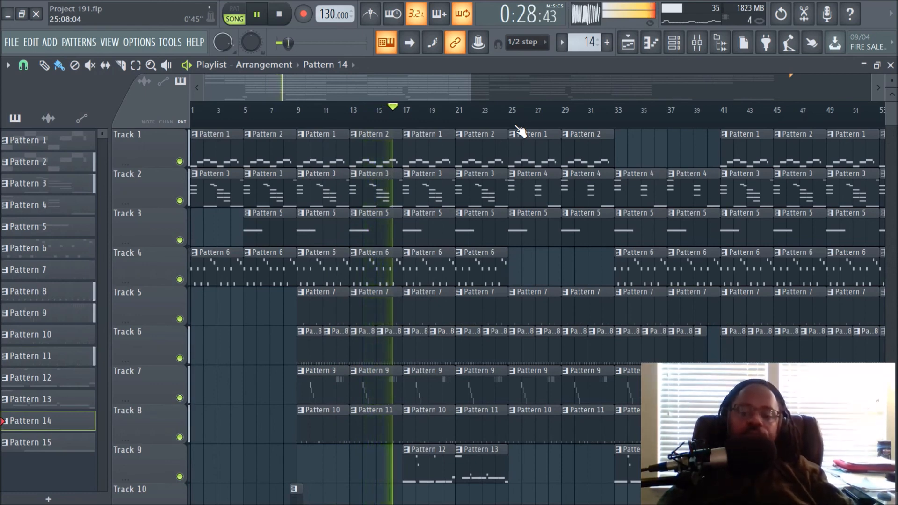
Follow the playing arrangement by scrolling and panning through the middle bars, then stop playback.
{"action": "scroll", "coordinate": [518, 127], "scroll_direction": "up", "scroll_amount": 2}
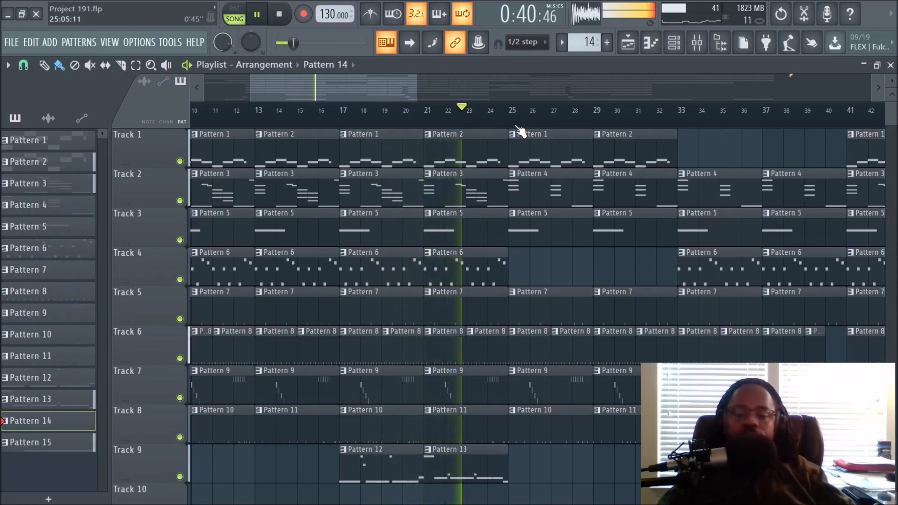
{"action": "scroll", "coordinate": [463, 83], "scroll_direction": "down", "scroll_amount": 1}
{"action": "left_click_drag", "start_coordinate": [400, 87], "coordinate": [463, 97]}
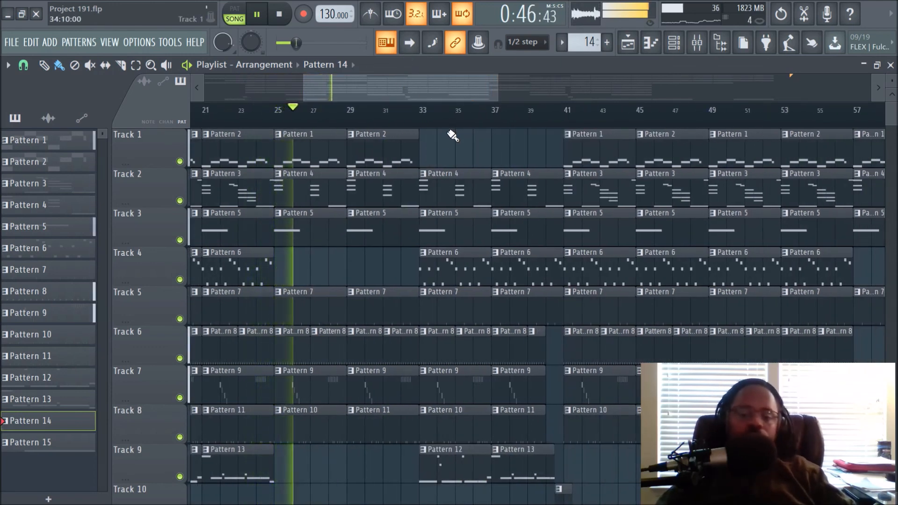
{"action": "scroll", "coordinate": [454, 121], "scroll_direction": "down", "scroll_amount": 1}
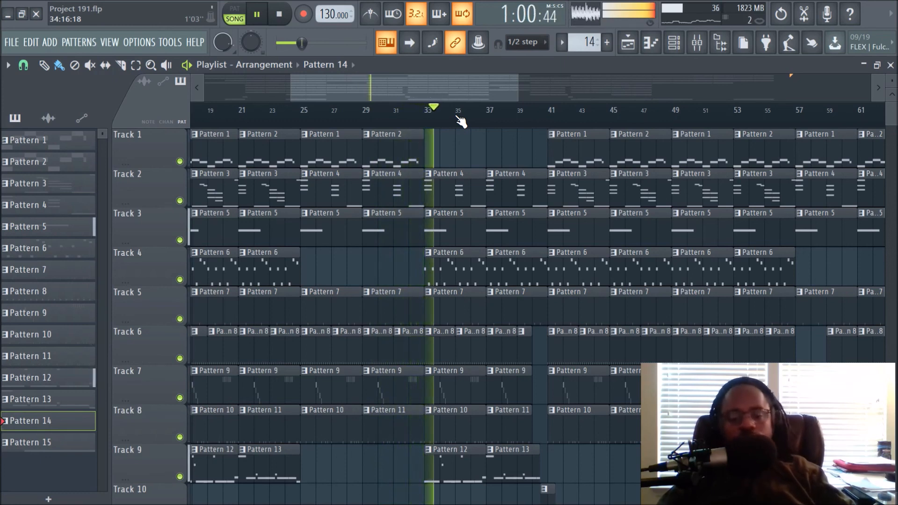
{"action": "scroll", "coordinate": [477, 162], "scroll_direction": "down", "scroll_amount": 1}
{"action": "scroll", "coordinate": [478, 163], "scroll_direction": "up", "scroll_amount": 1}
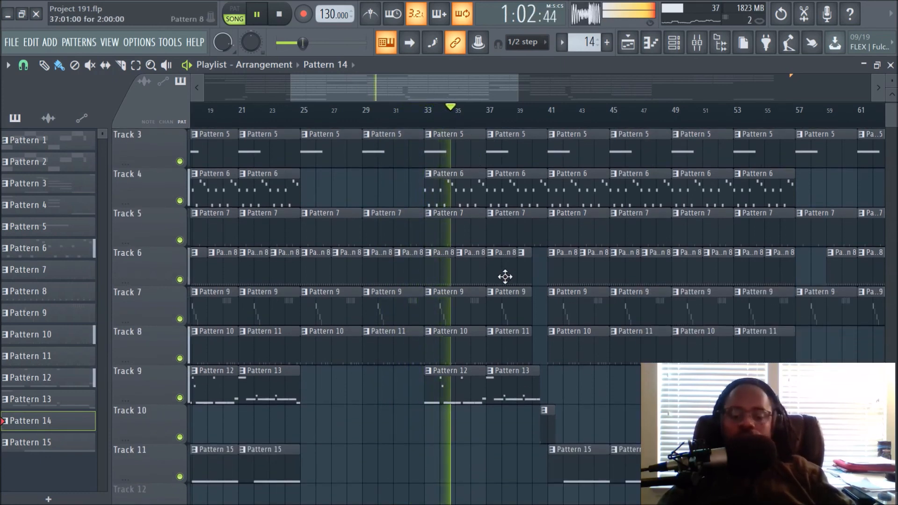
{"action": "scroll", "coordinate": [505, 125], "scroll_direction": "up", "scroll_amount": 2}
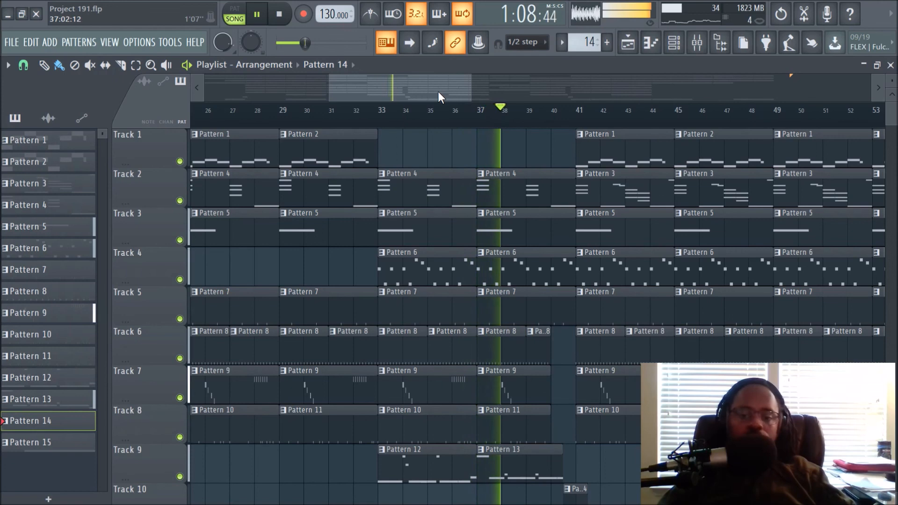
{"action": "left_click_drag", "start_coordinate": [437, 91], "coordinate": [458, 90]}
{"action": "scroll", "coordinate": [485, 125], "scroll_direction": "down", "scroll_amount": 2}
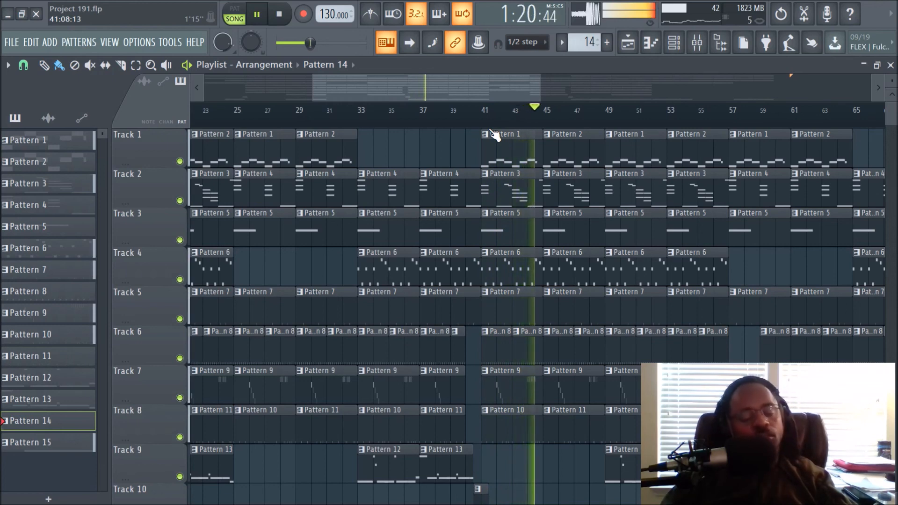
{"action": "key", "text": "space"}
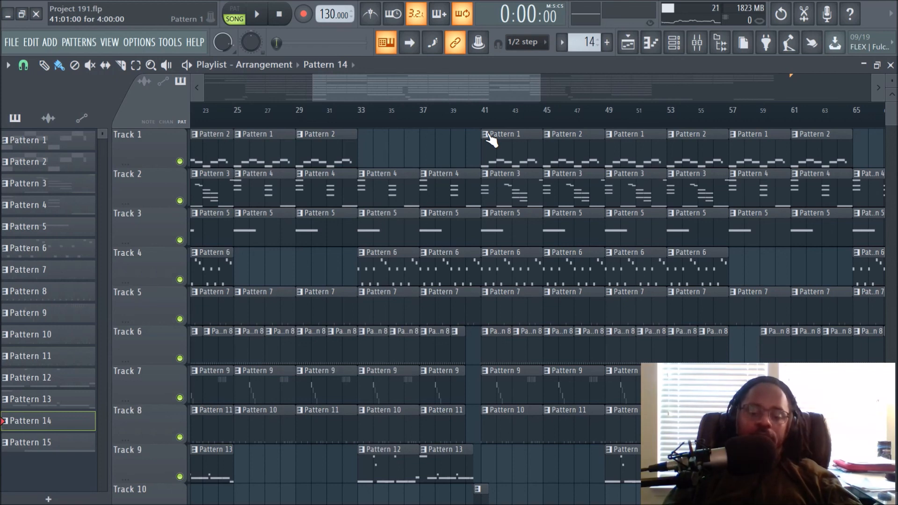
Zoom and scroll through the arrangement to examine how clips are laid out across Tracks 1 to 11.
{"action": "scroll", "coordinate": [492, 128], "scroll_direction": "down", "scroll_amount": 3}
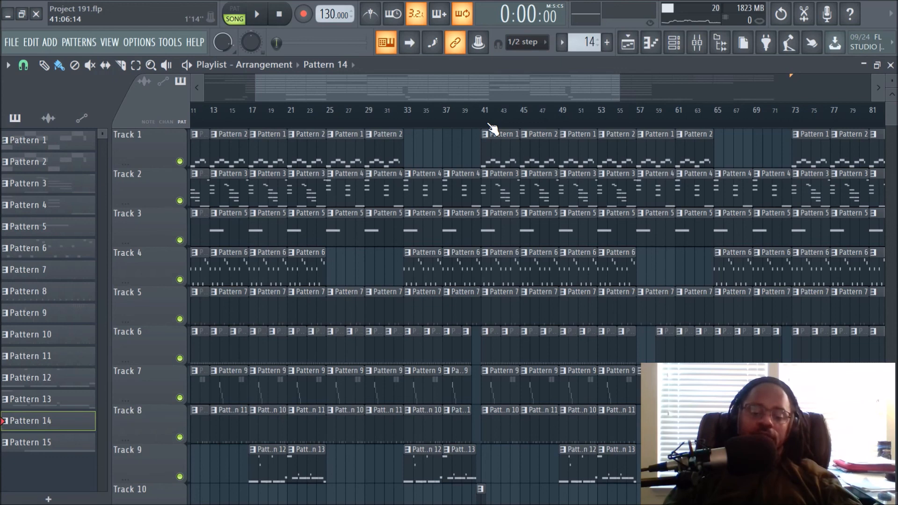
{"action": "scroll", "coordinate": [492, 129], "scroll_direction": "up", "scroll_amount": 4, "text": "ctrl"}
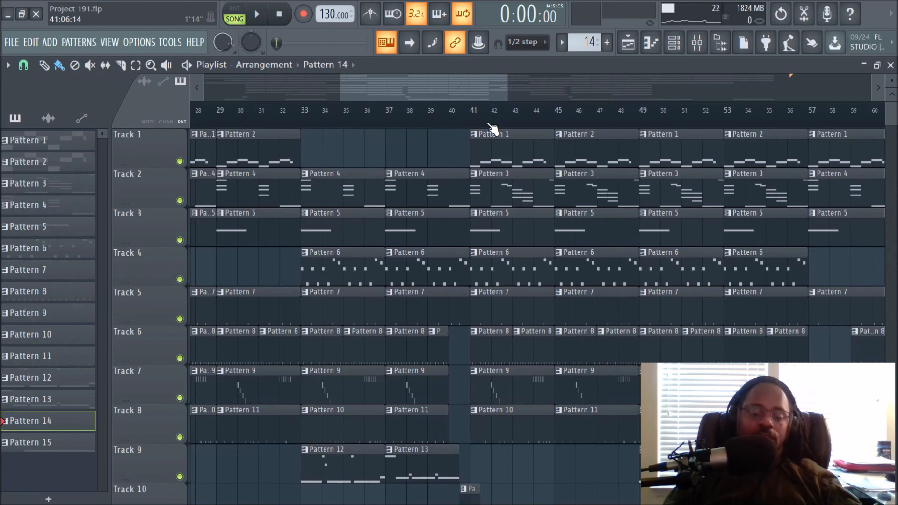
{"action": "scroll", "coordinate": [492, 128], "scroll_direction": "down", "scroll_amount": 2, "text": "ctrl"}
{"action": "scroll", "coordinate": [482, 186], "scroll_direction": "down", "scroll_amount": 3}
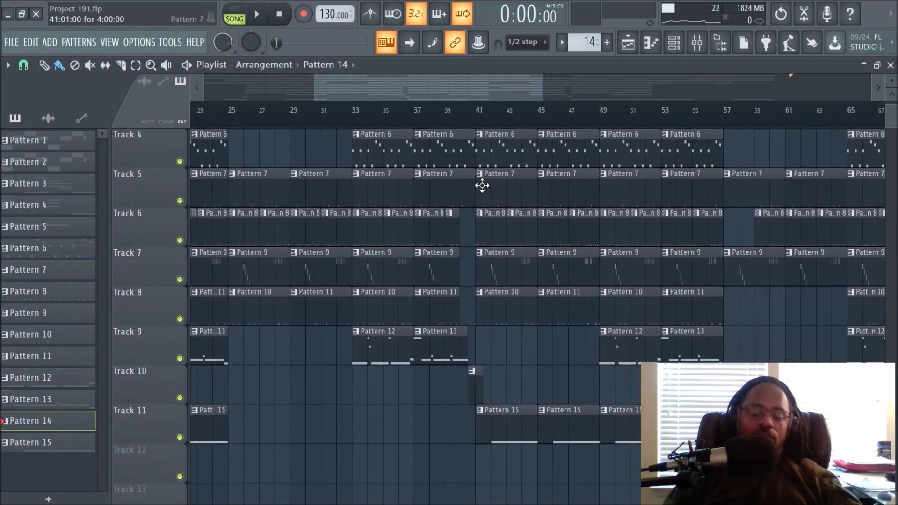